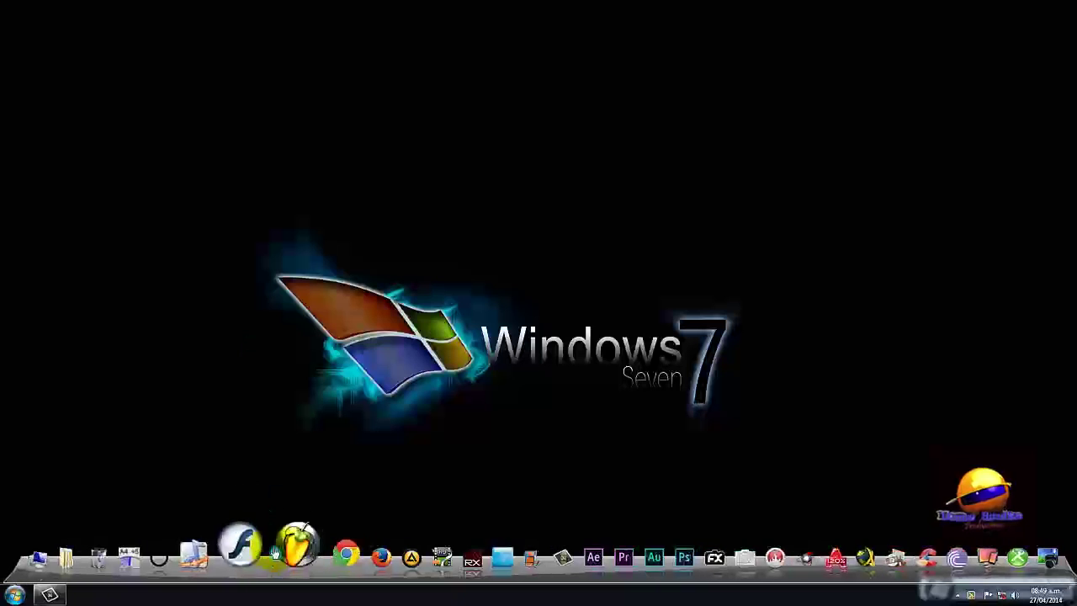
Launch FL Studio and open the Loop project from the Projects folder without saving the untitled project.
click(284, 458)
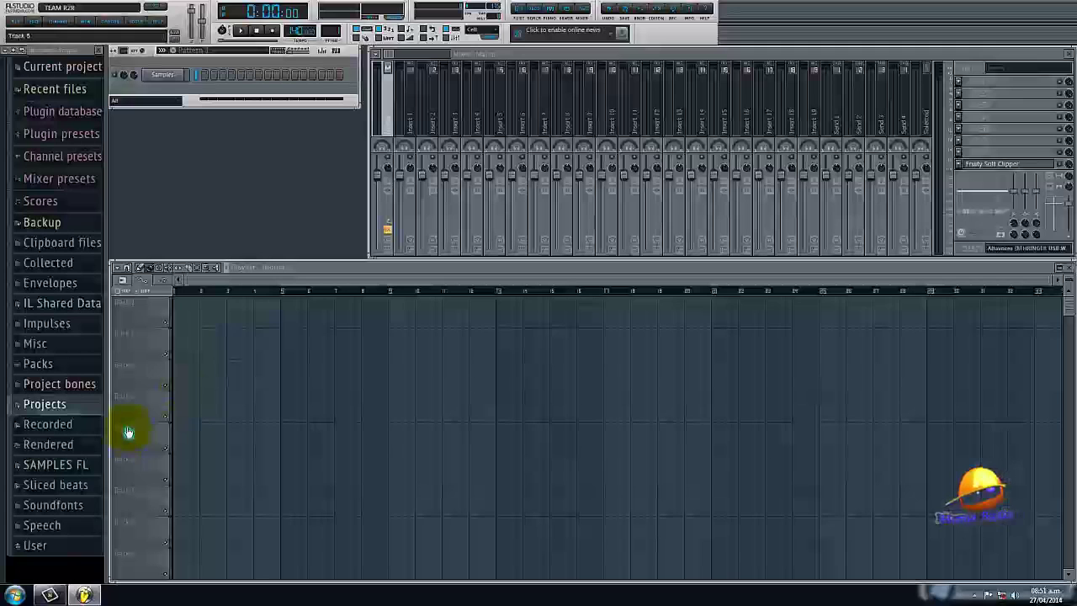
click(87, 399)
click(35, 463)
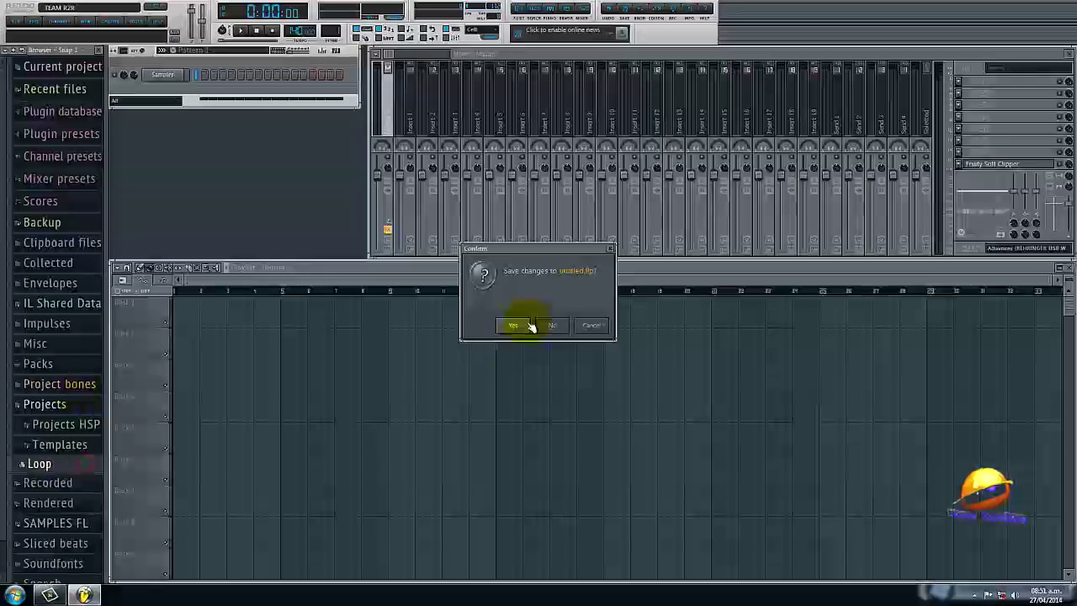
click(552, 325)
click(72, 406)
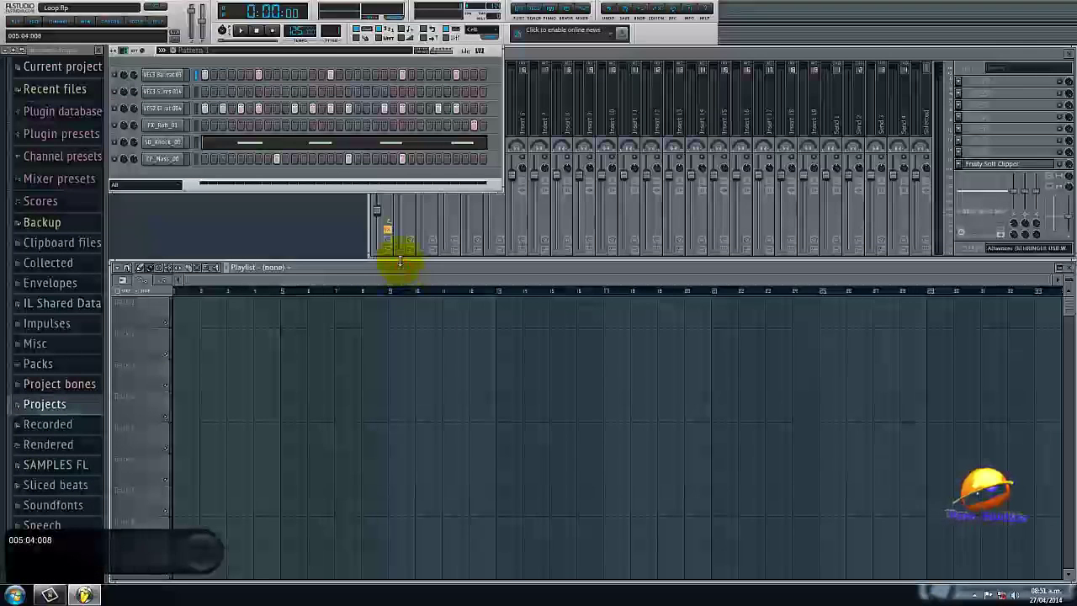
Play the loaded loop and audition its drum channels one by one, including the hi-hat, SD_Knock_00 and FX_Rob_01.
key(space)
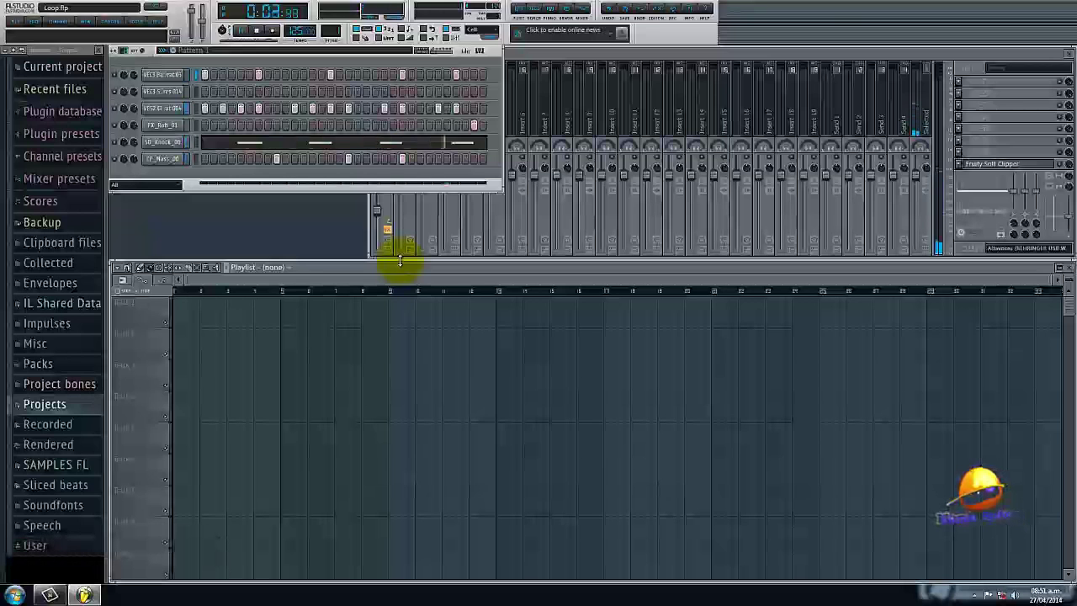
key(space)
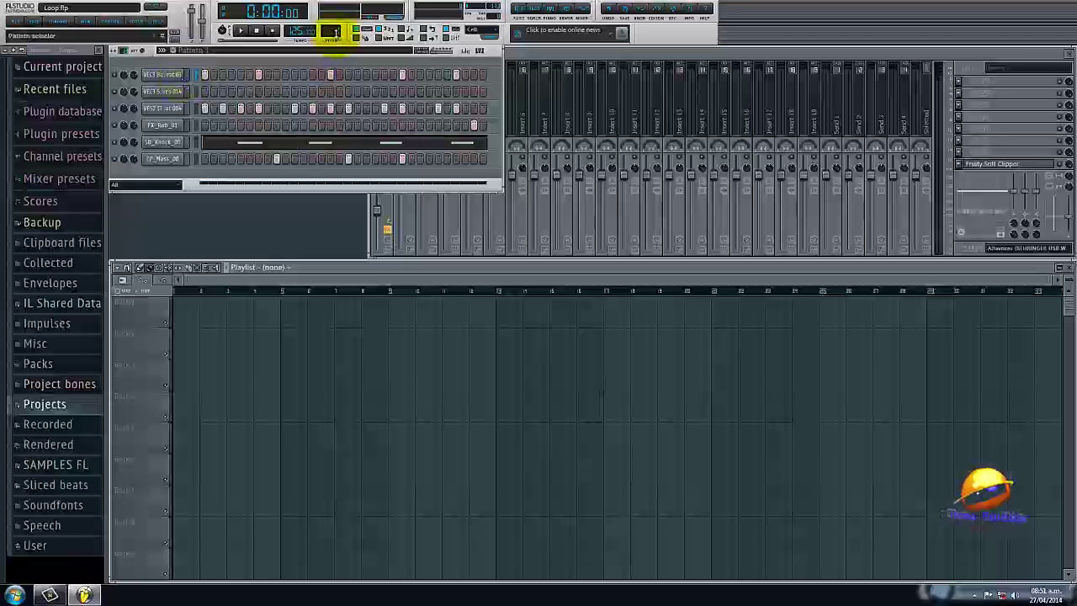
click(168, 76)
click(171, 75)
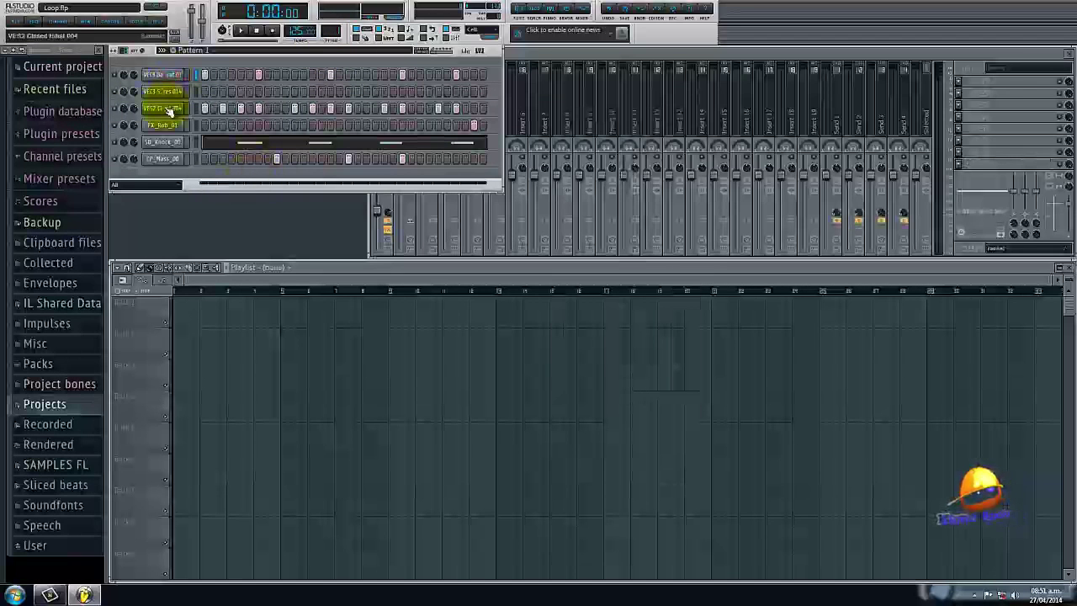
click(168, 109)
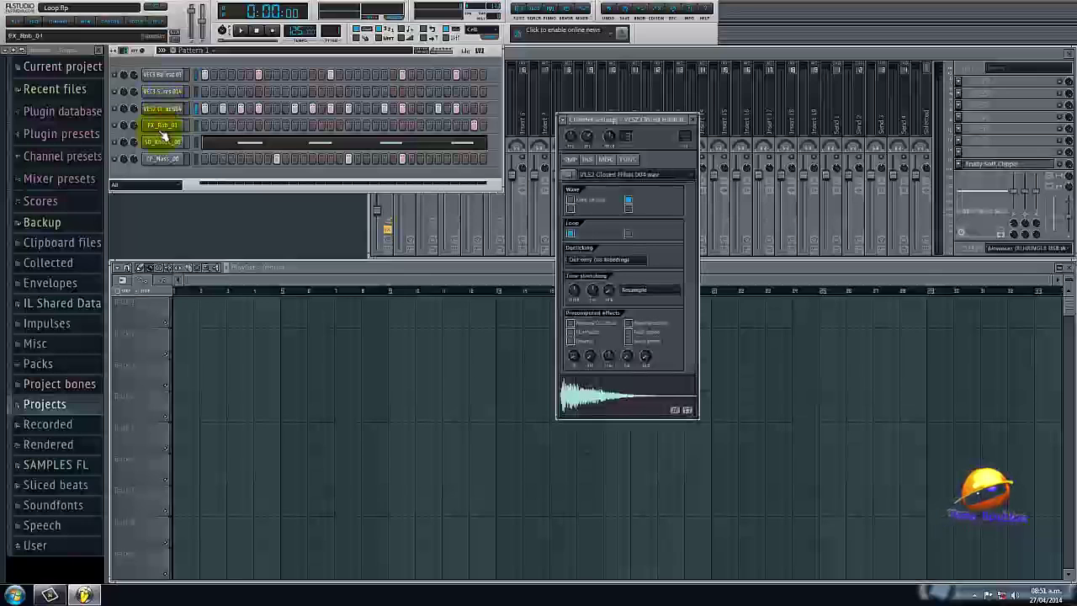
click(162, 142)
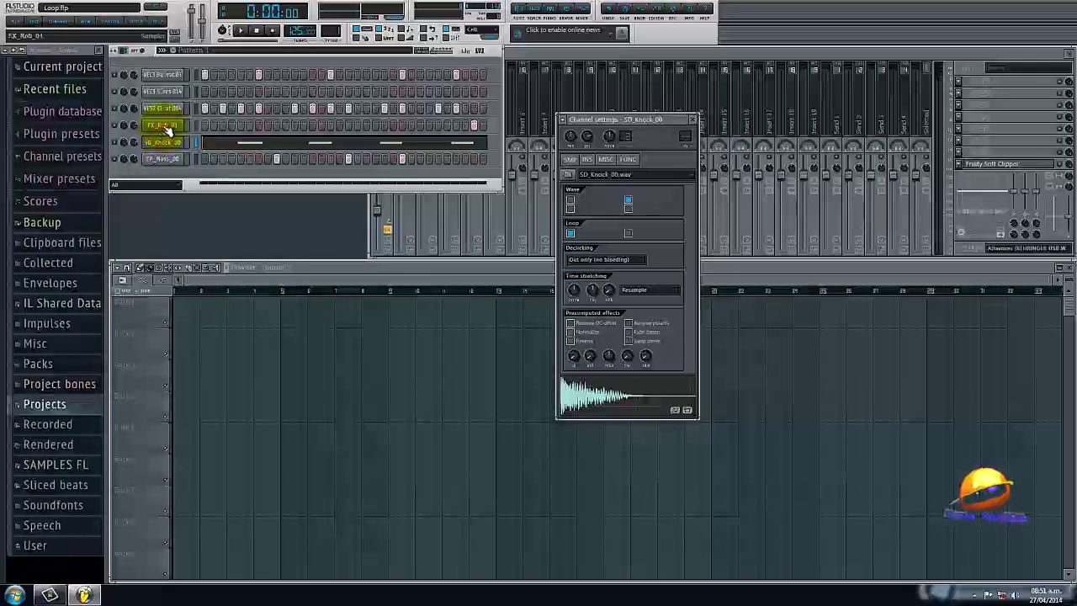
click(169, 126)
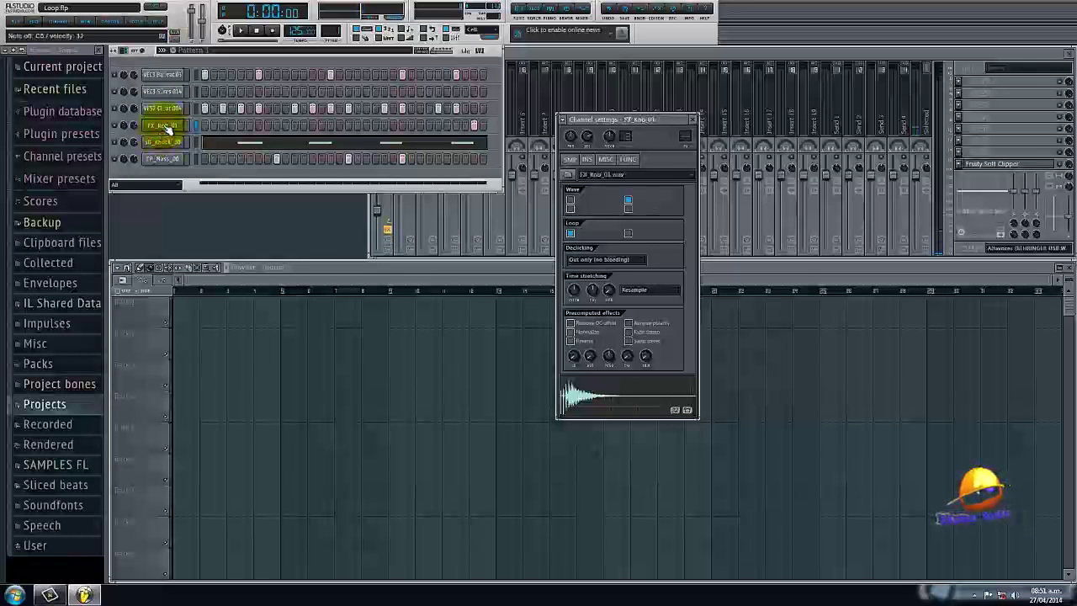
click(168, 127)
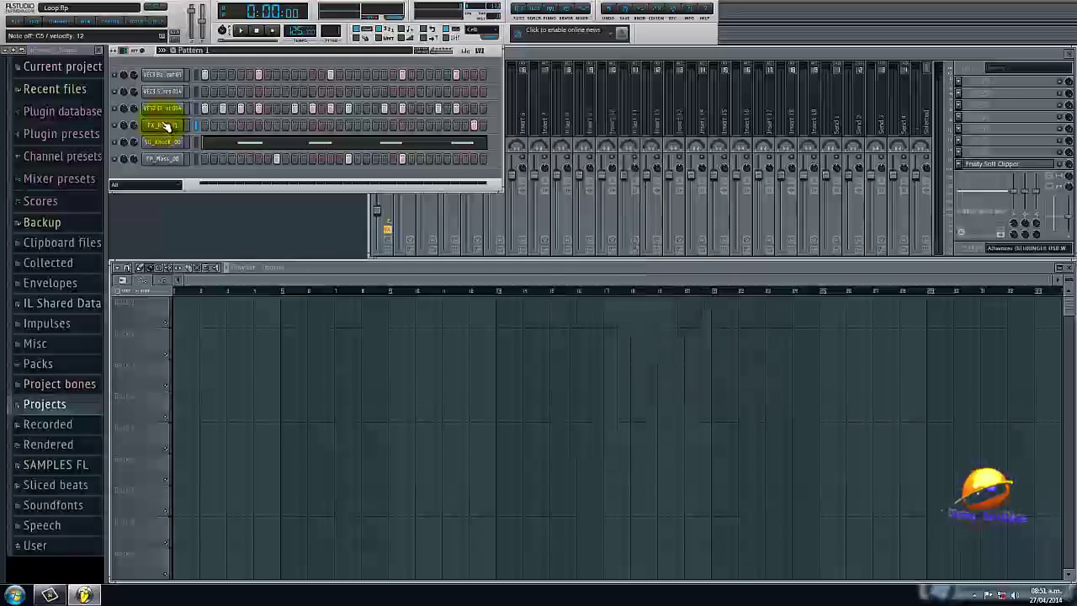
click(168, 126)
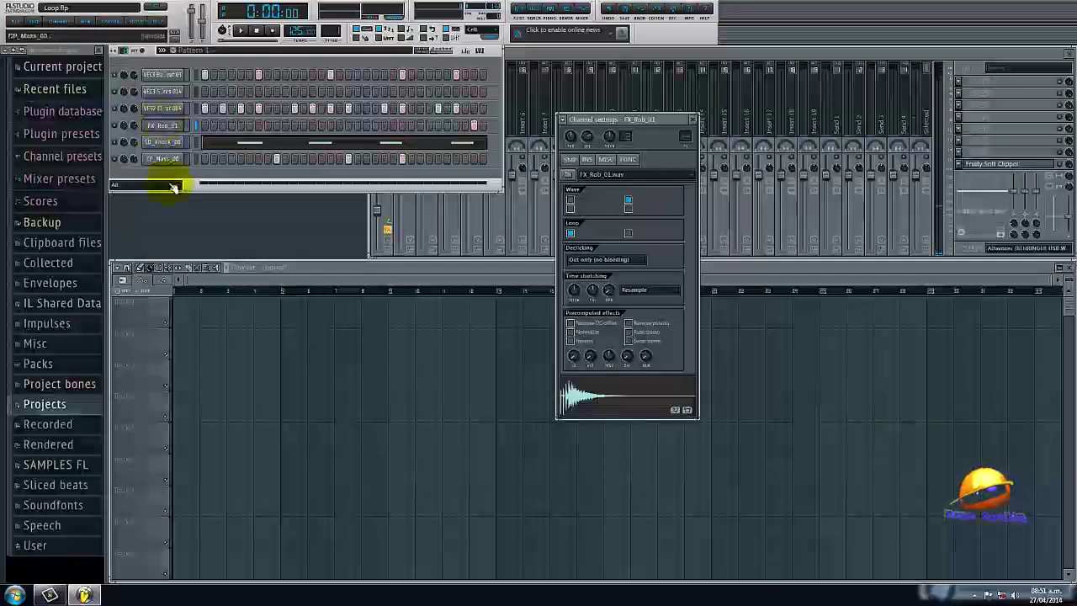
click(168, 159)
Delete the unused VEC3 Snares 014 channel from the step sequencer.
click(173, 92)
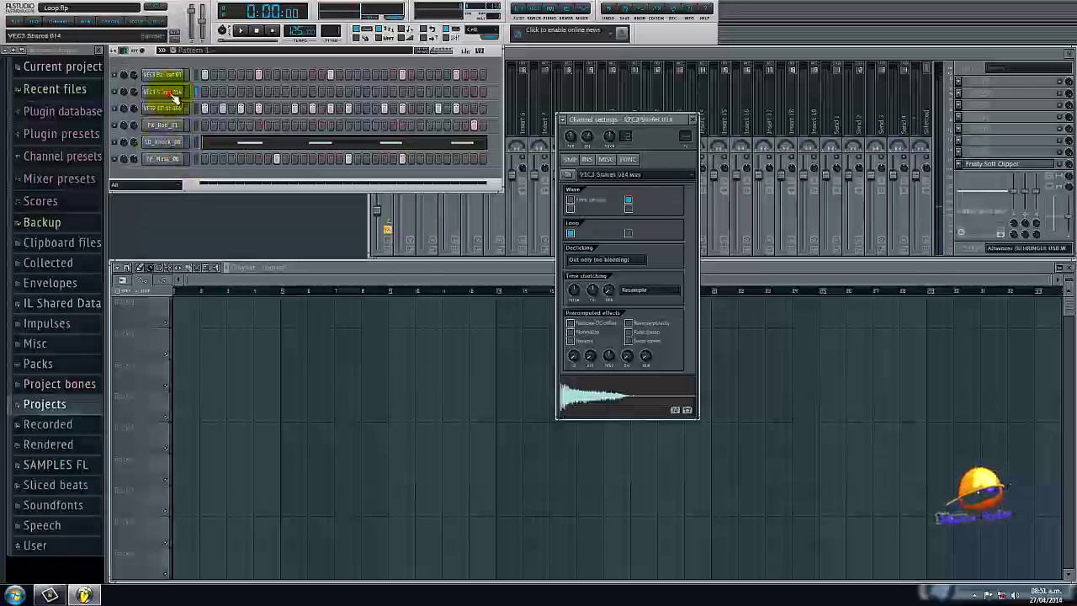
right_click(174, 92)
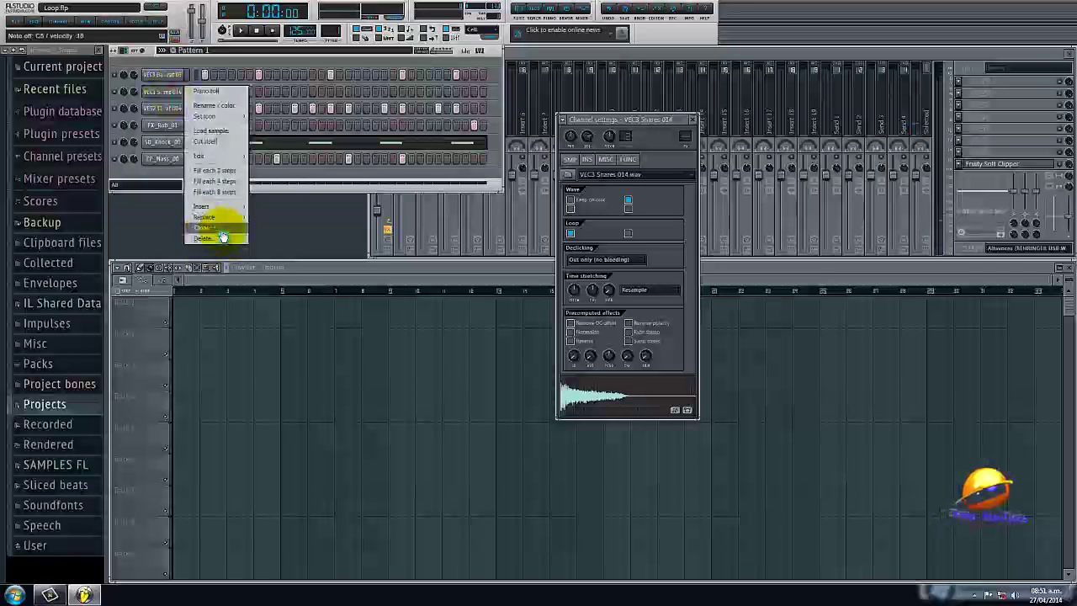
click(204, 239)
click(591, 324)
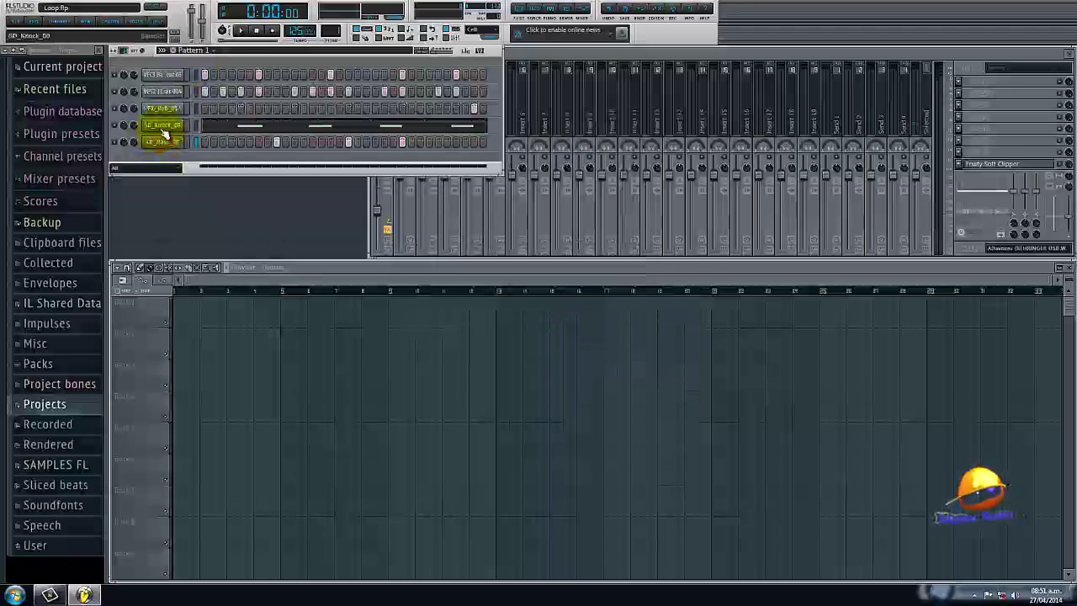
Cut the closed hi-hat channel's steps out of Pattern 1.
right_click(180, 89)
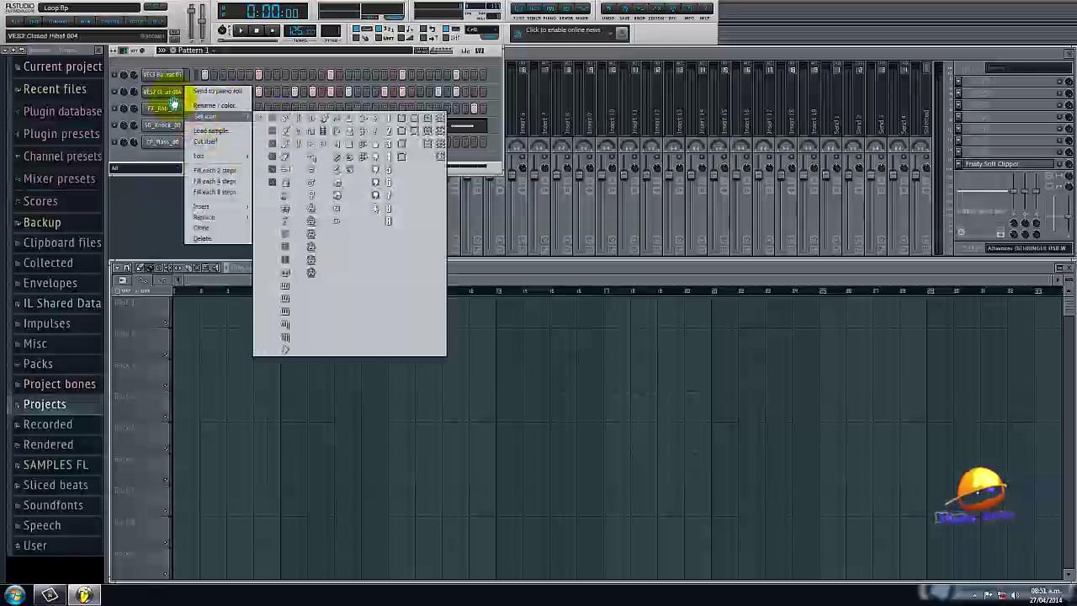
mouse_move(206, 157)
click(294, 158)
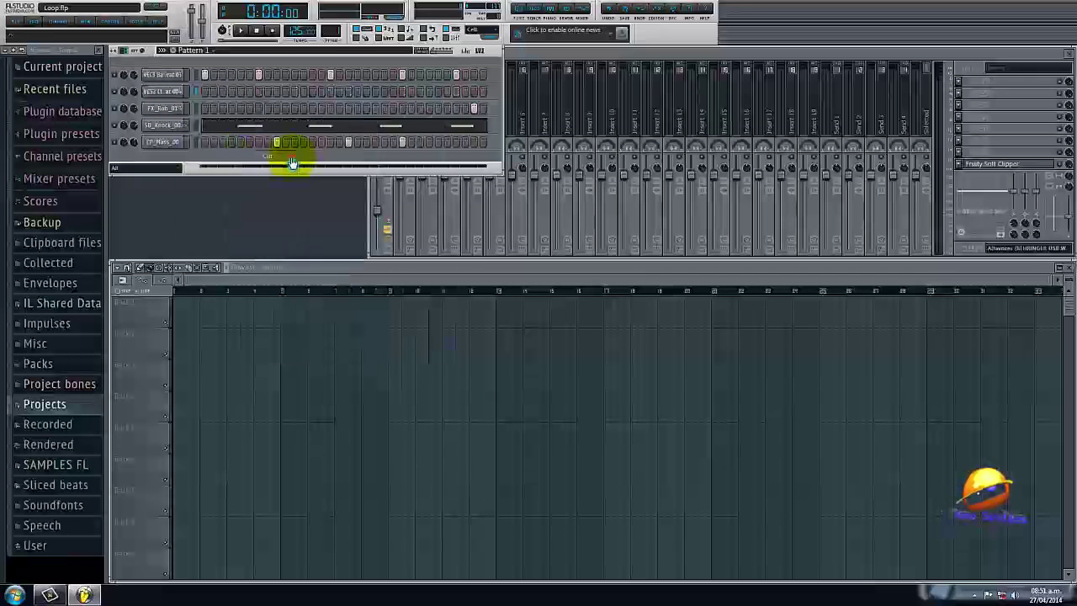
Extend Pattern 2 to 32 steps and paste the cut steps into its closed hi-hat channel.
drag(332, 35, 332, 30)
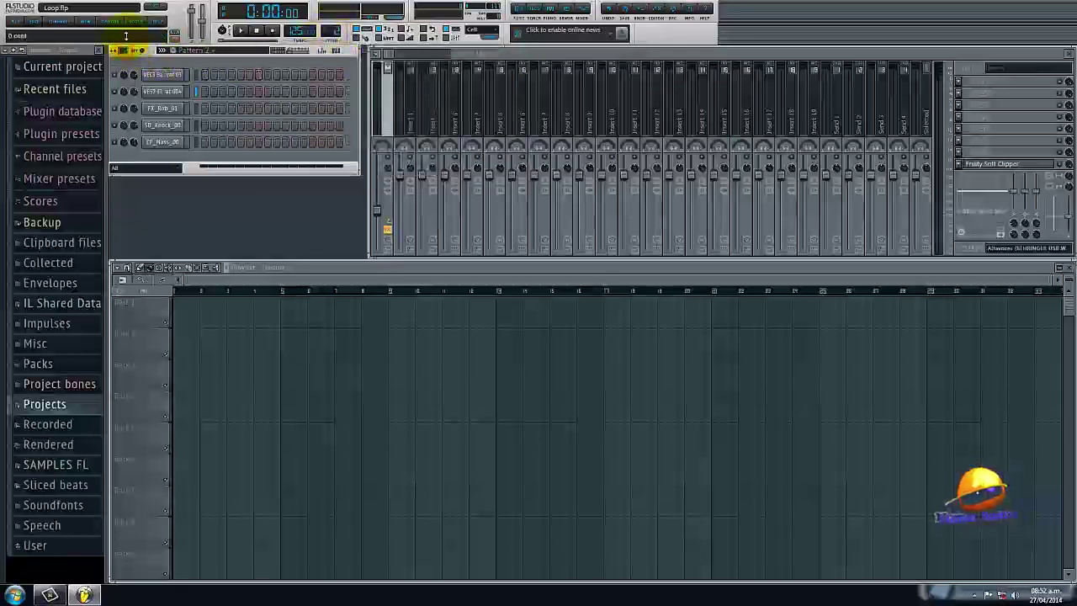
drag(129, 18, 128, 580)
click(168, 94)
click(165, 92)
right_click(168, 92)
mouse_move(242, 158)
click(286, 183)
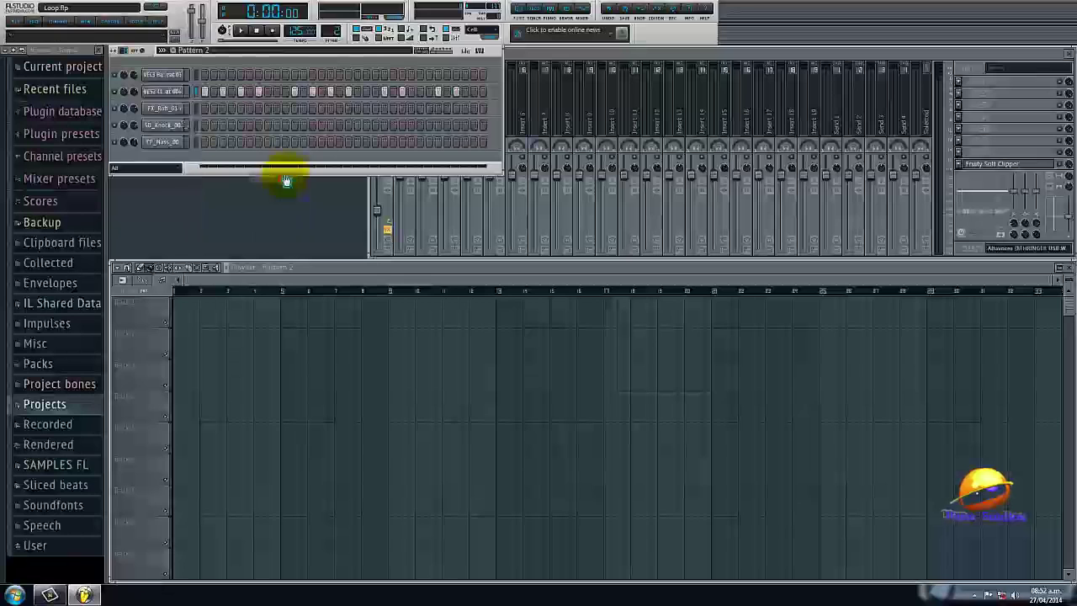
Copy the closed hi-hat steps from Pattern 2 into the same channel of Pattern 3, extended to 32 steps.
right_click(168, 91)
mouse_move(211, 160)
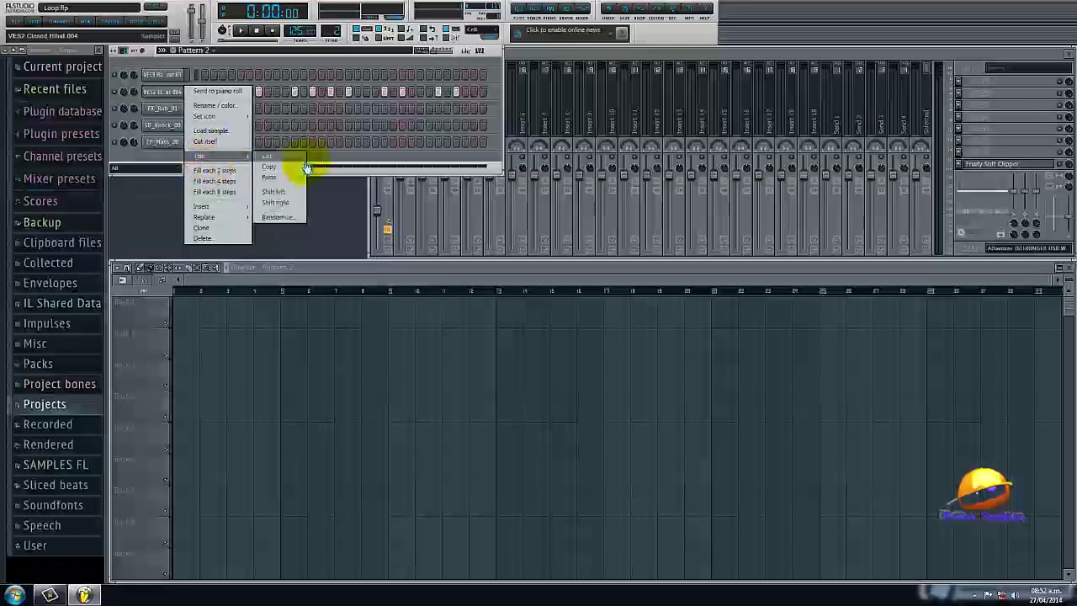
click(288, 172)
scroll(334, 32, up, 1)
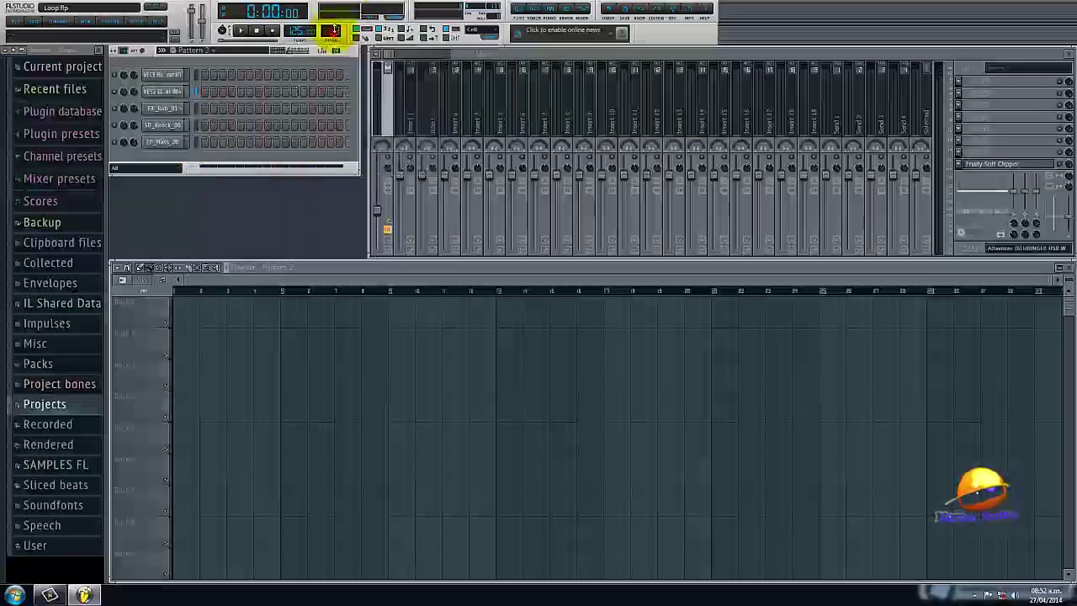
drag(126, 53, 132, 577)
right_click(168, 94)
mouse_move(215, 156)
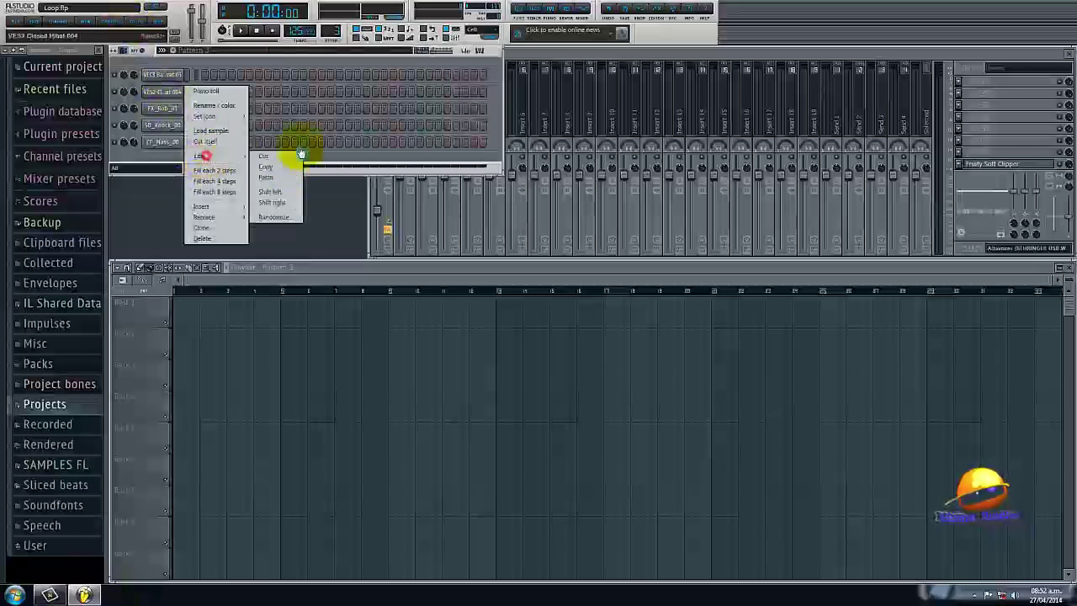
click(276, 175)
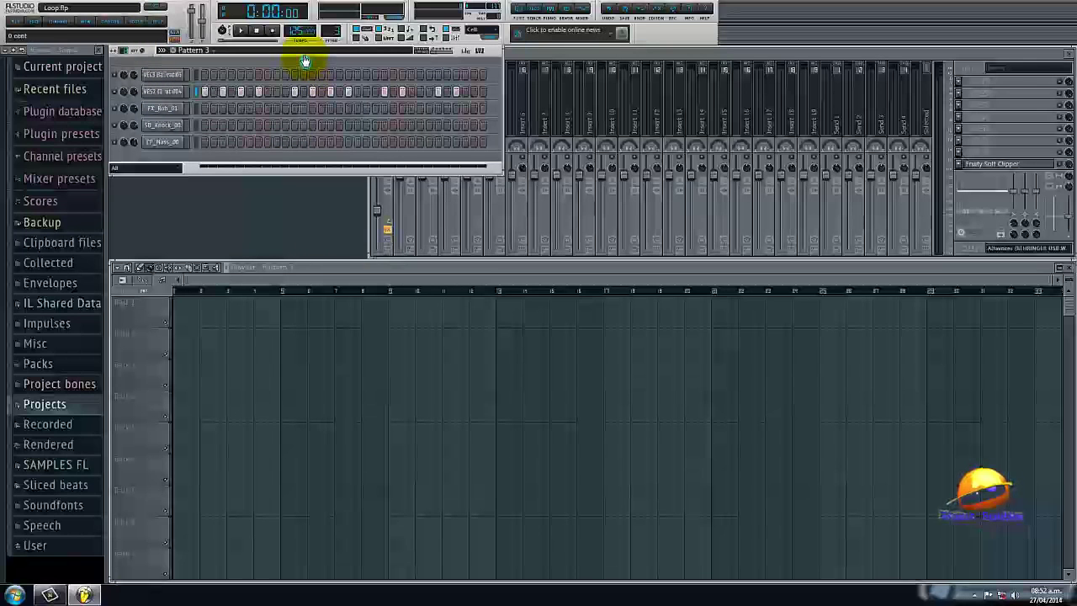
Return to Pattern 1 and play it back without the hi-hat.
key(KP_Subtract)
key(KP_Subtract)
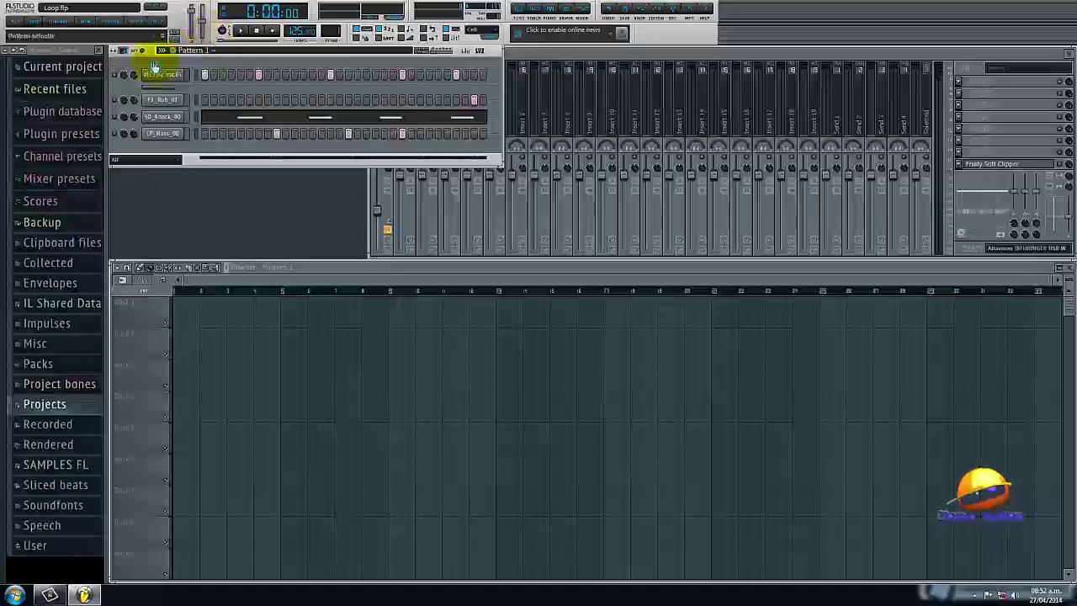
key(space)
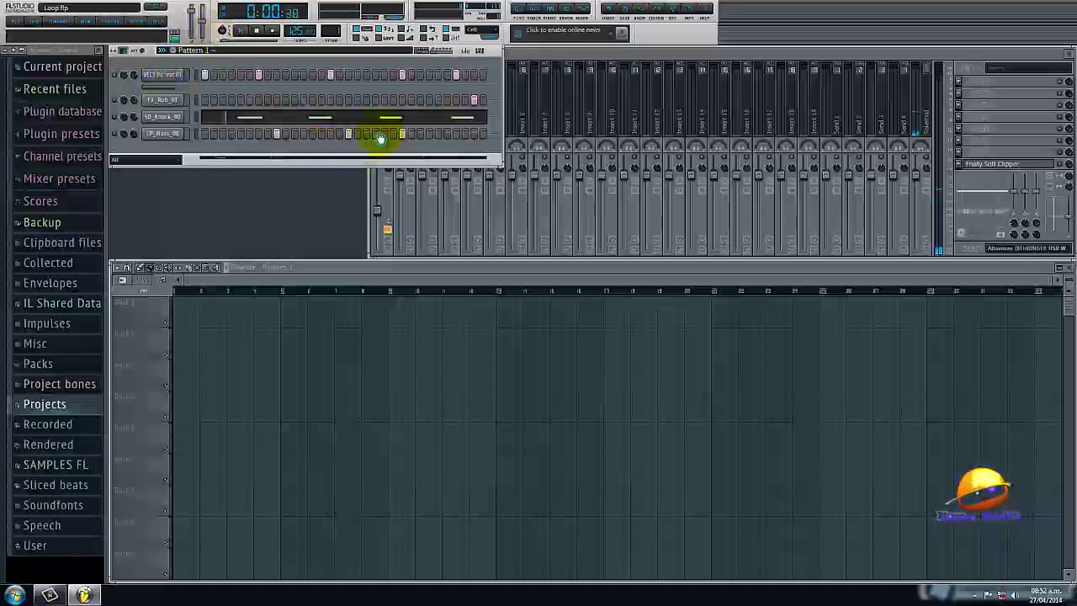
key(space)
Copy the first drum channel's steps from Pattern 1 into the same channel of Pattern 4, extended to 32 steps.
right_click(161, 75)
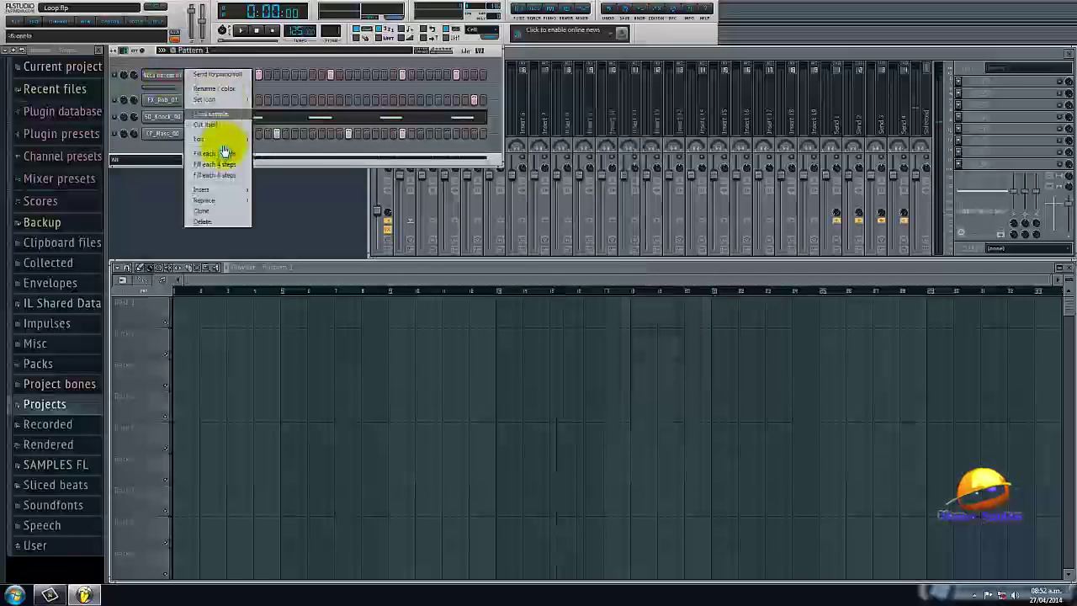
mouse_move(229, 142)
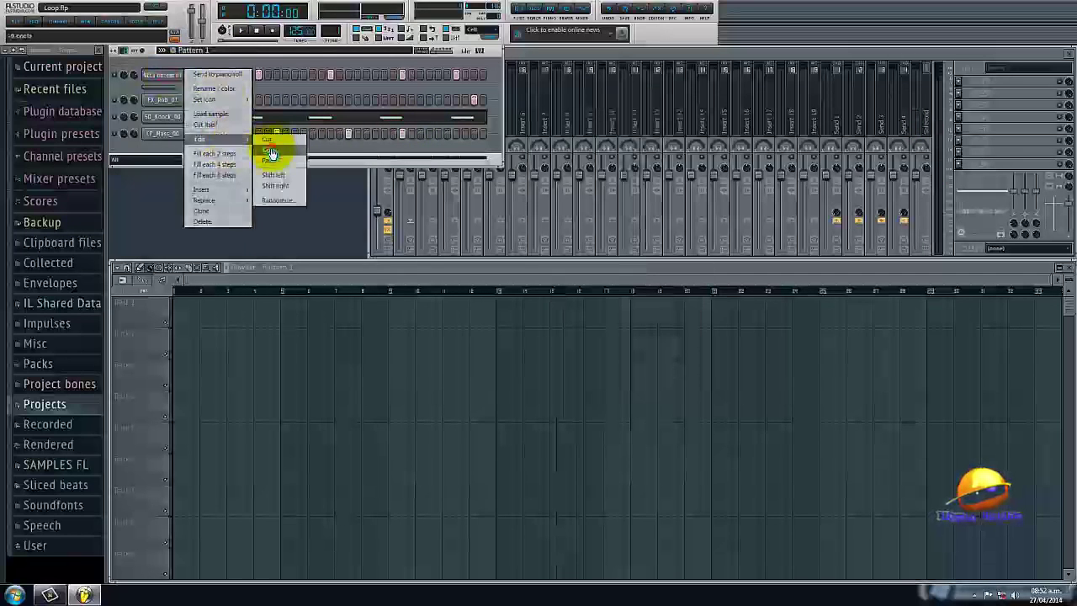
click(269, 149)
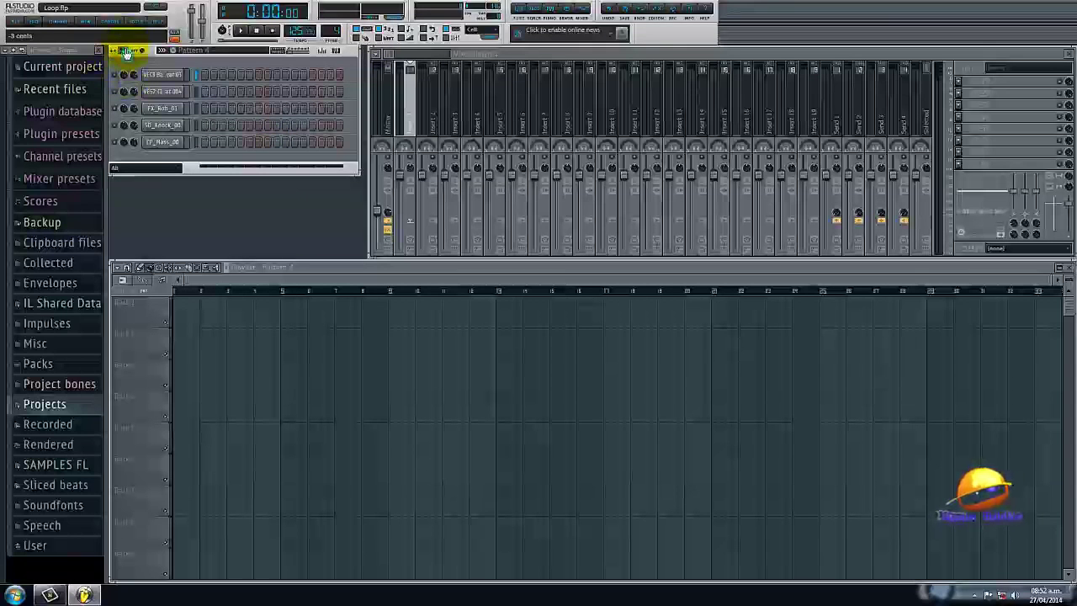
click(124, 51)
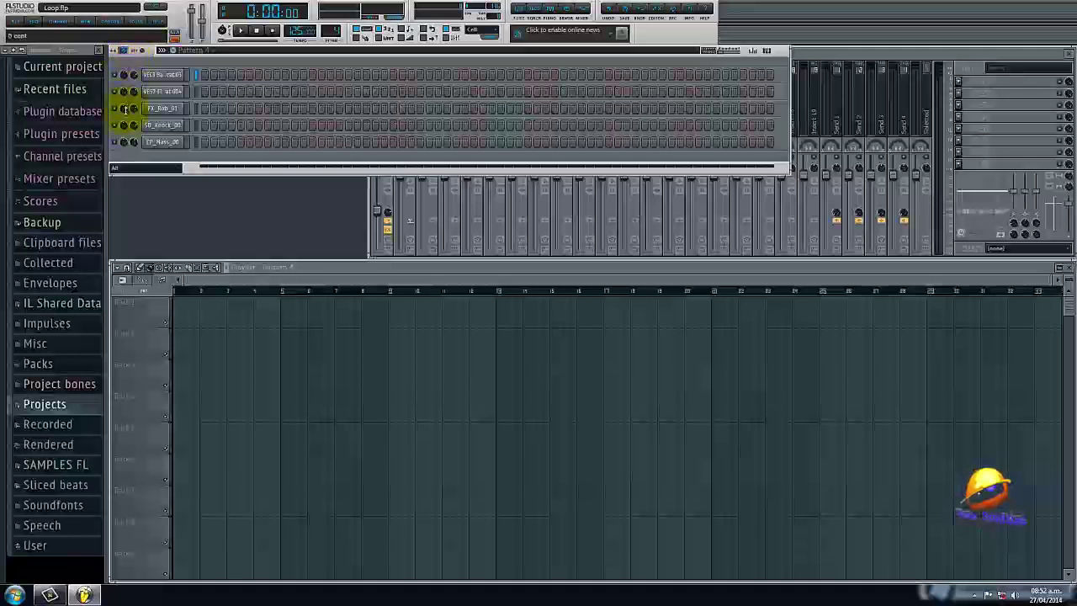
click(124, 51)
click(124, 51)
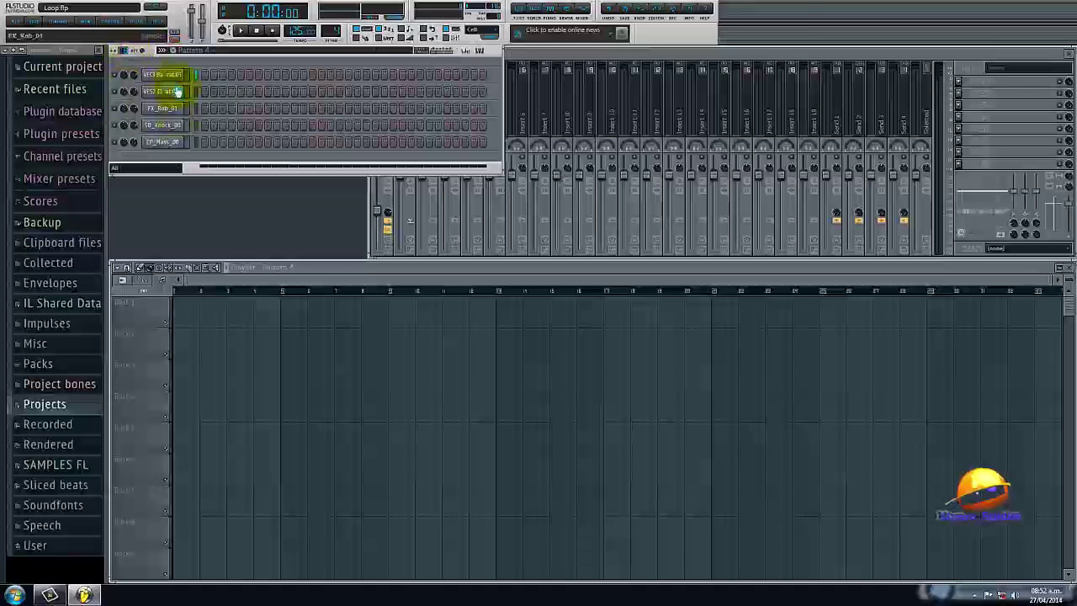
right_click(177, 74)
click(212, 138)
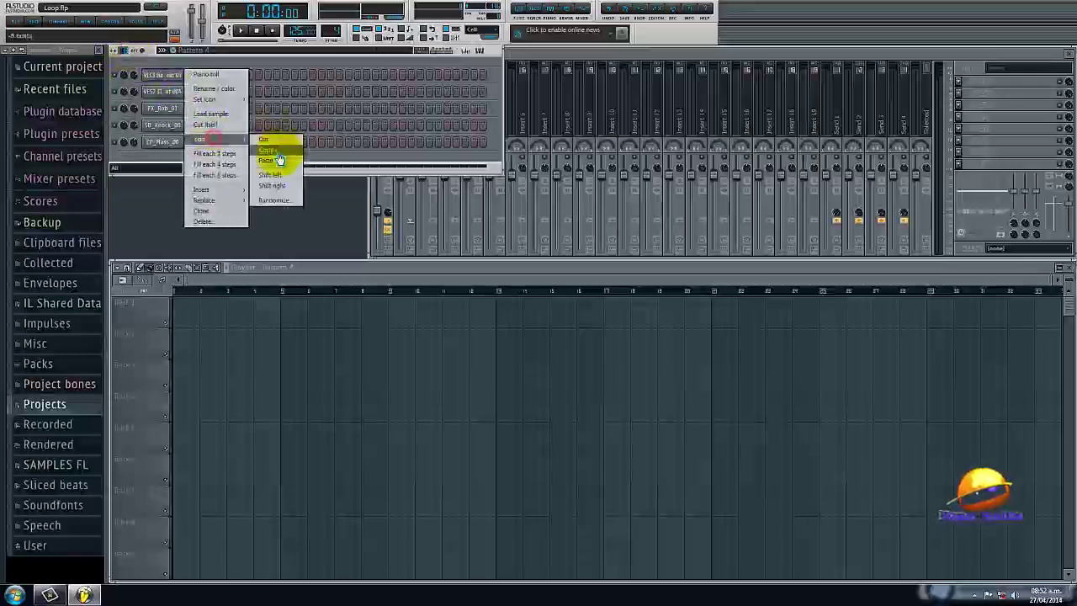
click(277, 159)
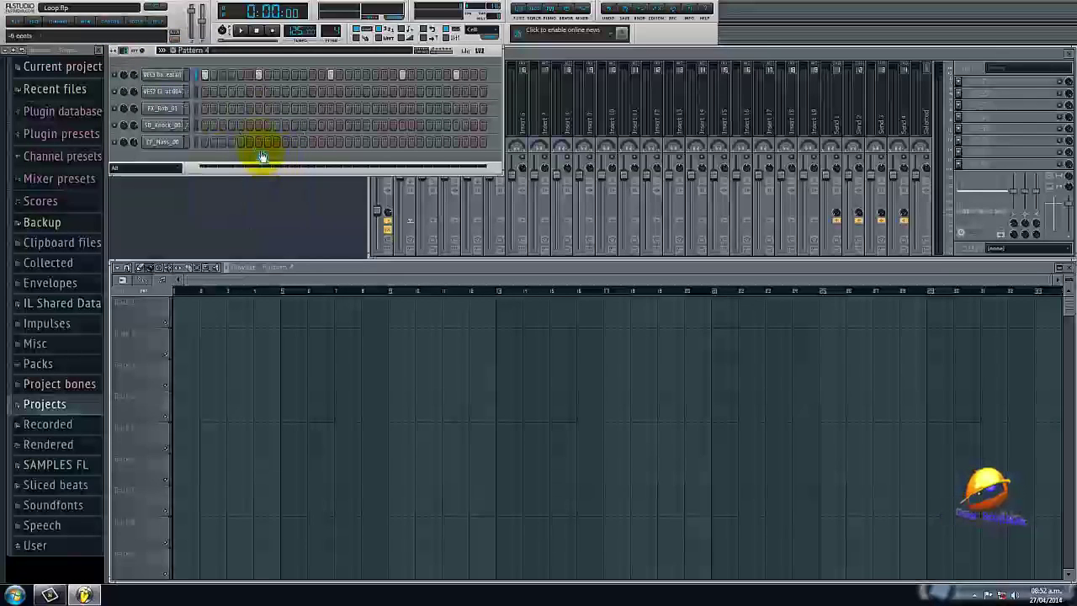
Review the patterns in sequence from Pattern 1 to Pattern 4.
key(1)
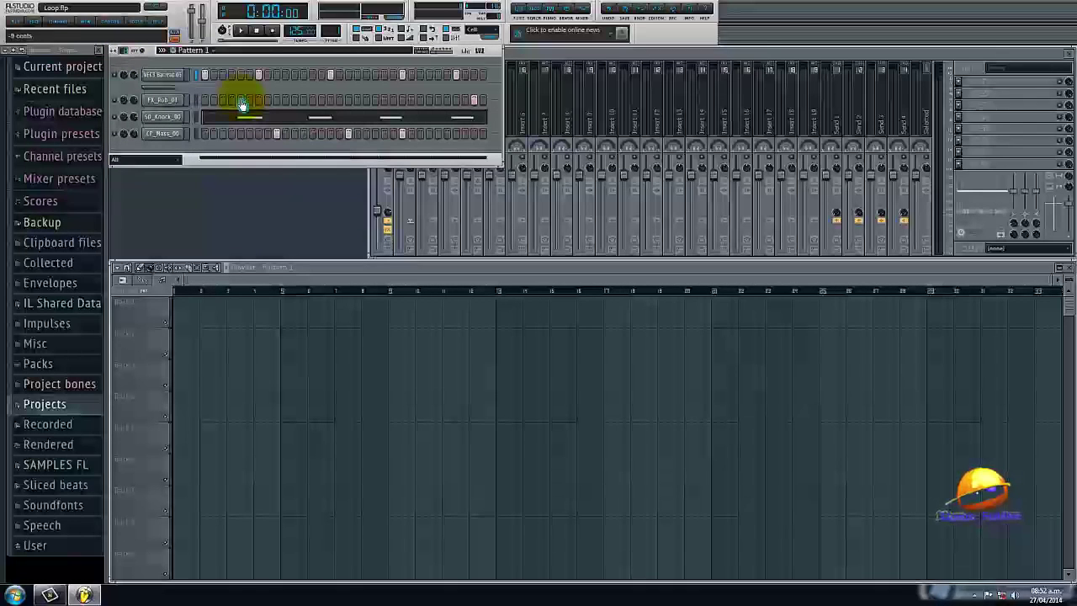
key(KP_Add)
key(KP_Add)
key(KP_Add)
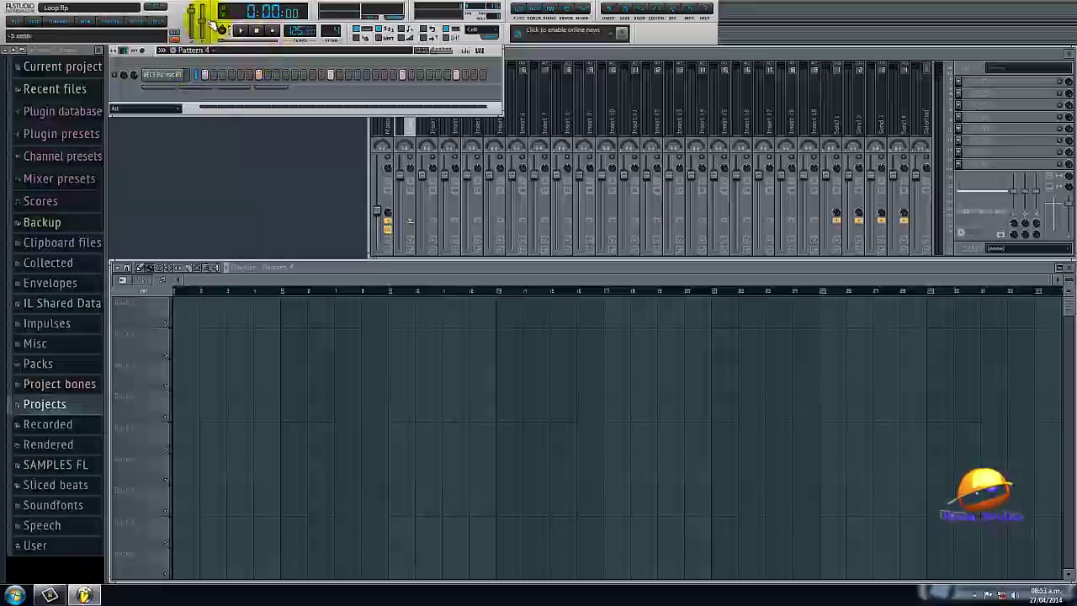
Place a single Pattern 1 clip at bar 1 of the playlist's first track, erasing any extra clips.
key(1)
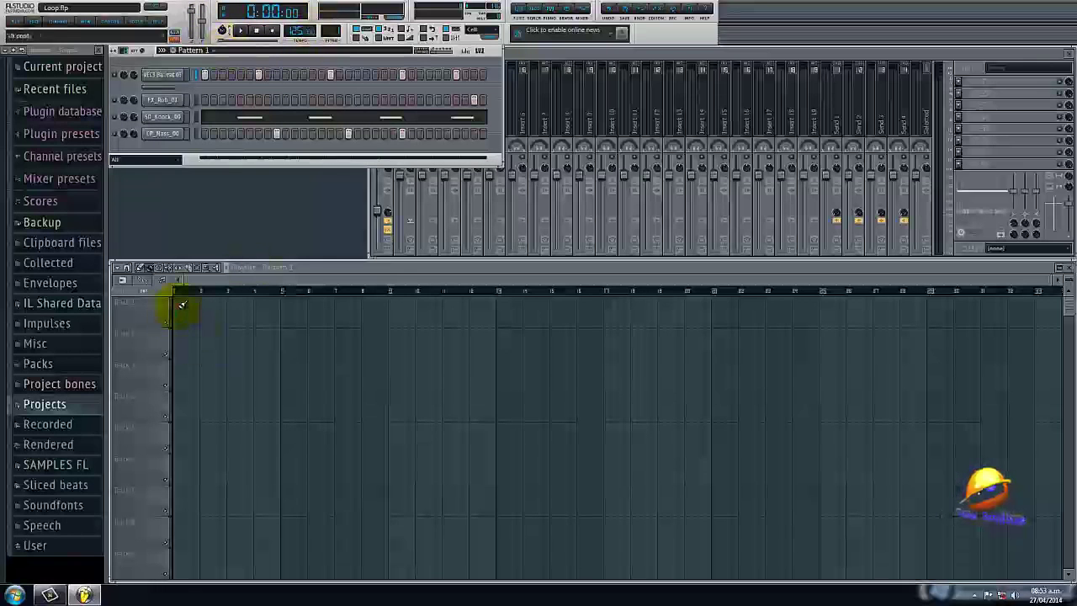
drag(177, 300, 322, 303)
right_click(269, 328)
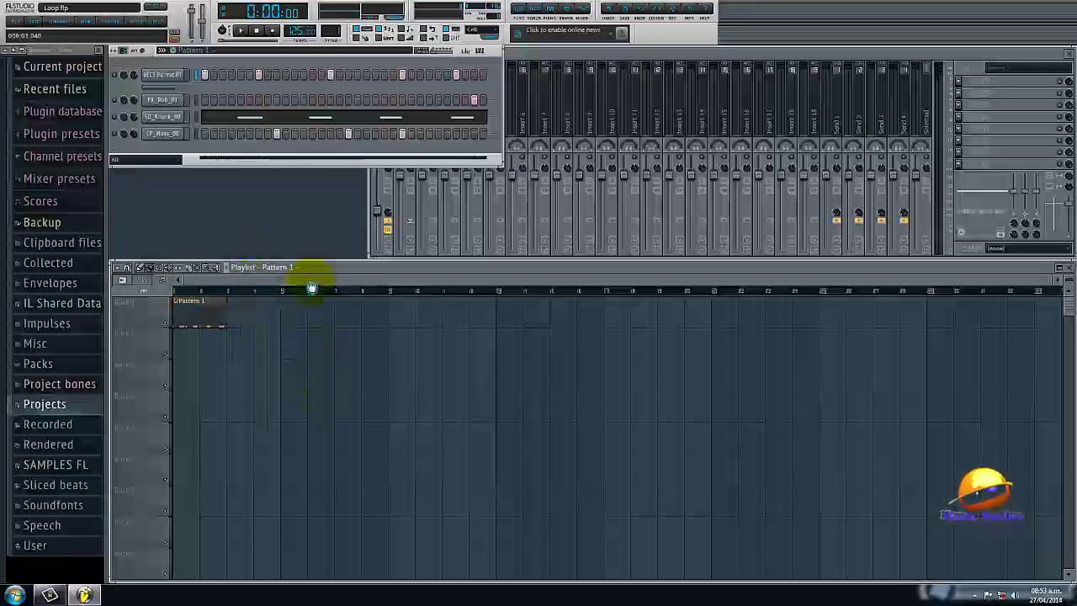
Play back the Pattern 1 clip in the playlist in song mode and stop playback.
click(203, 66)
click(238, 30)
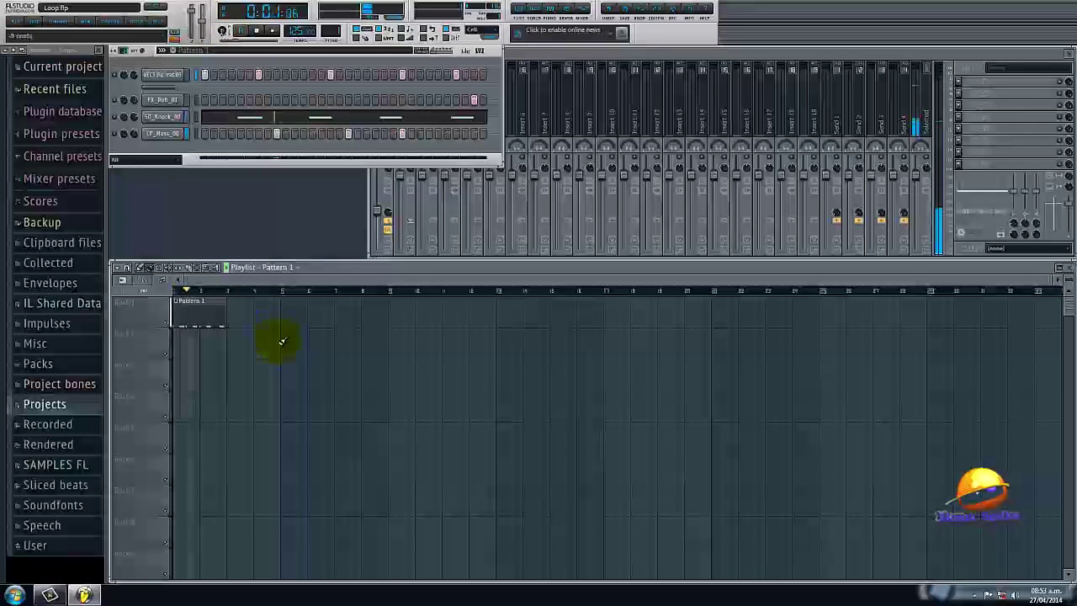
key(space)
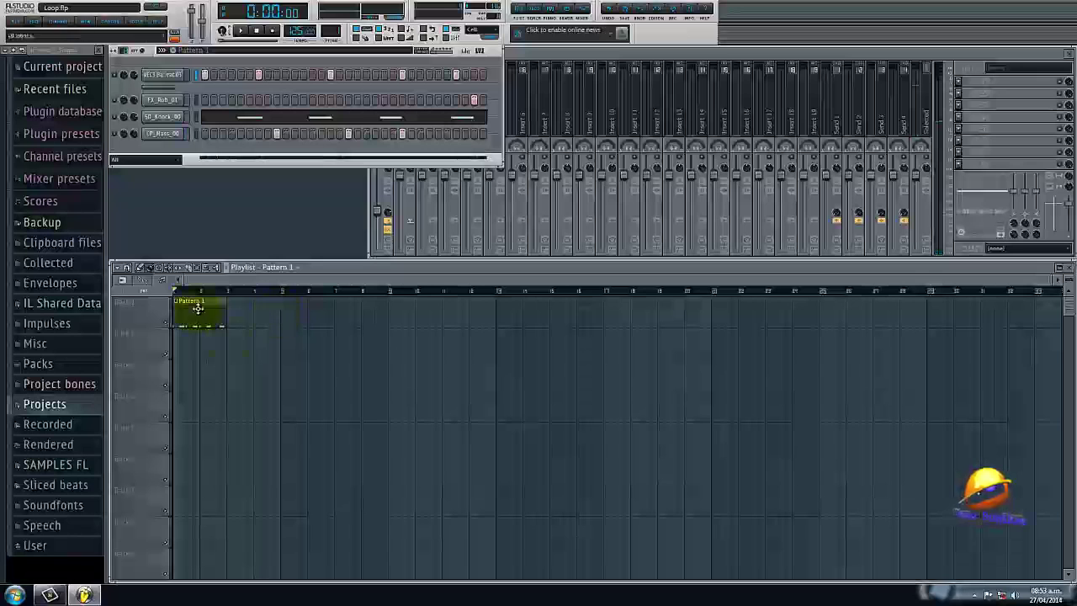
Place a Pattern 2 clip at bar 3 on the playlist's second track and play the song from just before it.
key(KP_Add)
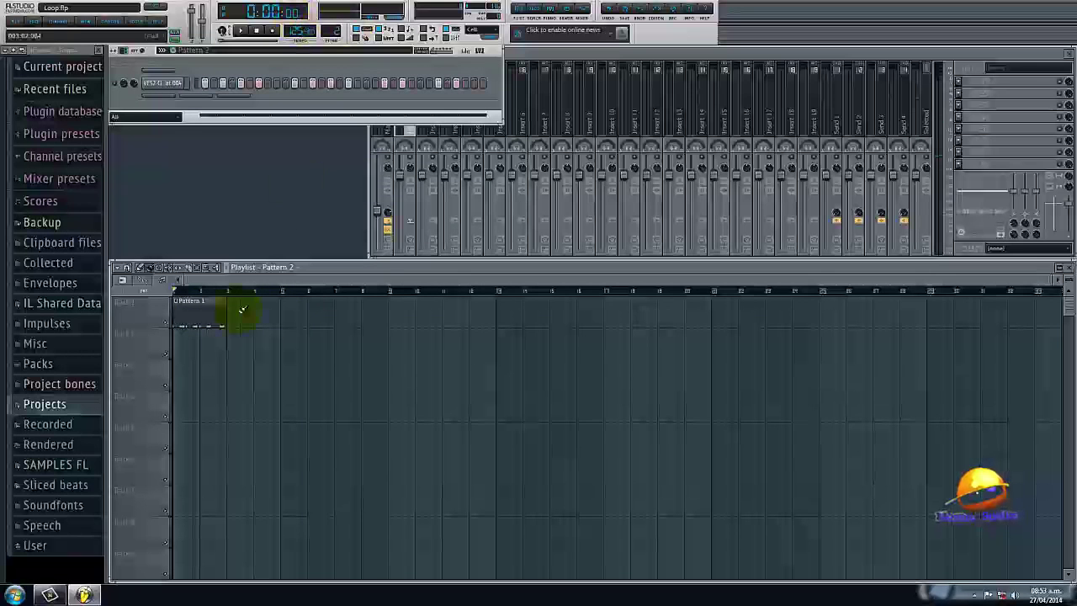
click(230, 334)
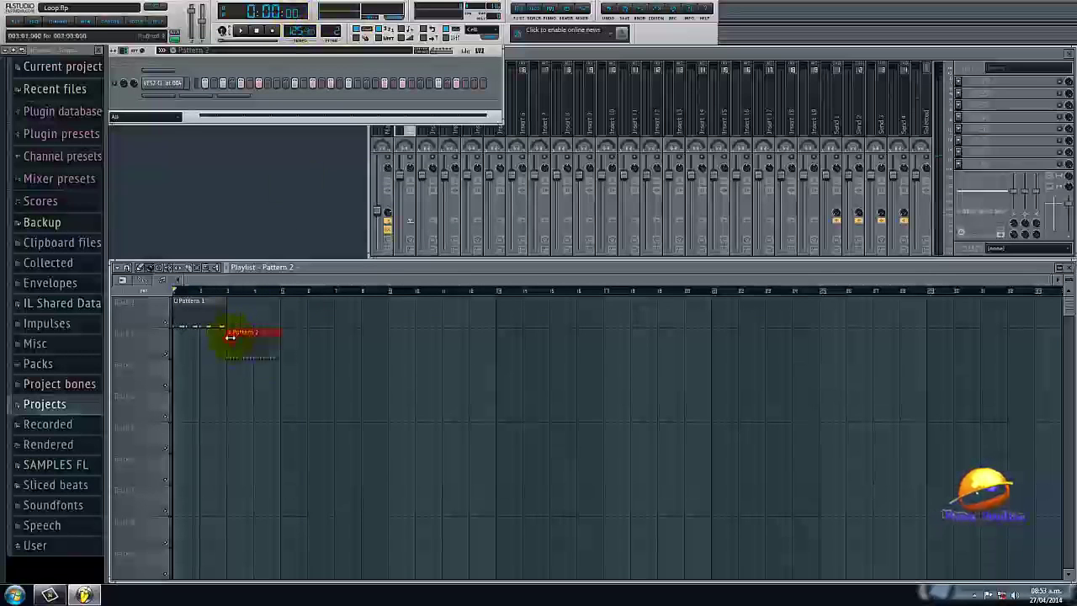
click(225, 291)
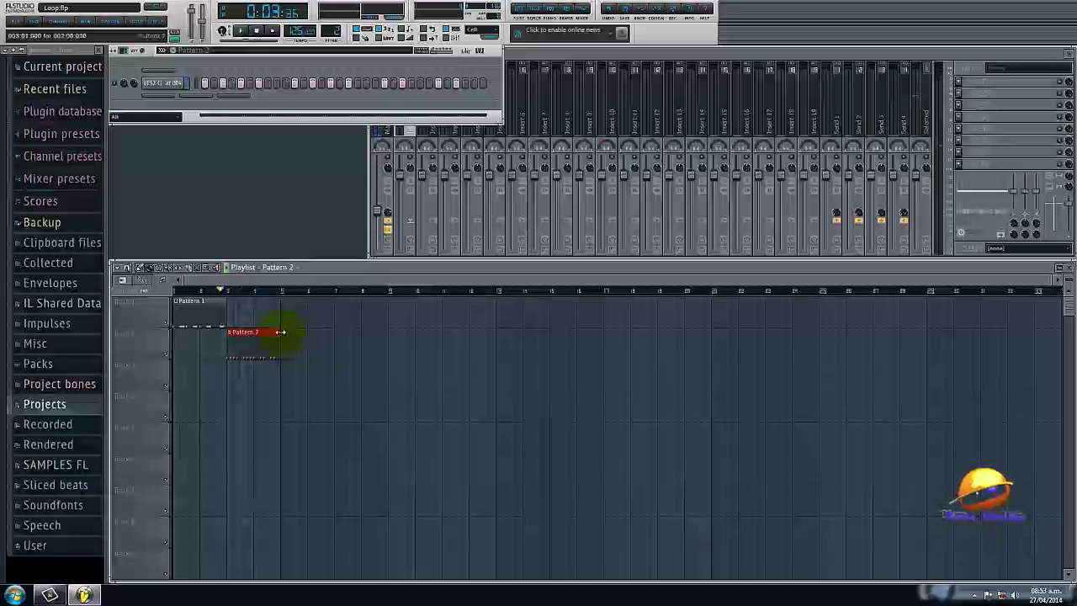
Place a Pattern 3 clip at bar 5 on the playlist's third track and play the song from just before it.
click(289, 378)
click(274, 290)
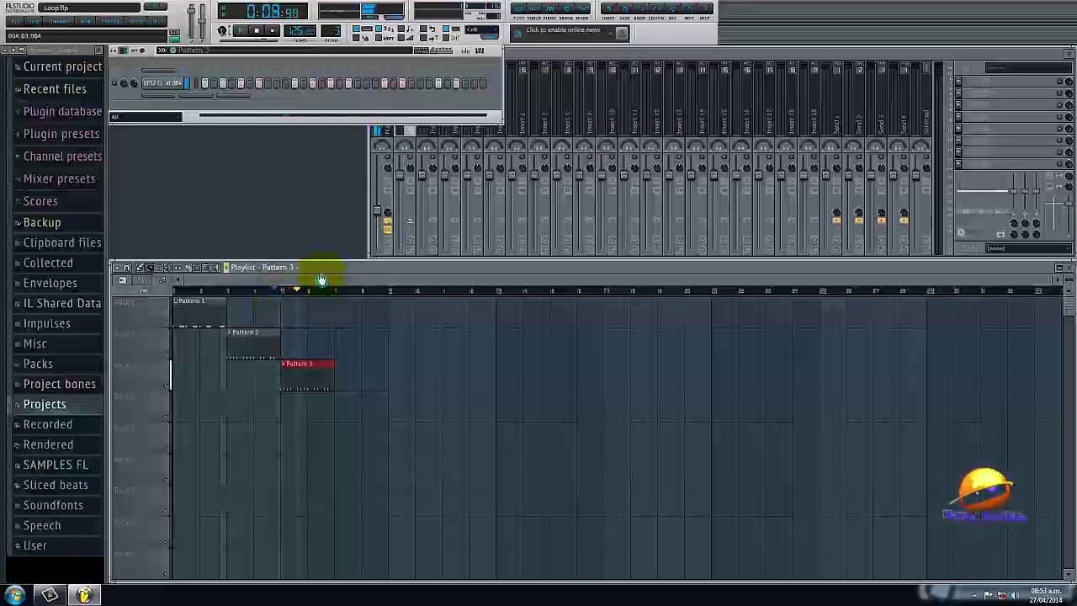
click(273, 291)
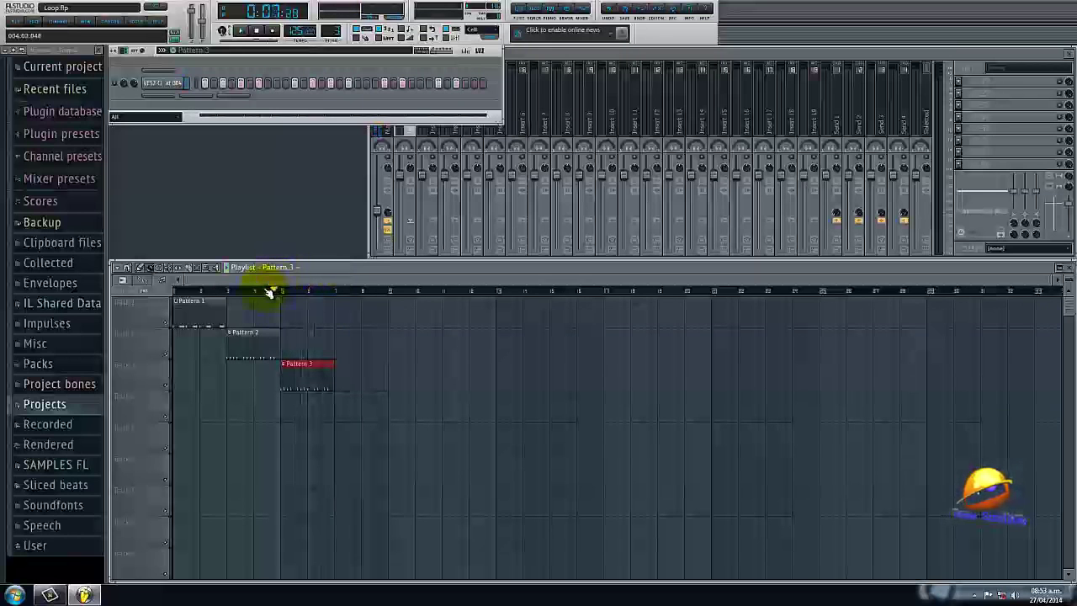
click(264, 288)
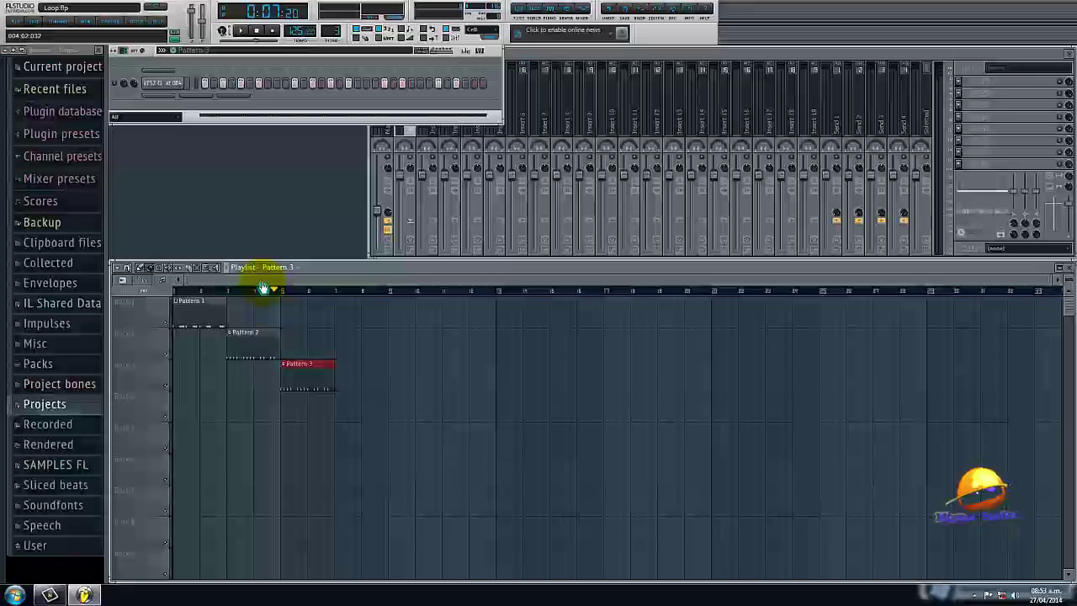
Add Pattern 1 clips at bars 3 and 5 on the first track and play the song from just before bar 3.
click(195, 303)
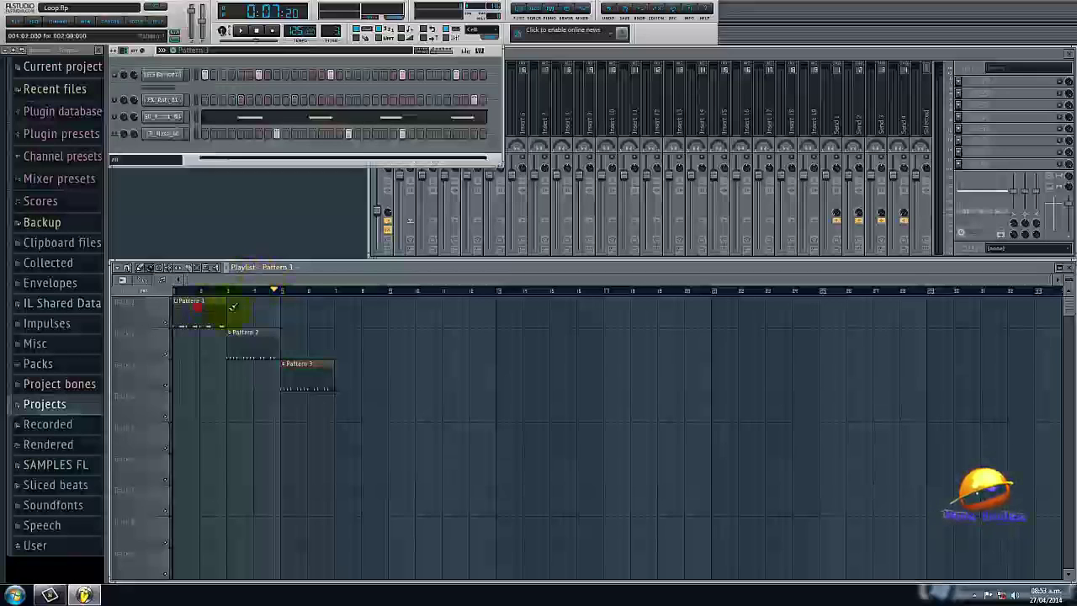
click(241, 301)
click(298, 306)
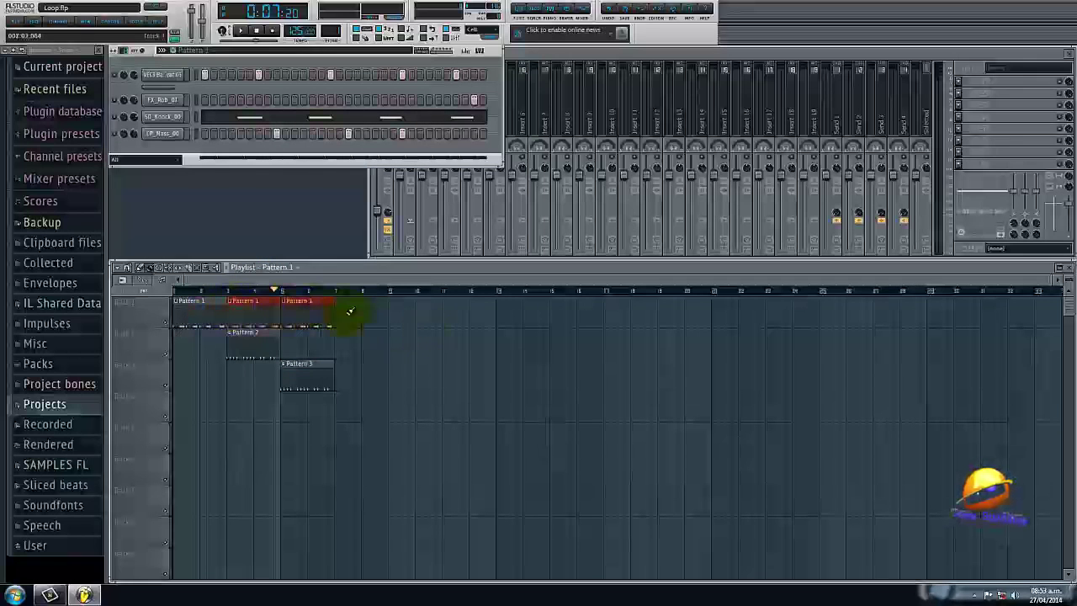
click(223, 293)
key(space)
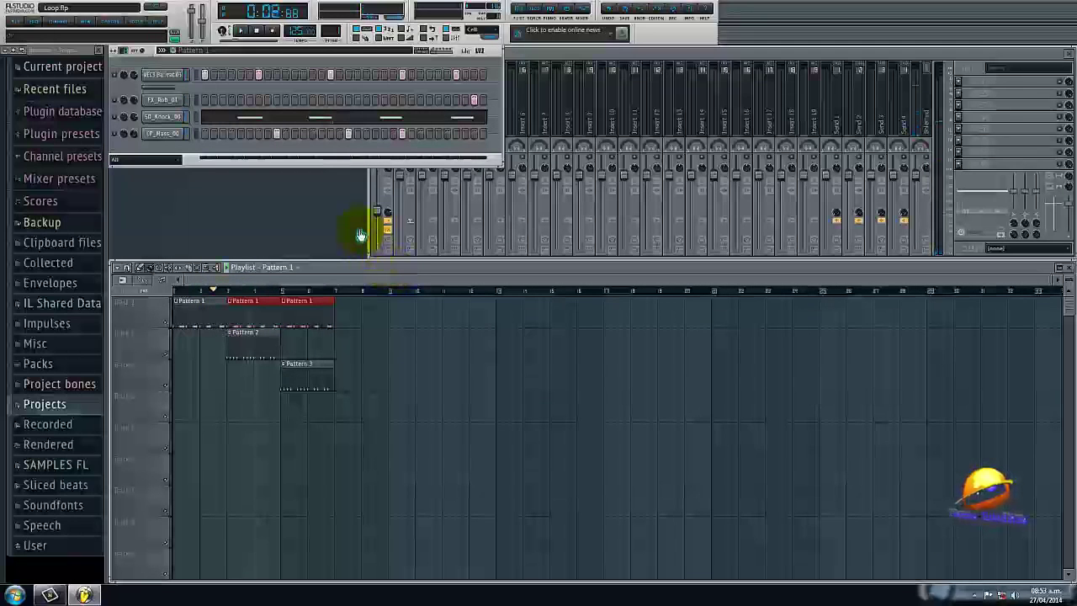
Place a Pattern 4 clip at bar 7 on the playlist's fourth track.
key(F4)
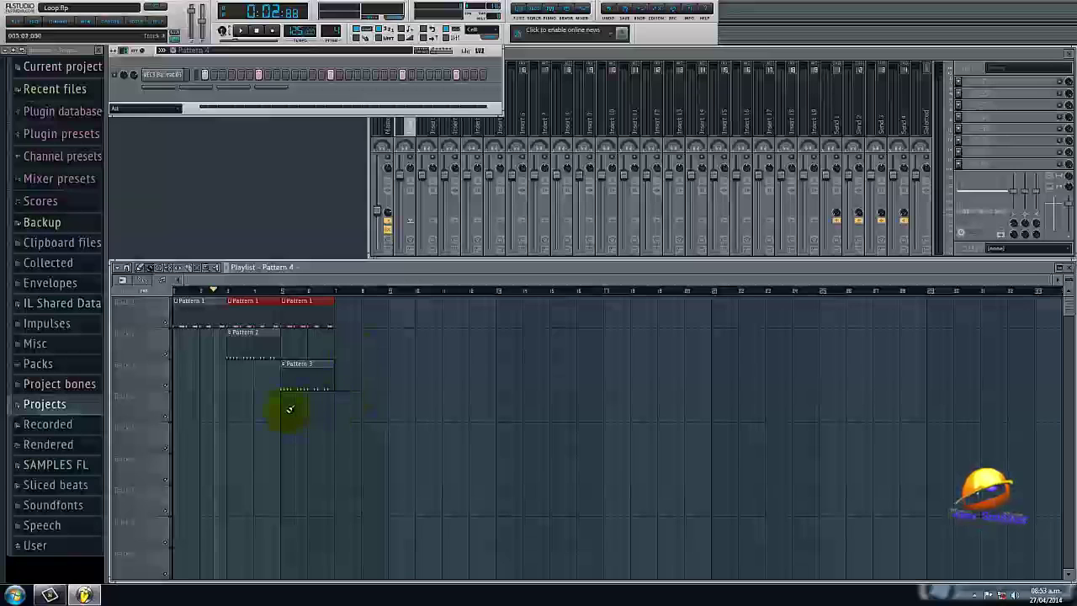
click(342, 407)
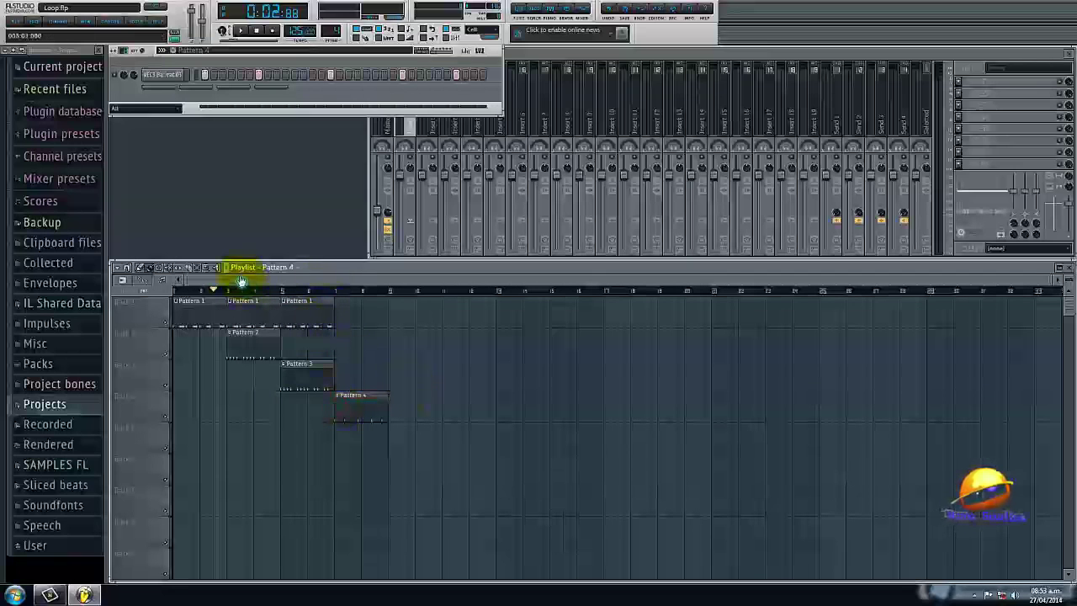
click(268, 275)
Copy the SD_Knock_00 channel's notes from Pattern 1 into the same channel of Pattern 4.
scroll(277, 270, down, 2)
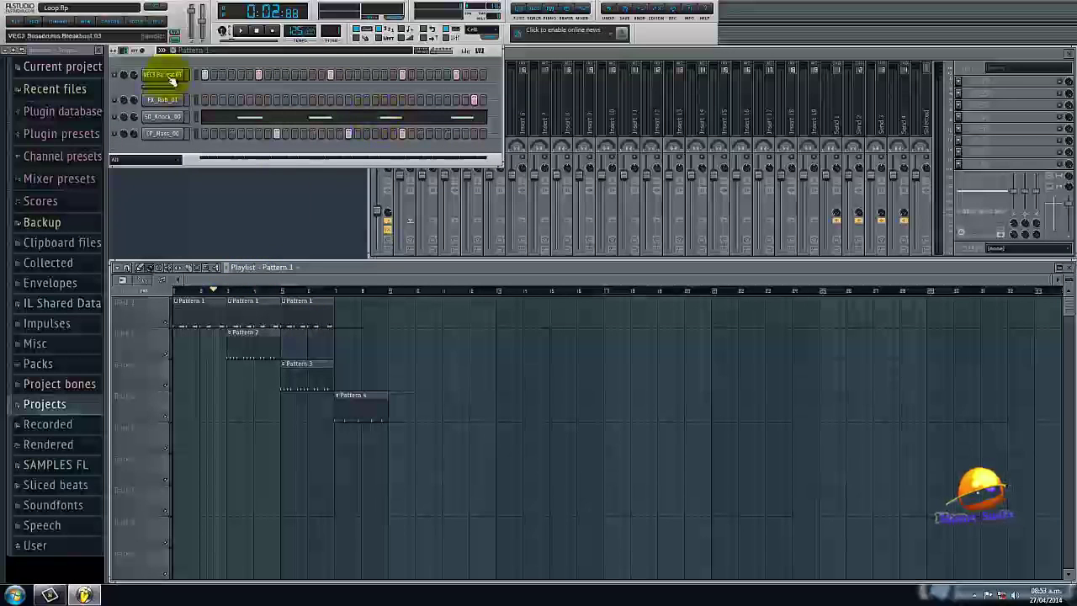
right_click(189, 115)
mouse_move(210, 180)
click(276, 195)
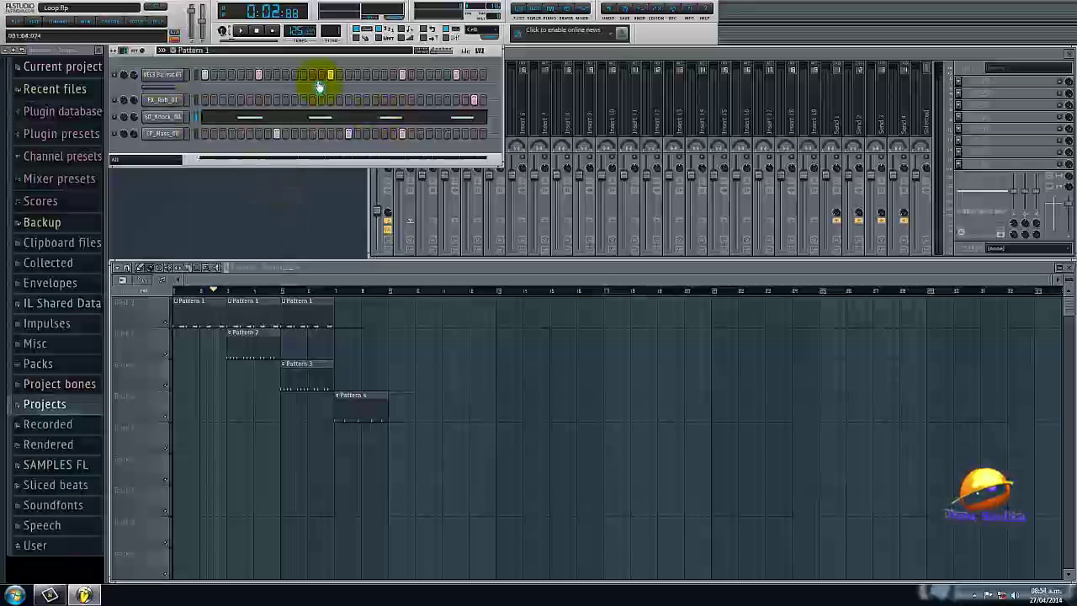
key(KP_Add)
key(KP_Add)
key(KP_Add)
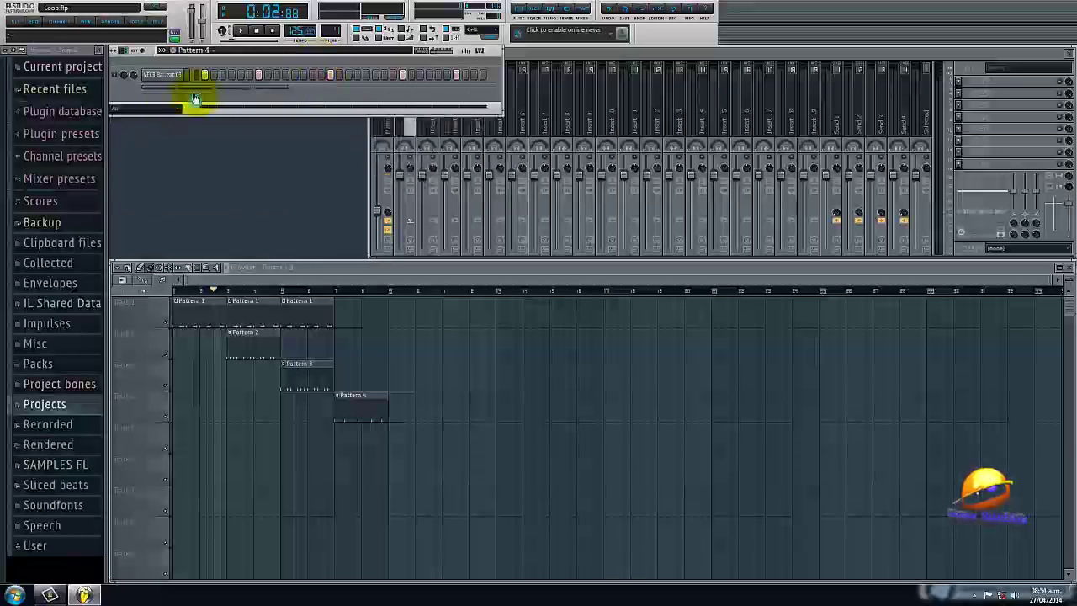
click(238, 90)
click(170, 113)
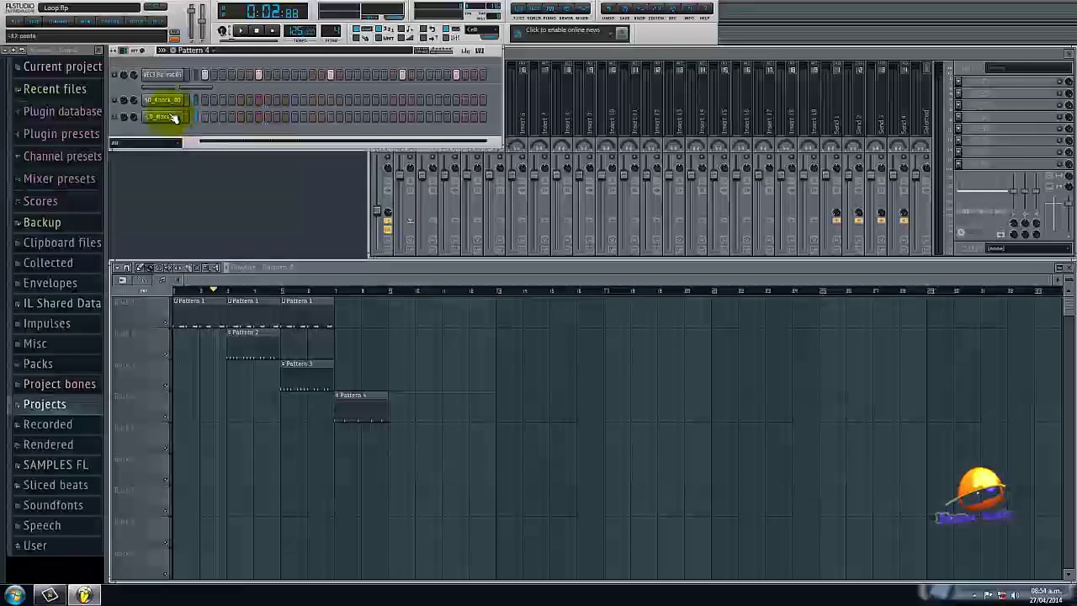
right_click(163, 103)
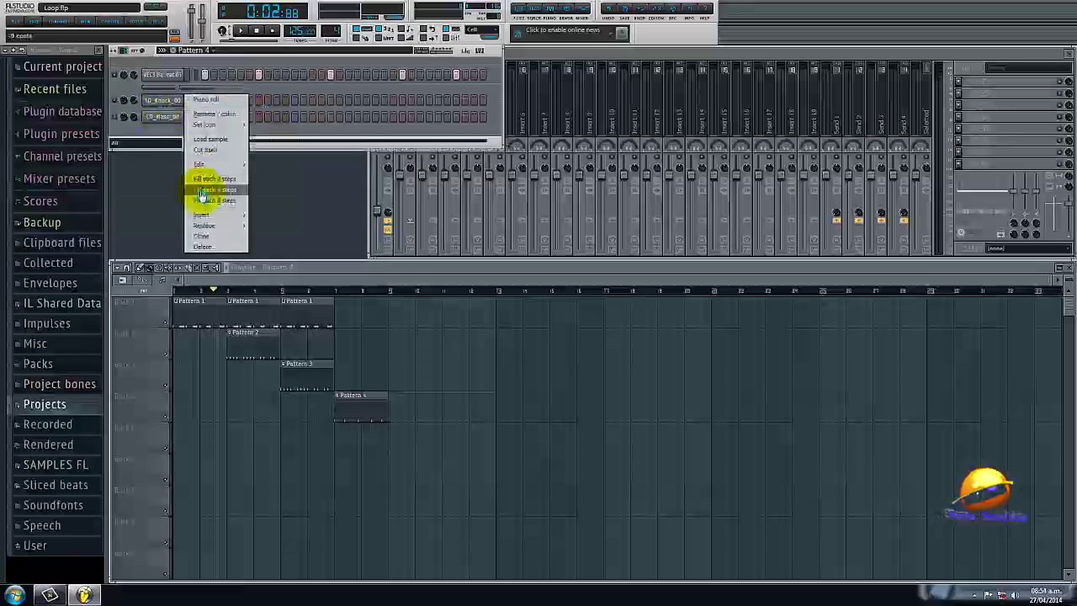
click(222, 163)
click(269, 186)
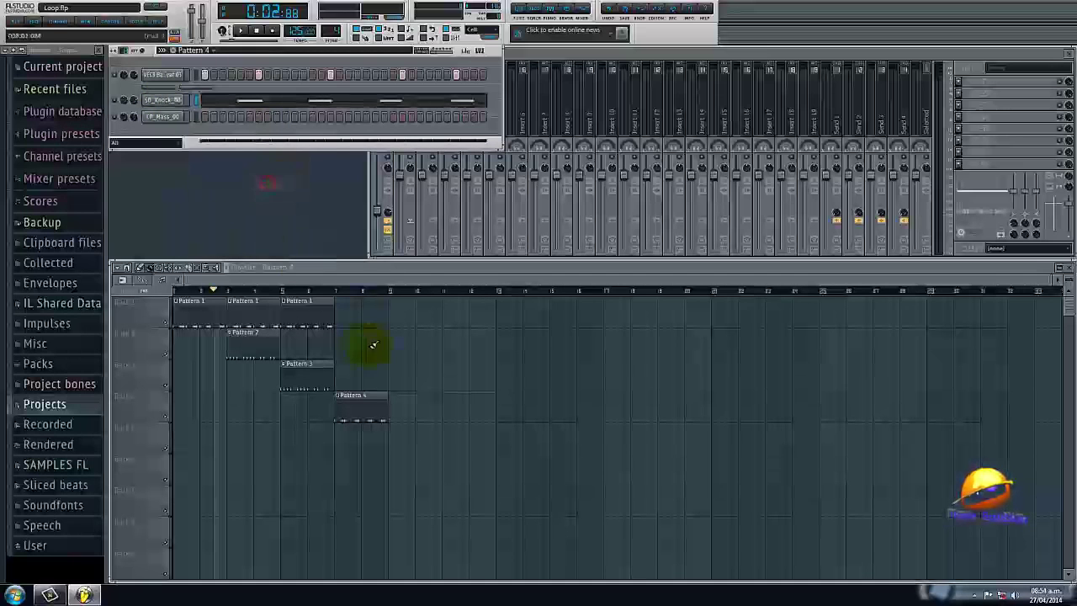
Copy the CP_Mass_00 channel's steps from Pattern 1 into the same channel of Pattern 4.
key(1)
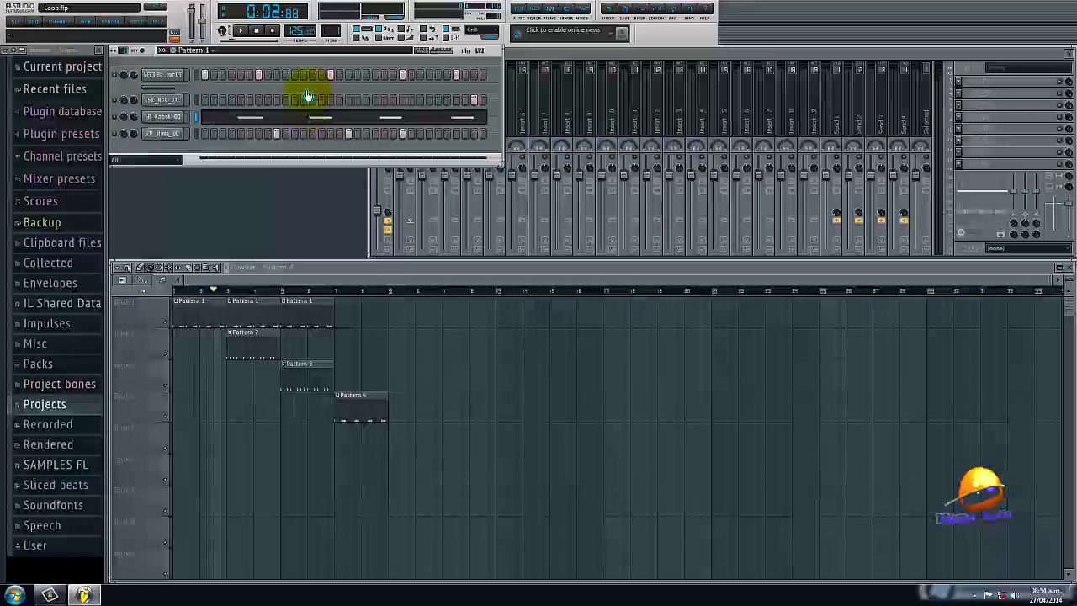
right_click(161, 137)
click(229, 195)
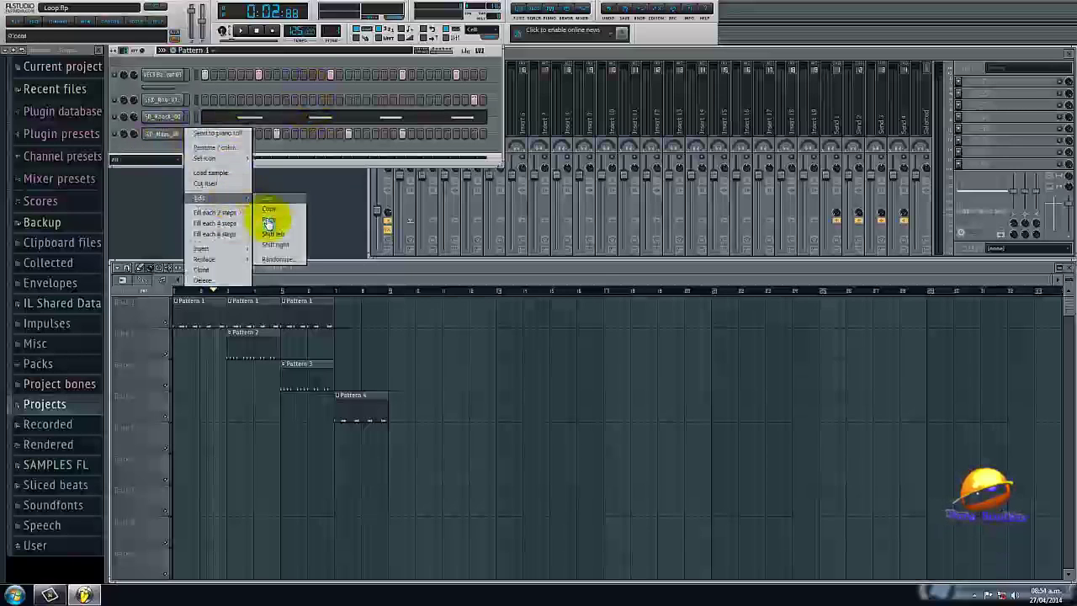
click(271, 215)
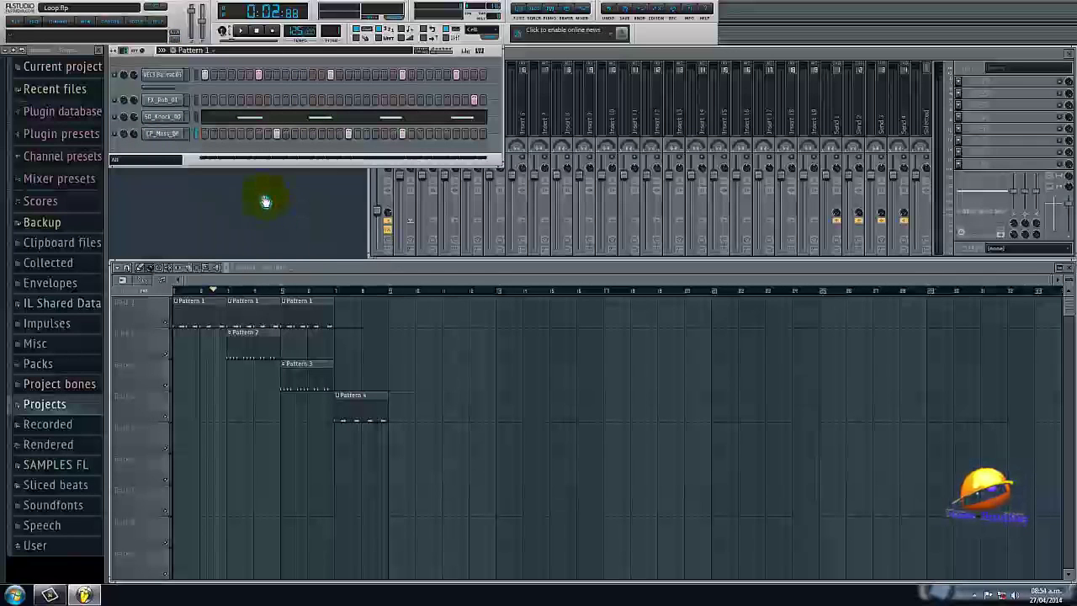
right_click(163, 115)
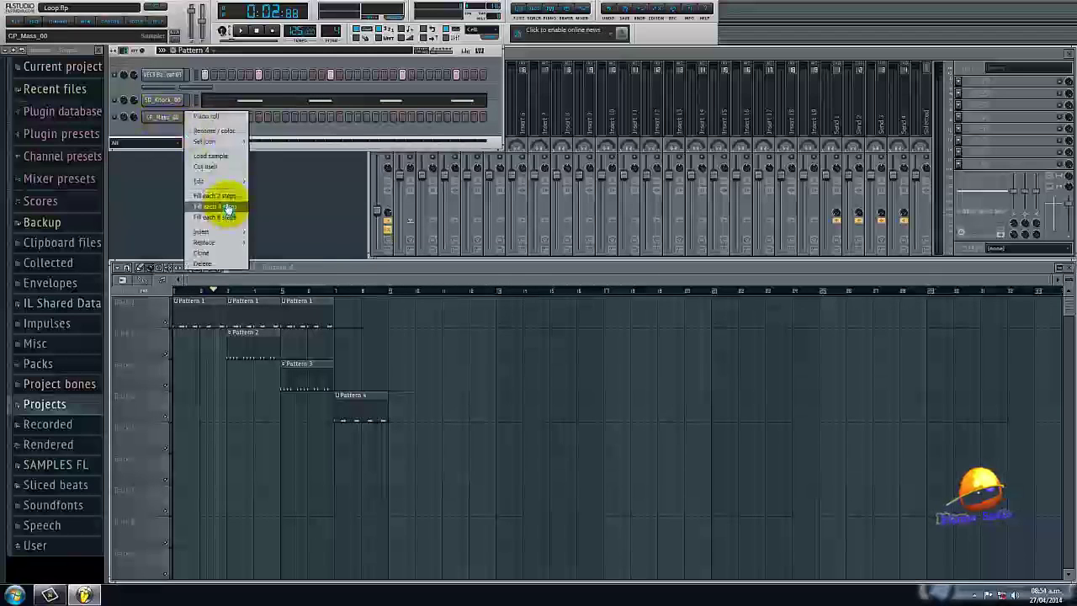
mouse_move(210, 181)
click(271, 212)
Play the arrangement from just before bar 7, stop it, and return the playhead to just before bar 3.
click(325, 292)
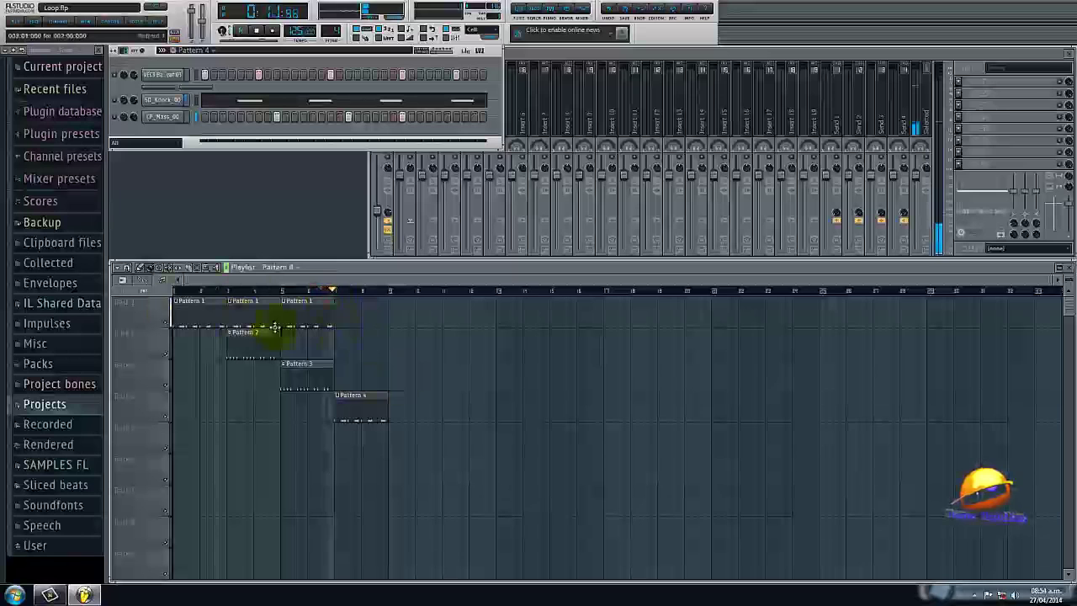
key(space)
click(218, 291)
Play Pattern 2 on its own in pattern mode and open the step sequencer randomizer for its closed hi-hat channel.
scroll(228, 56, up, 2)
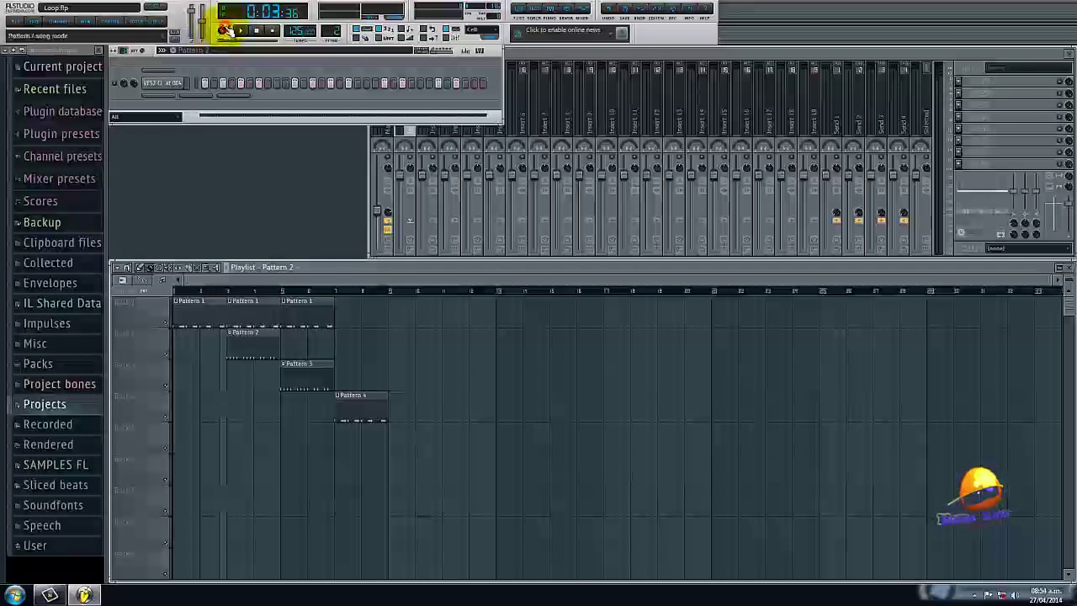
key(space)
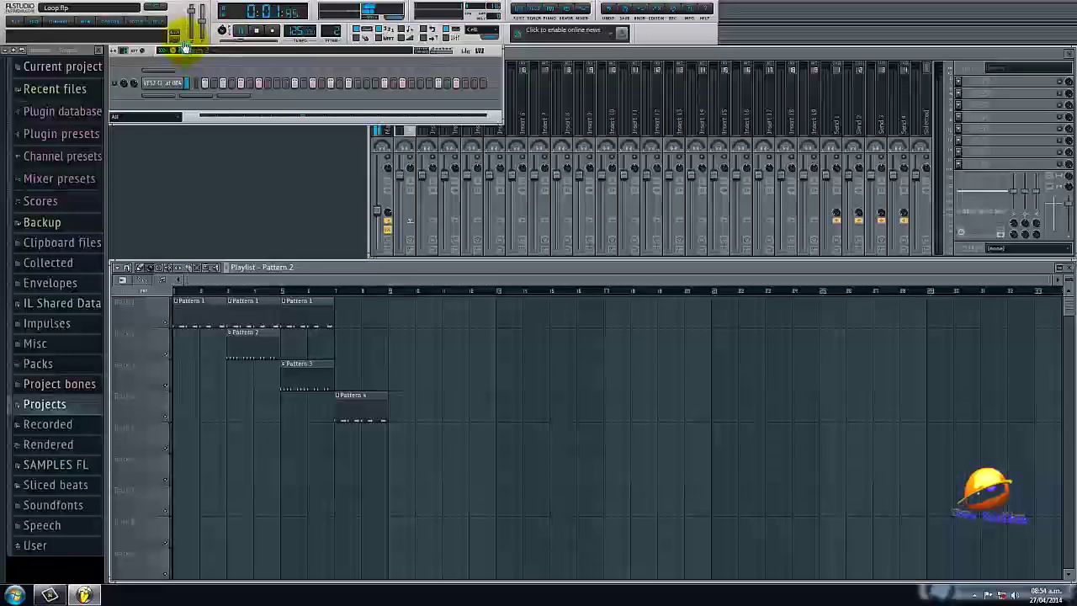
right_click(164, 83)
mouse_move(210, 151)
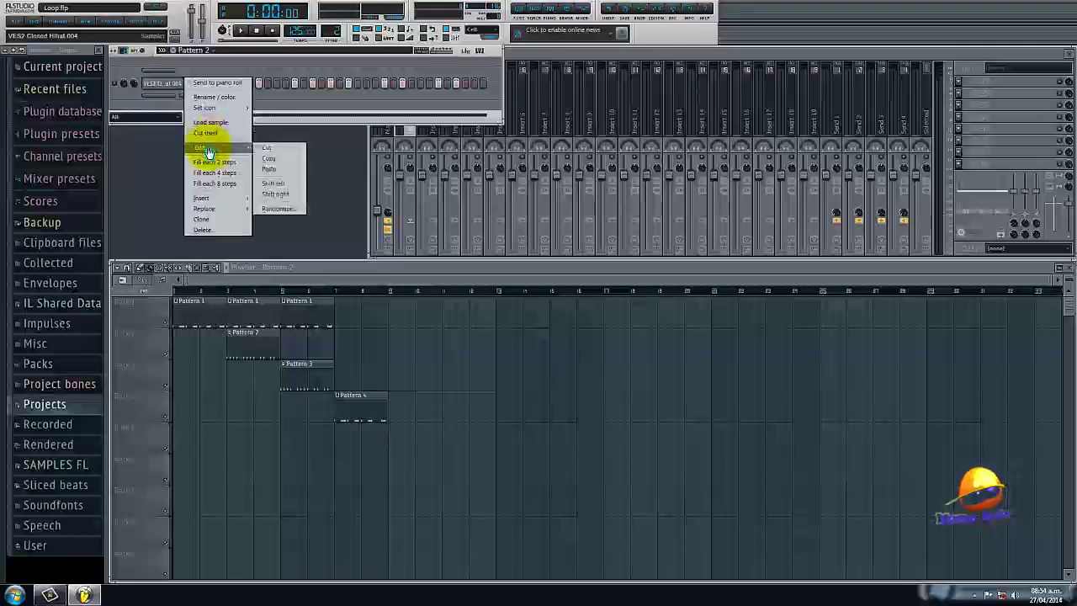
click(282, 214)
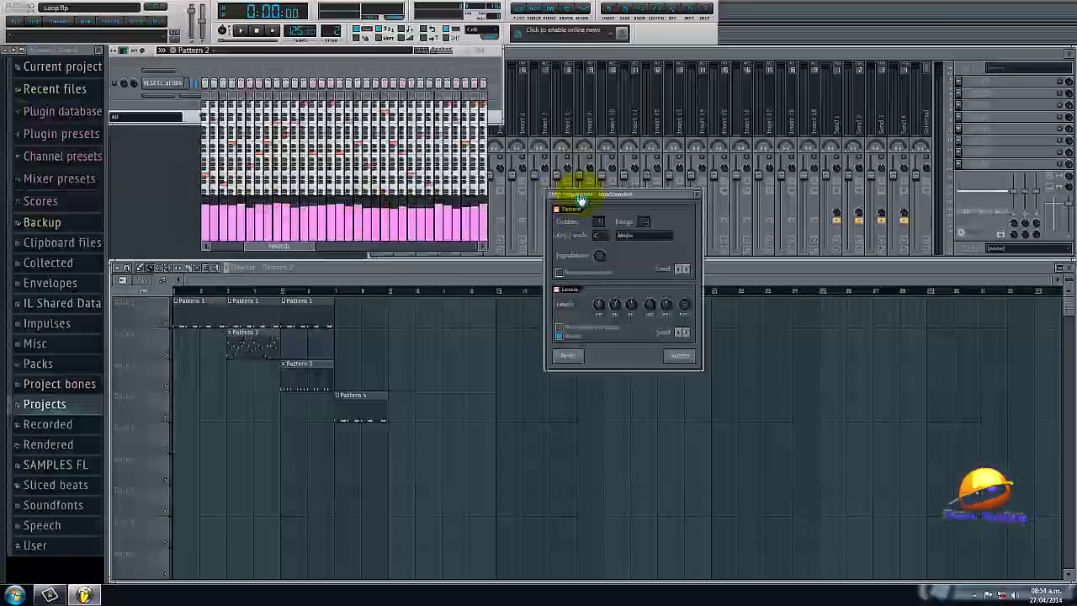
drag(582, 188, 564, 112)
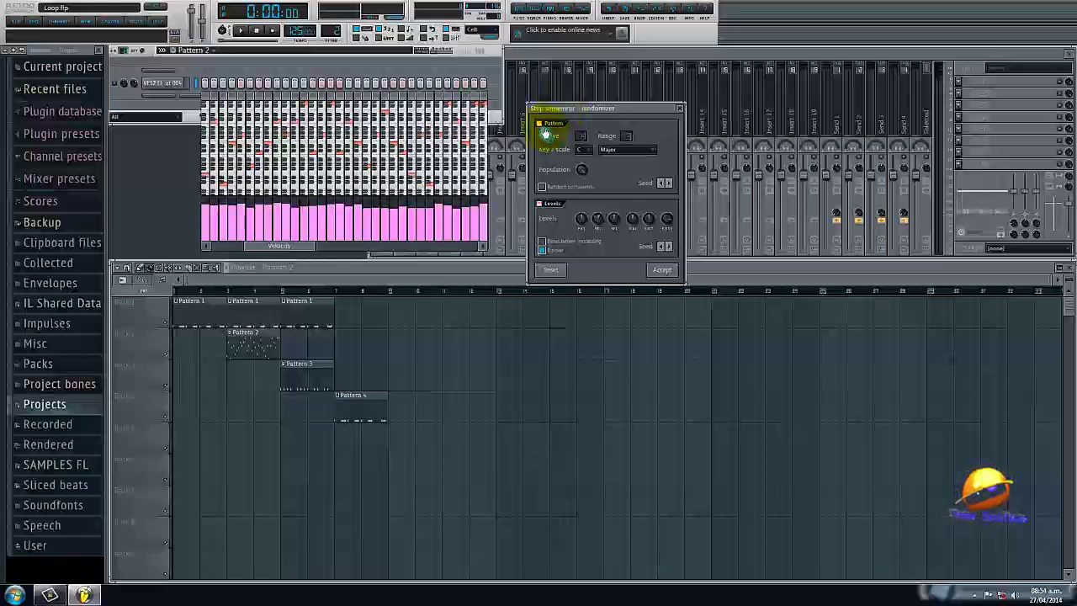
Turn off the randomizer's Pattern section and adjust the note velocity strength while previewing Pattern 2.
click(540, 125)
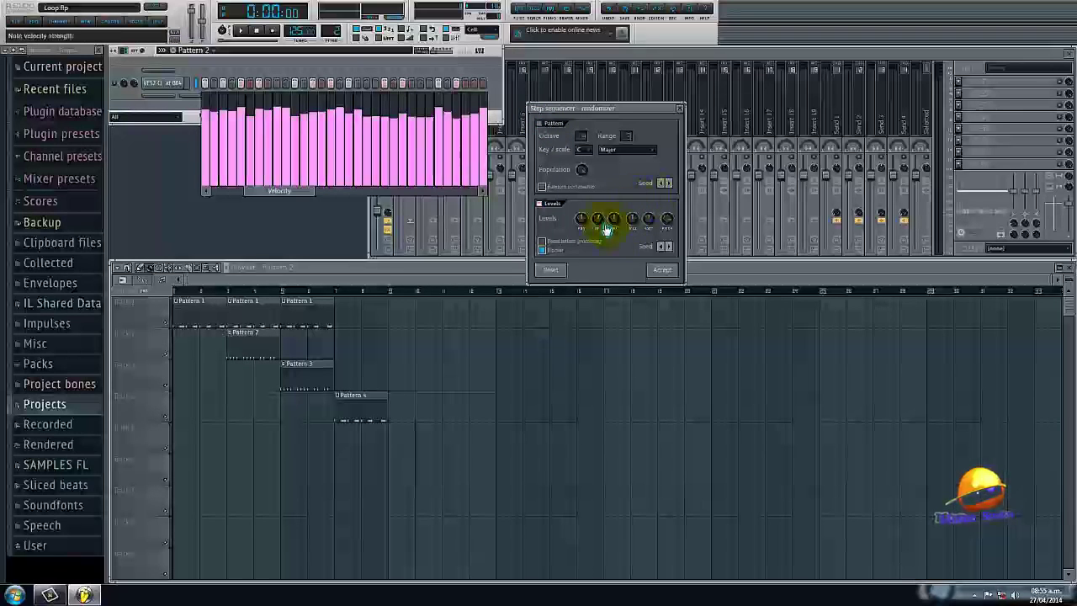
drag(601, 239, 625, 221)
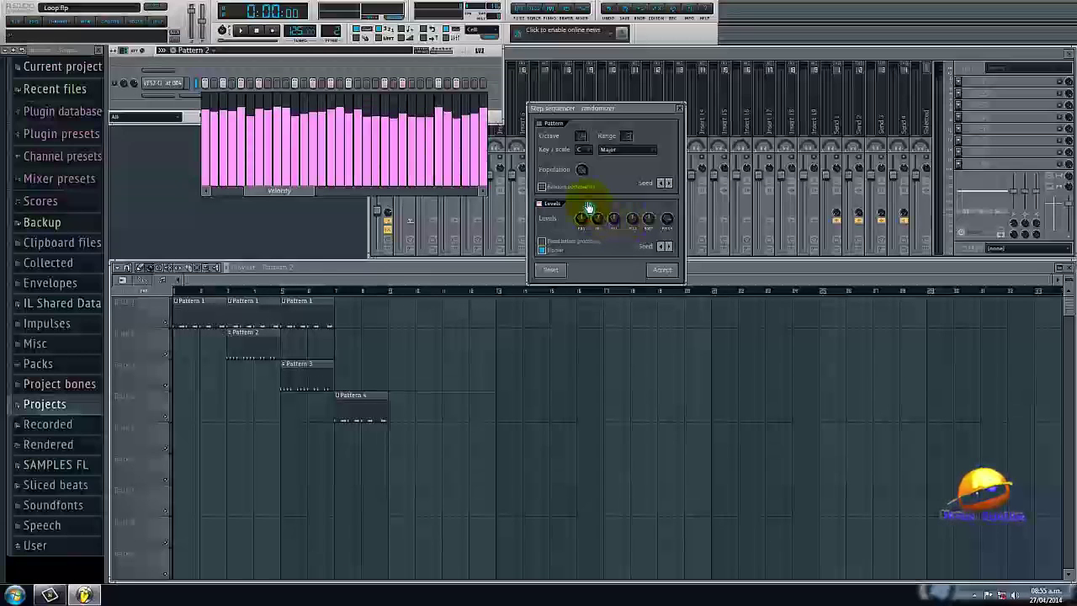
key(space)
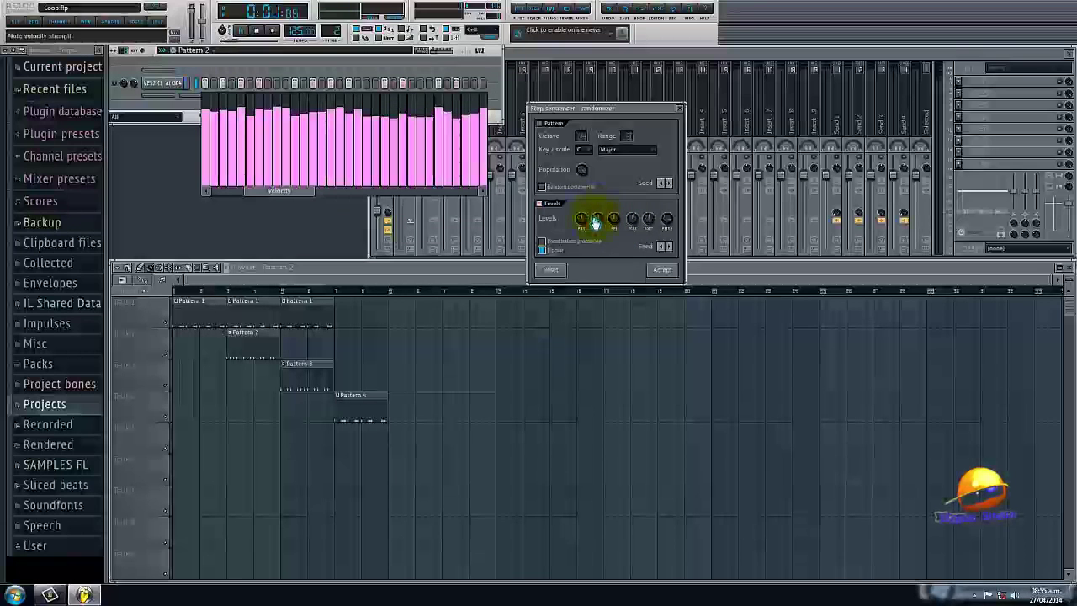
drag(595, 223, 596, 223)
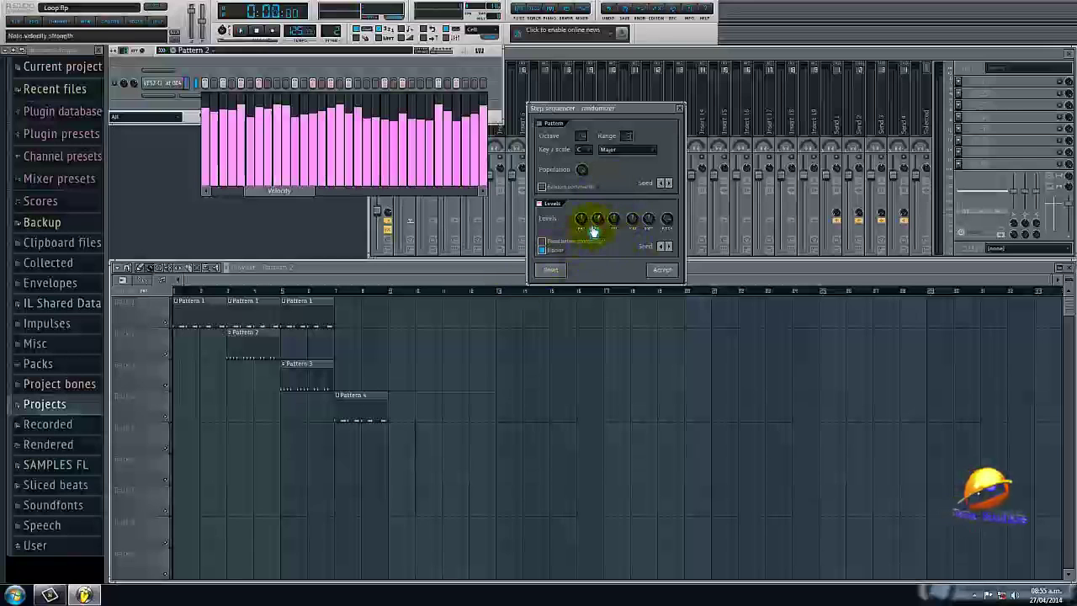
Cycle the Levels seed to re-randomize the note velocities of Pattern 2's closed hi-hat while previewing the pattern.
click(670, 248)
click(670, 247)
click(670, 248)
click(670, 248)
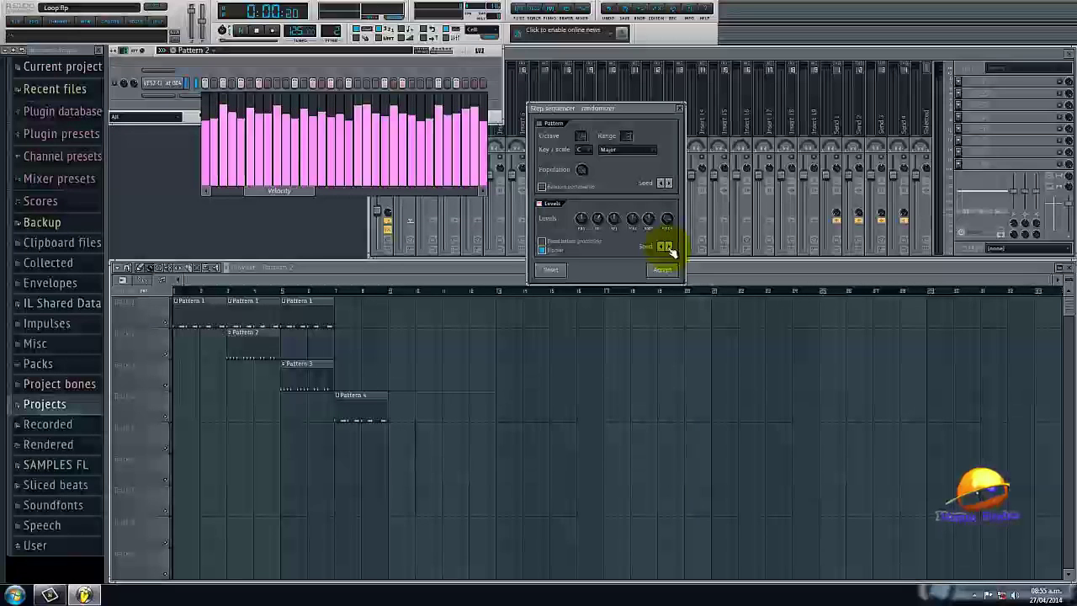
click(670, 247)
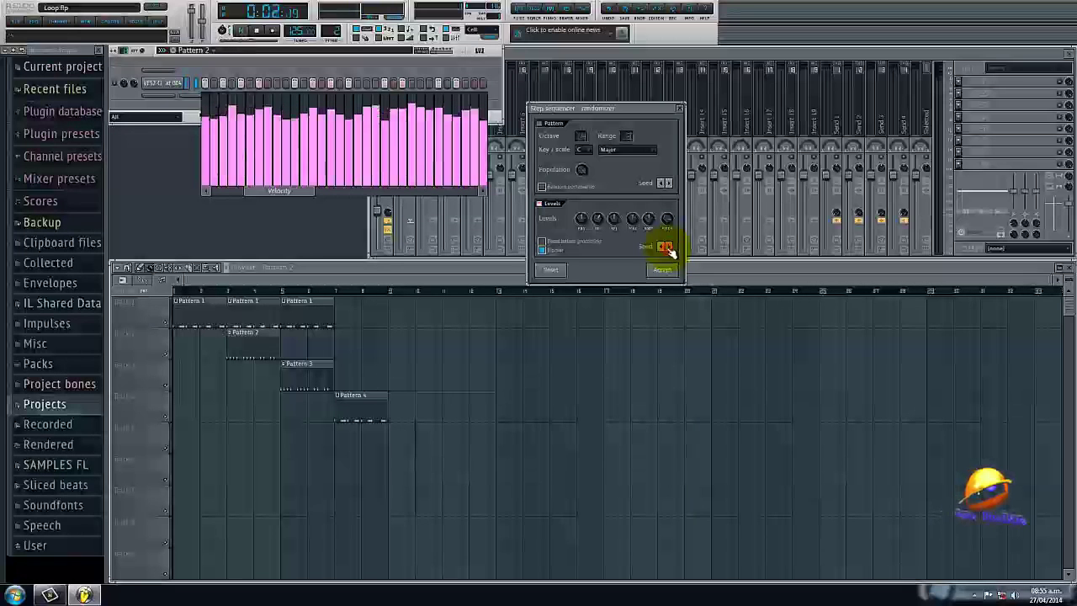
click(670, 248)
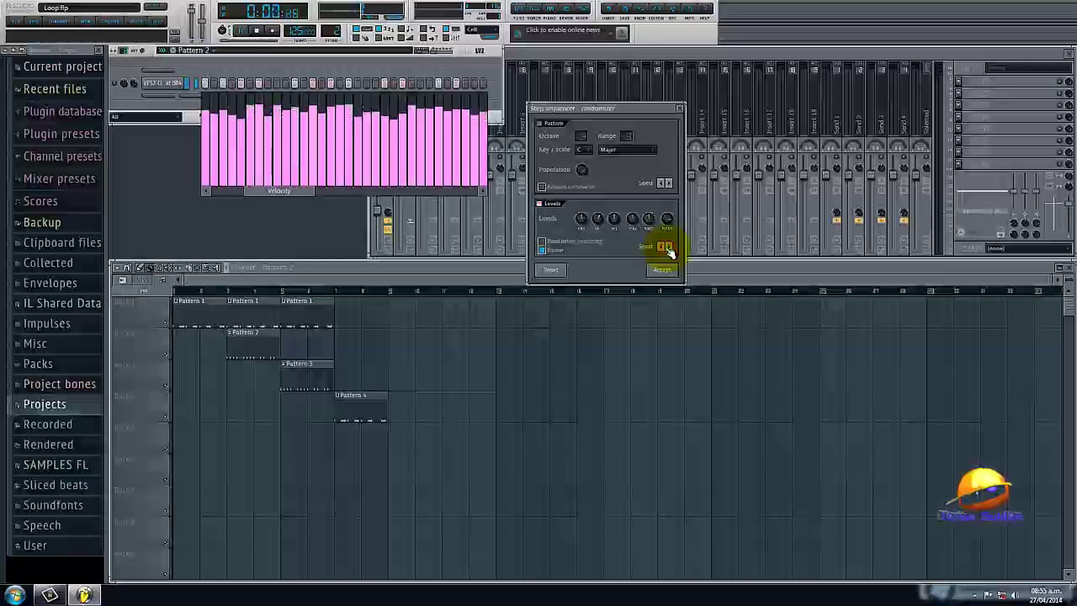
click(668, 247)
click(668, 247)
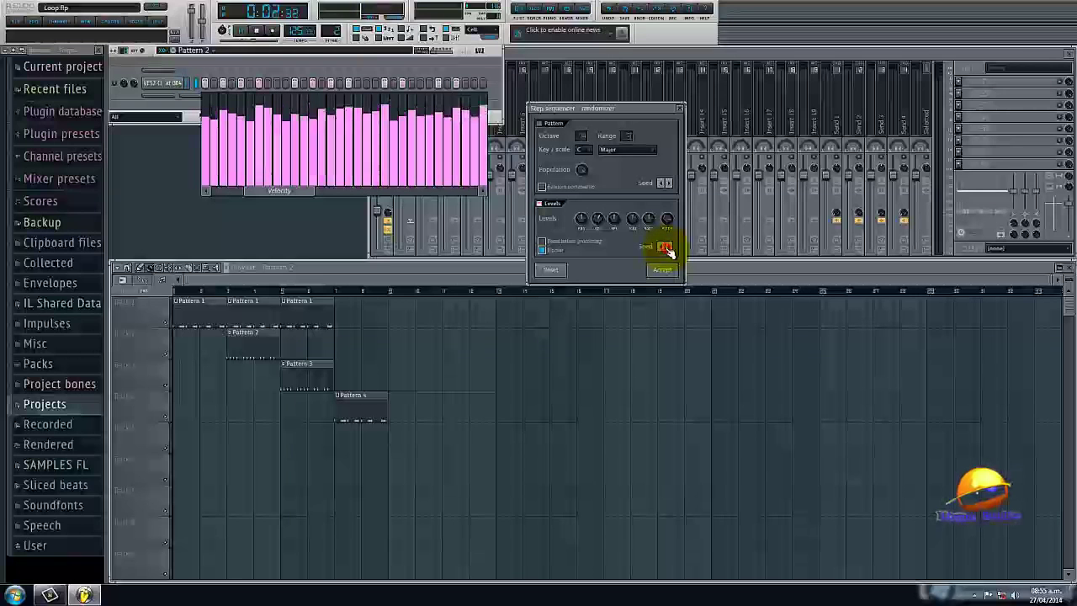
click(666, 247)
click(666, 248)
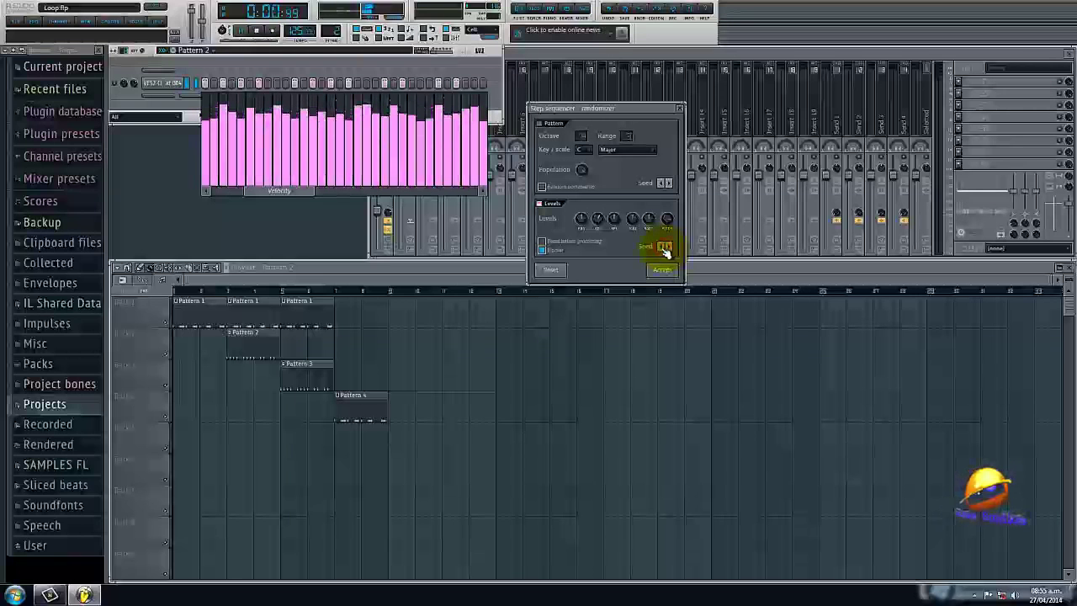
click(666, 248)
click(666, 248)
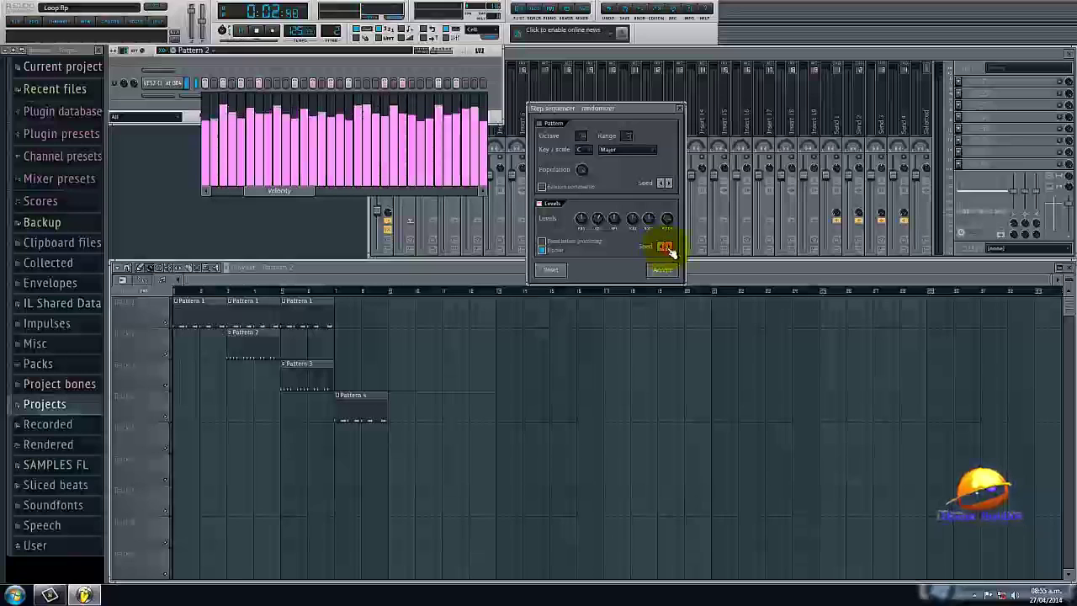
click(665, 247)
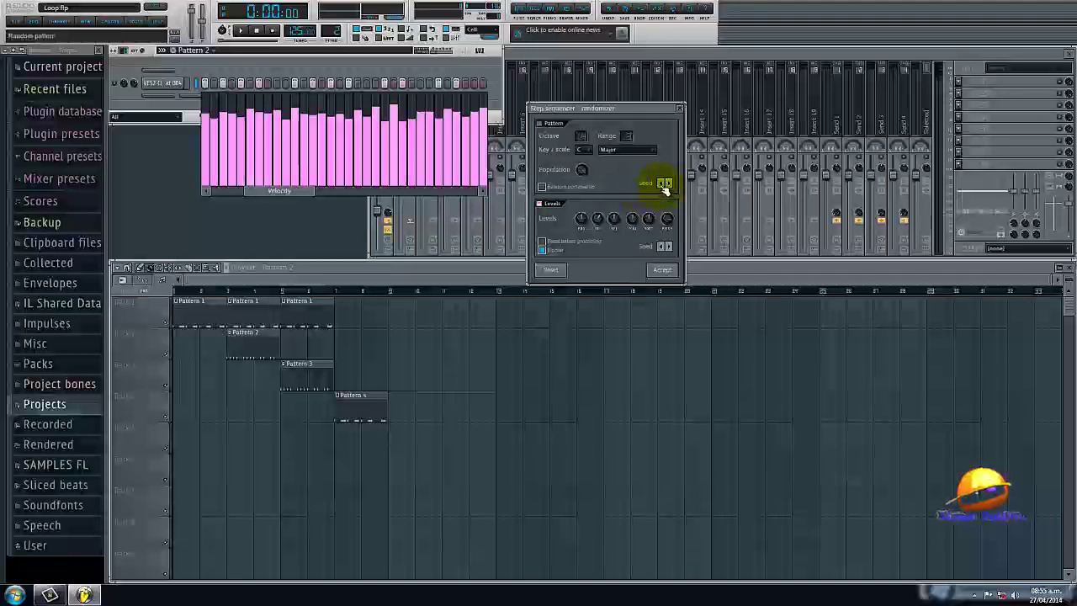
mouse_move(345, 109)
mouse_down()
mouse_move(247, 110)
mouse_move(325, 177)
mouse_move(286, 172)
mouse_move(478, 106)
mouse_up()
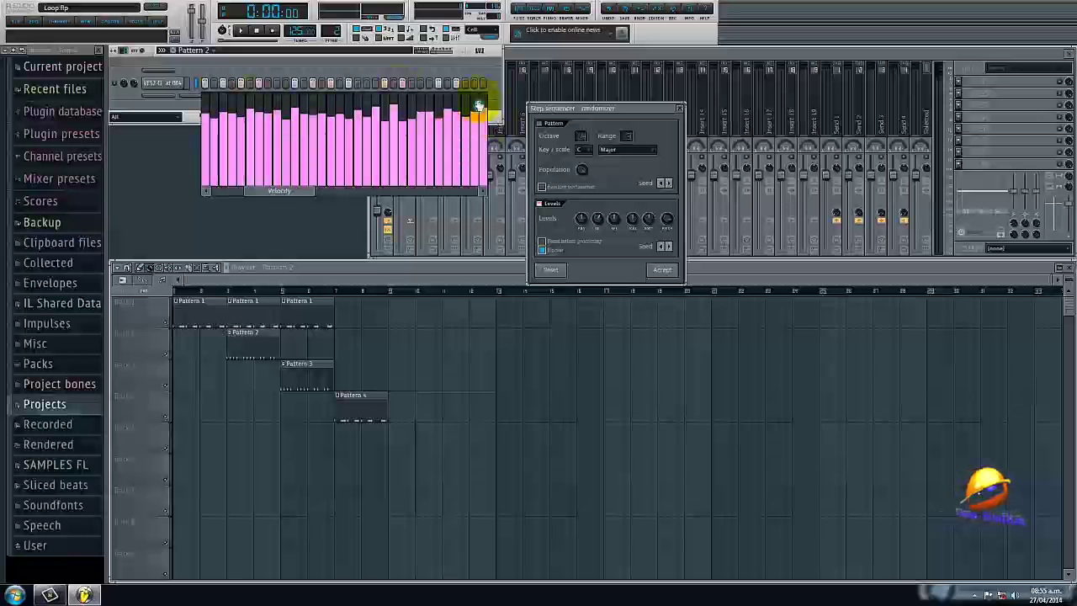
Randomize the notes of Pattern 2's closed hi-hat by cycling the Pattern seed while previewing, and accept the randomization.
click(670, 183)
click(671, 184)
key(space)
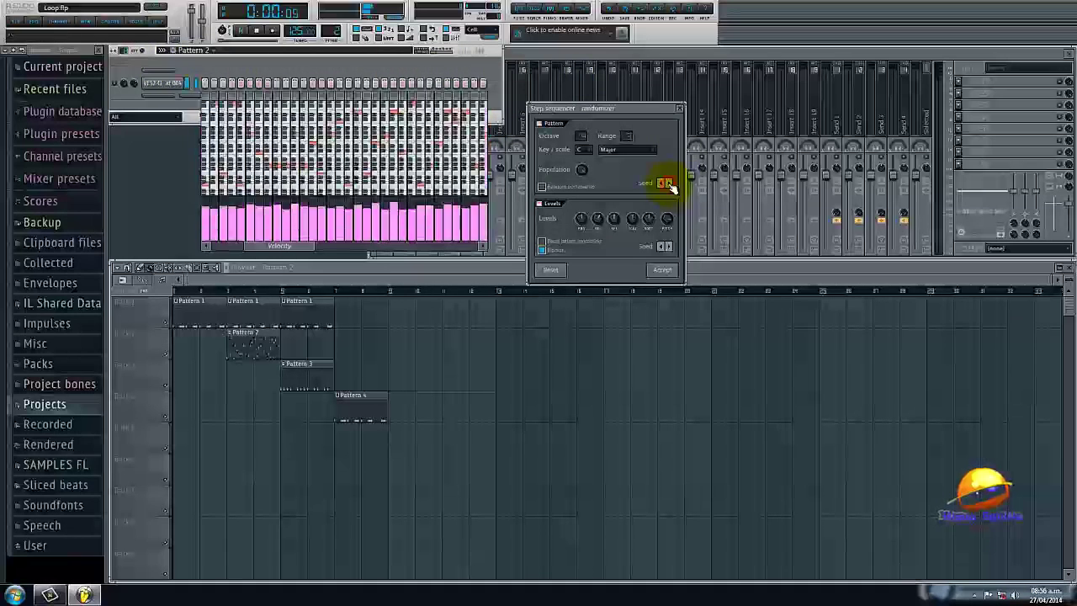
click(671, 184)
click(669, 183)
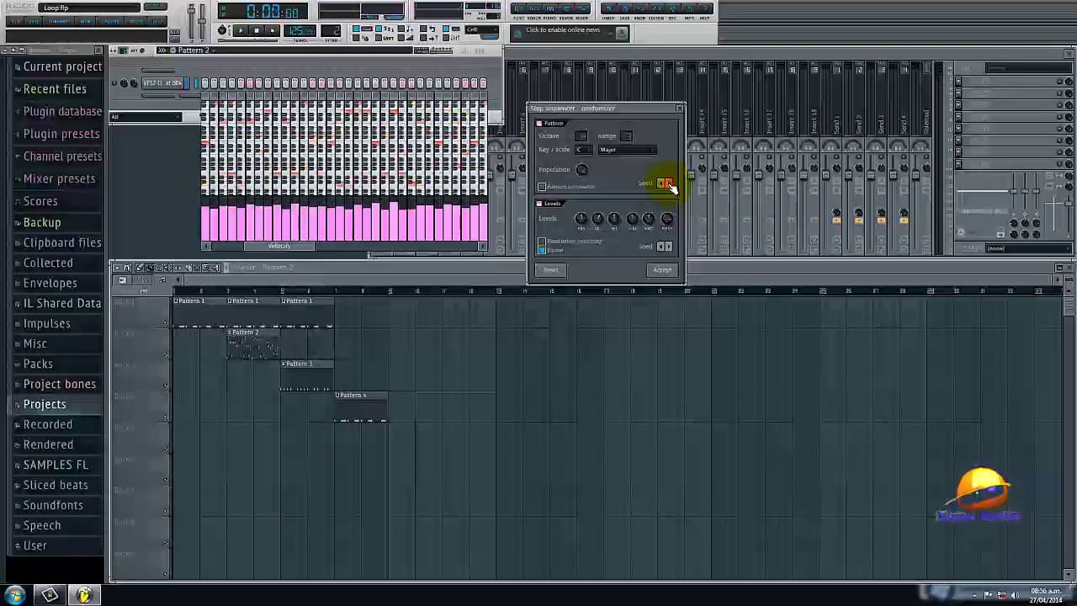
click(671, 183)
click(670, 183)
click(671, 183)
click(671, 184)
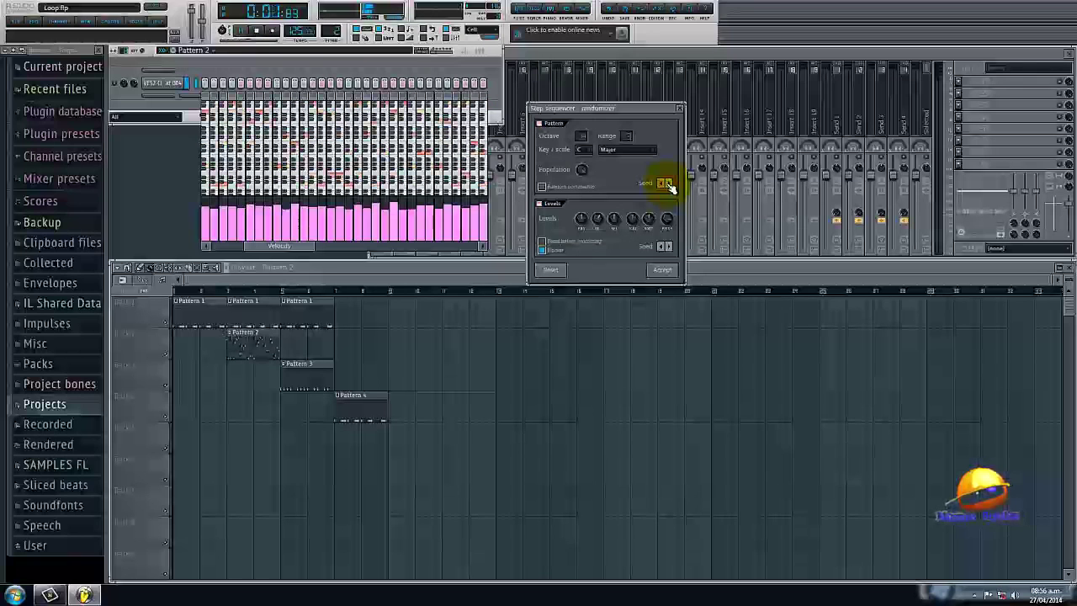
click(671, 183)
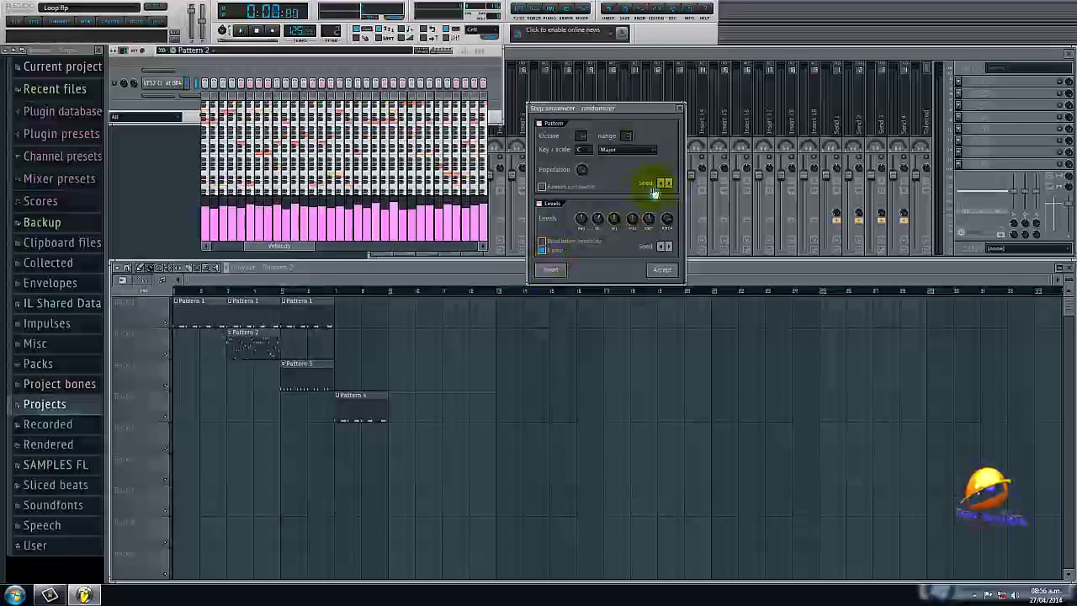
click(670, 184)
click(670, 184)
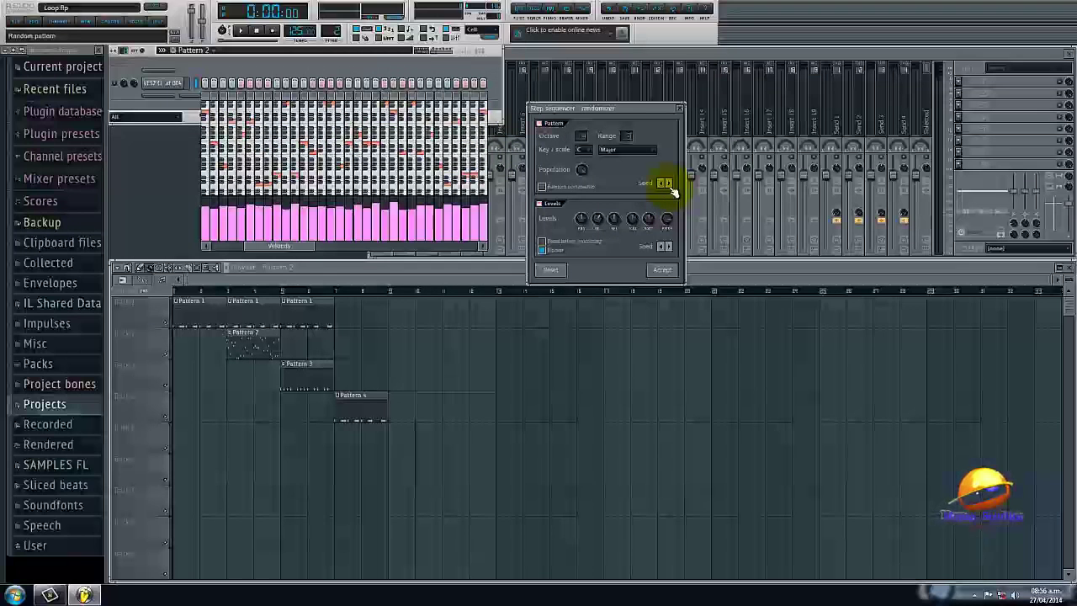
key(space)
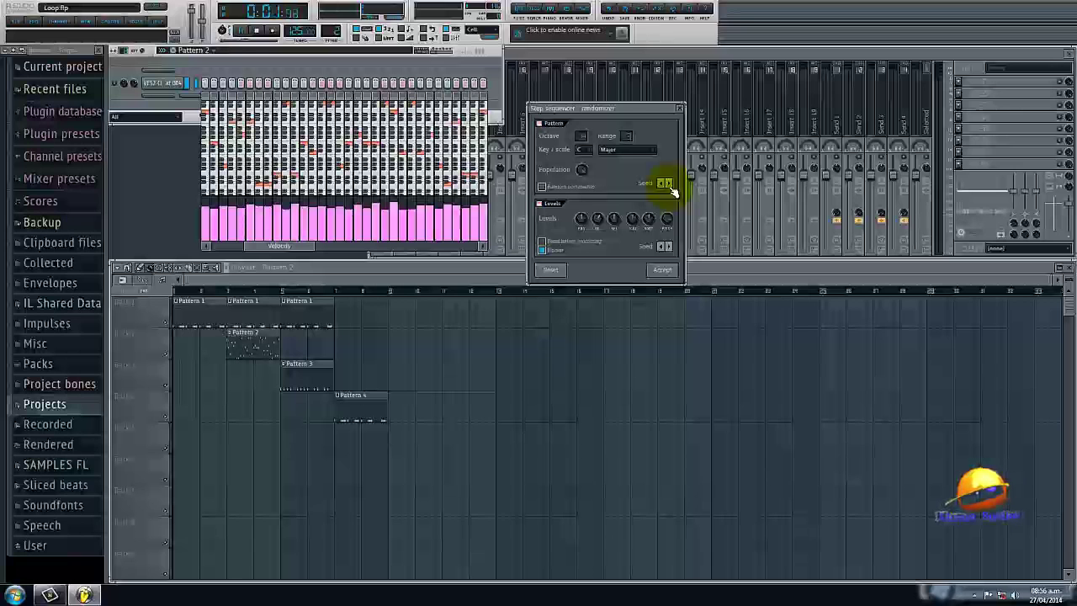
click(664, 270)
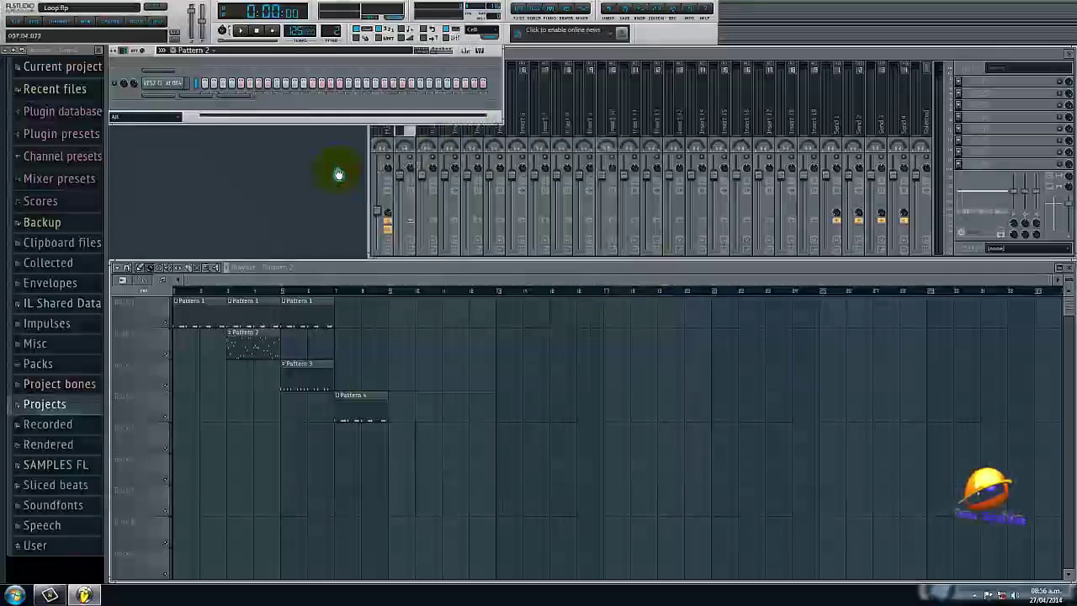
Play Pattern 3, open the randomizer for its closed hi-hat channel, and cycle the Pattern seed to randomize its notes.
key(KP_Add)
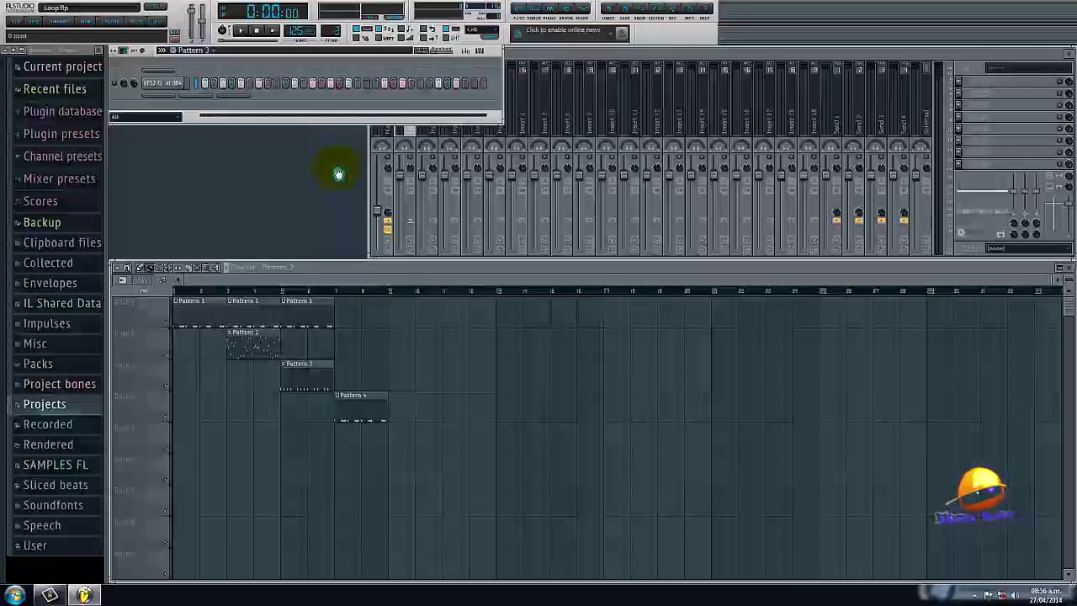
click(239, 30)
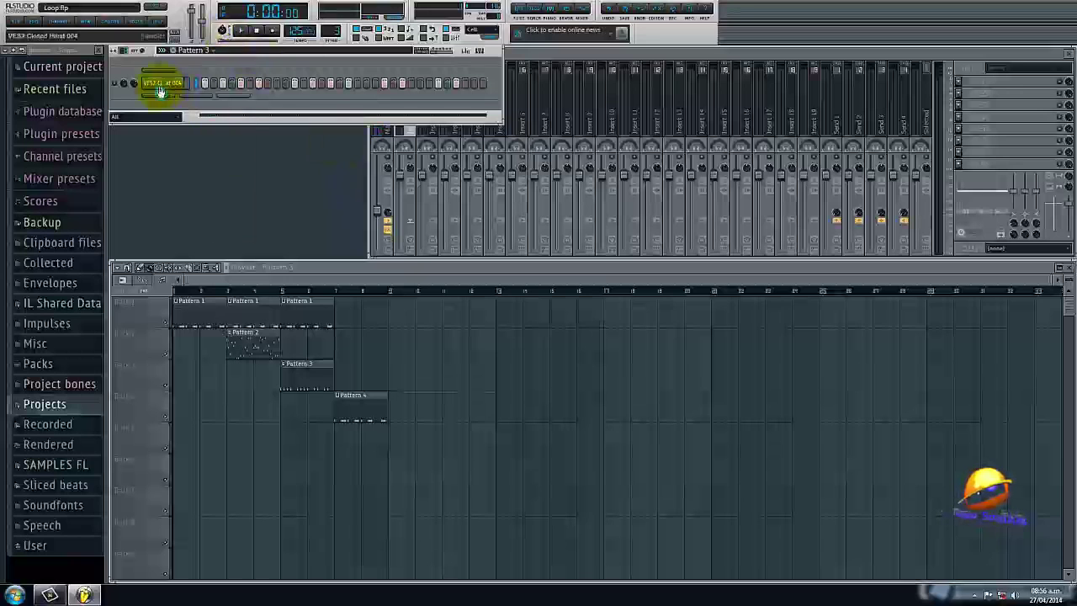
right_click(160, 91)
mouse_move(202, 148)
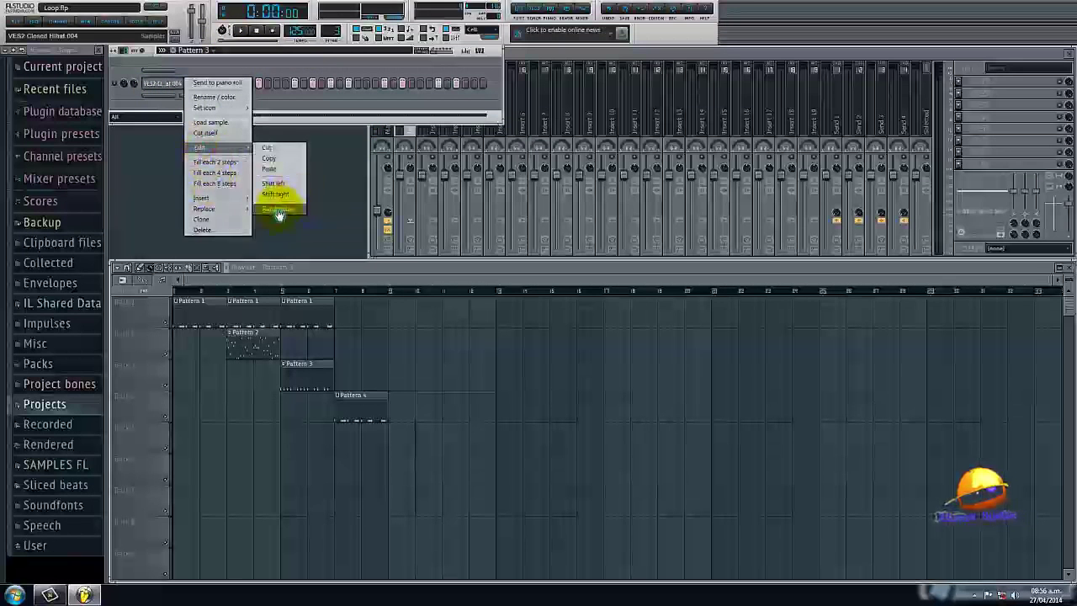
click(278, 209)
click(665, 184)
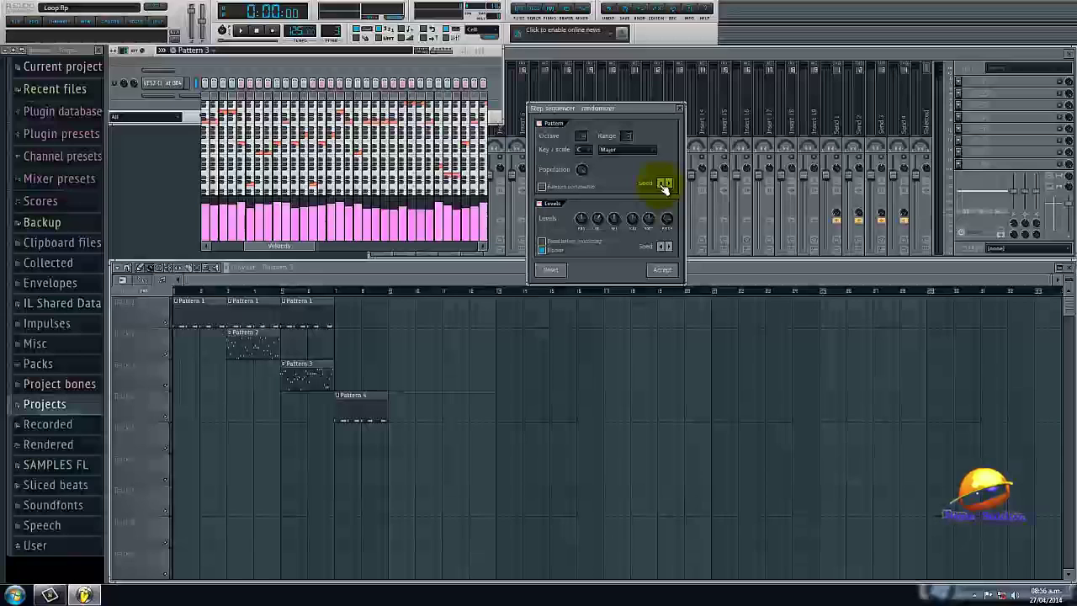
click(664, 184)
click(665, 184)
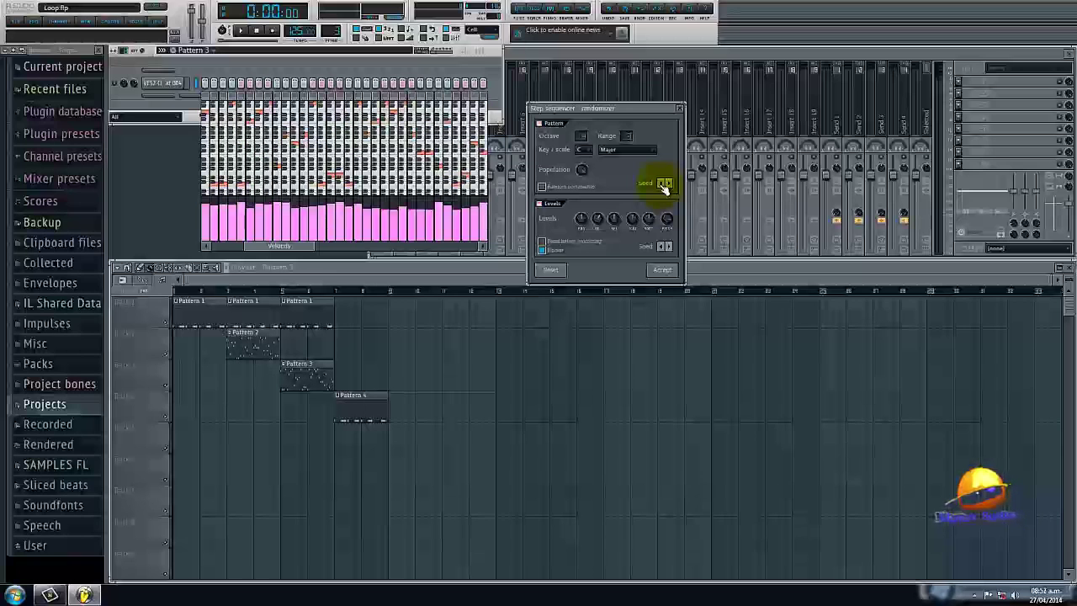
click(664, 183)
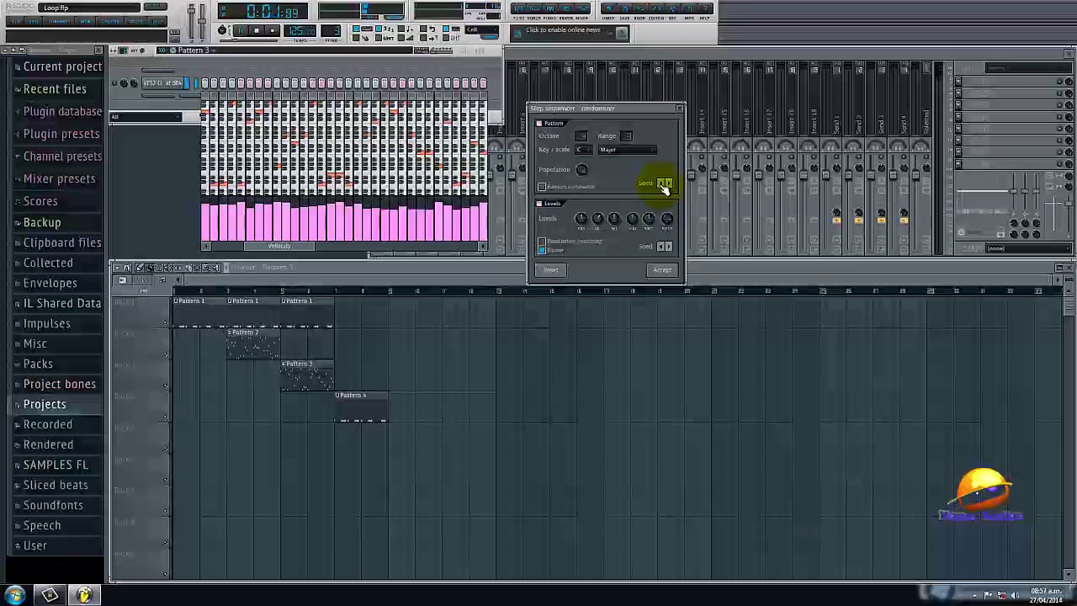
Cycle the Levels seed for Pattern 3's closed hi-hat velocities, stop playback, and accept the randomization.
click(665, 248)
click(664, 247)
click(665, 247)
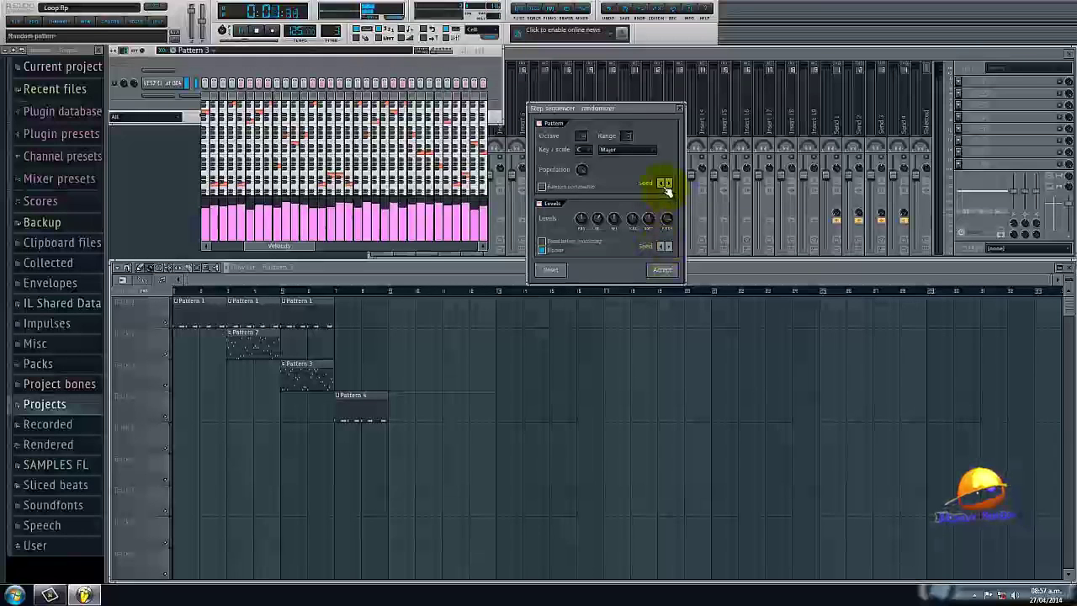
key(space)
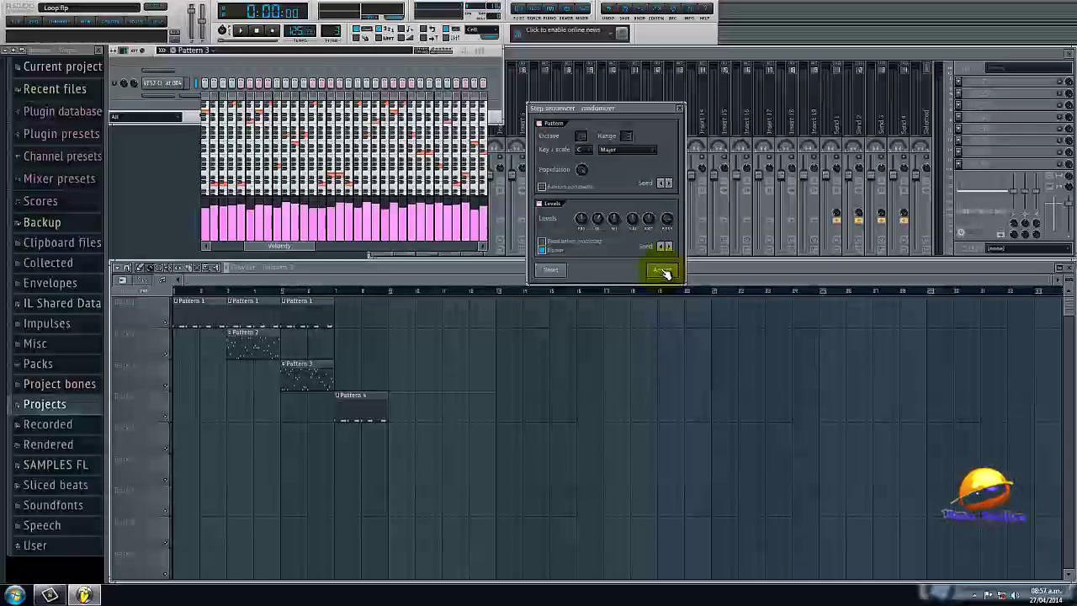
click(663, 271)
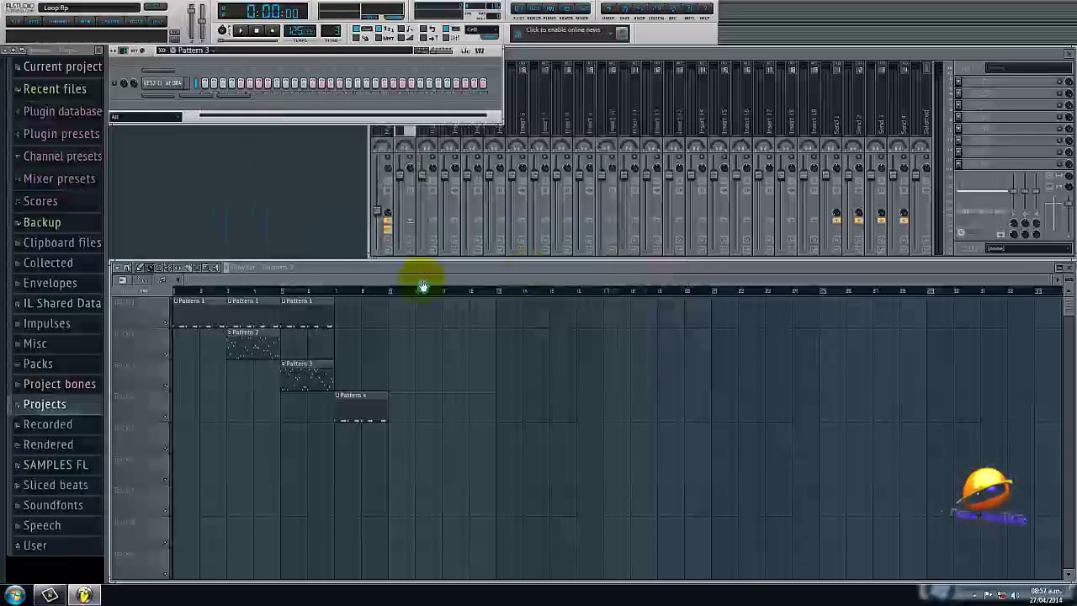
Play the playlist arrangement from just before bar 3 and stop it.
click(213, 290)
key(space)
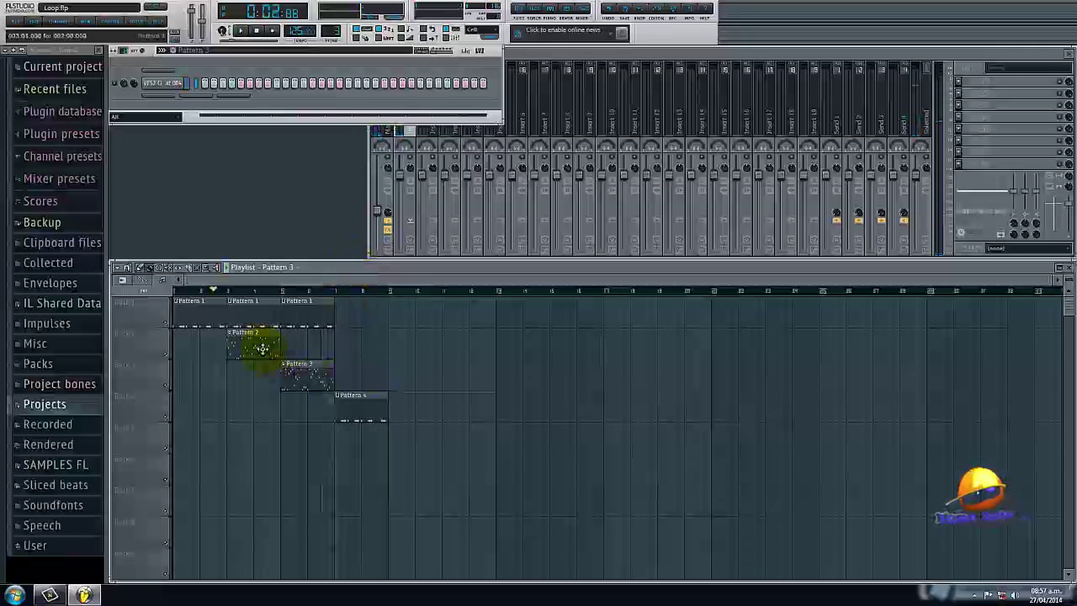
Add one-bar clips of Pattern 2 at bar 7 and Pattern 3 at bar 8, and play from just before bar 7.
click(344, 336)
drag(387, 339, 372, 339)
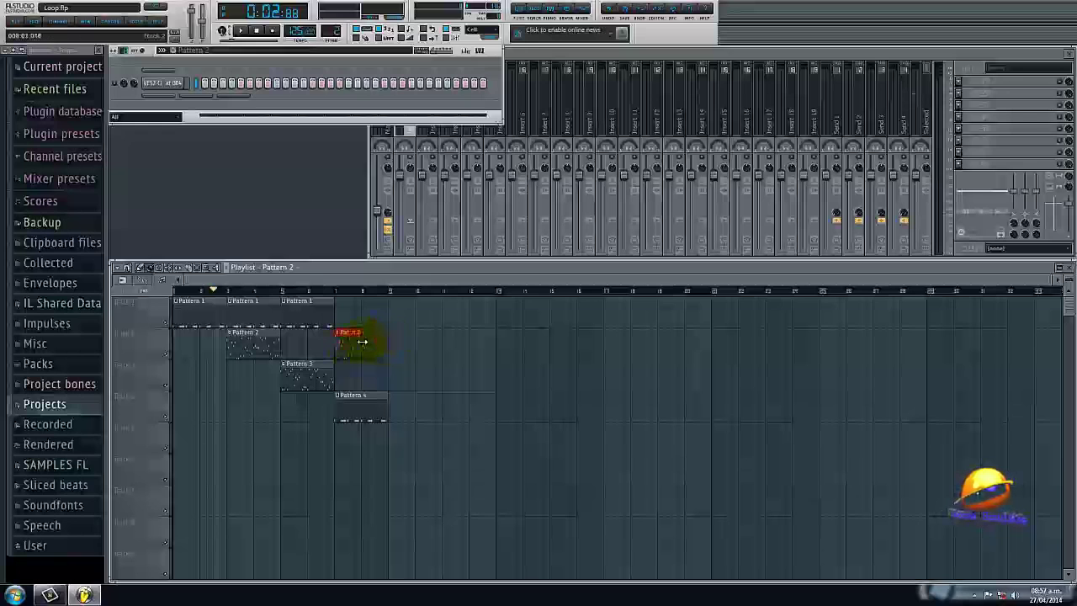
click(311, 367)
click(306, 372)
click(372, 367)
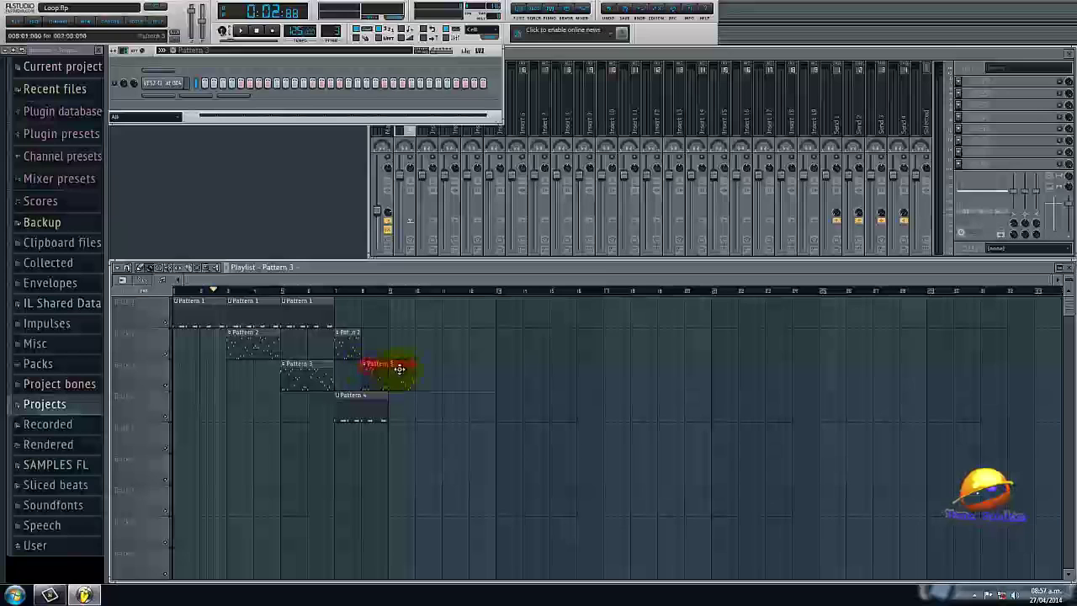
drag(414, 368, 371, 372)
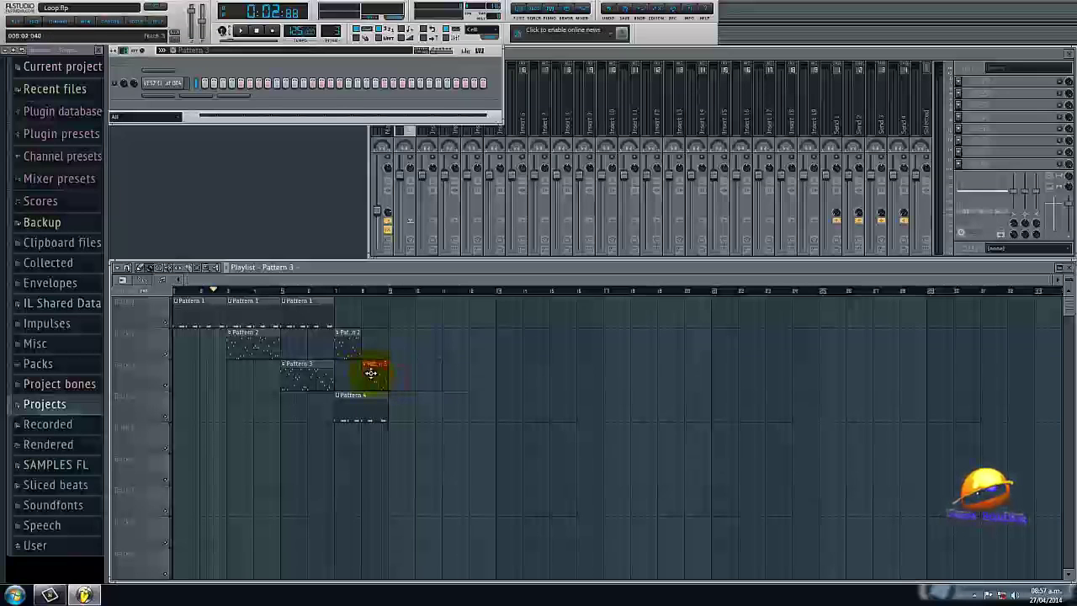
click(329, 292)
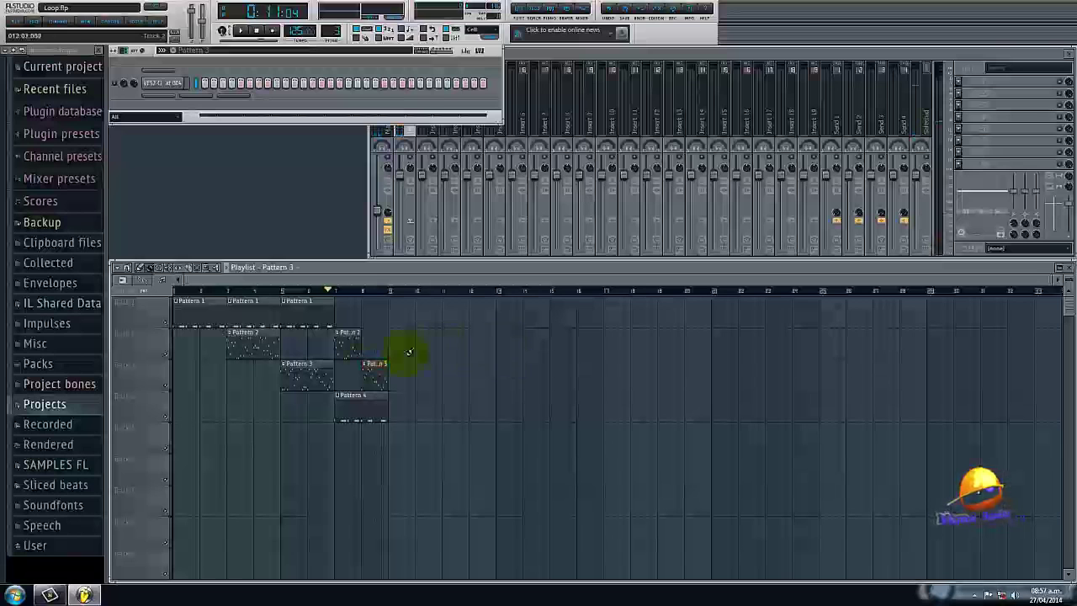
Switch to Pattern 4 and show the velocity graph for its first channel, the VEC3 Breakdrums drum sample.
key(KP_Add)
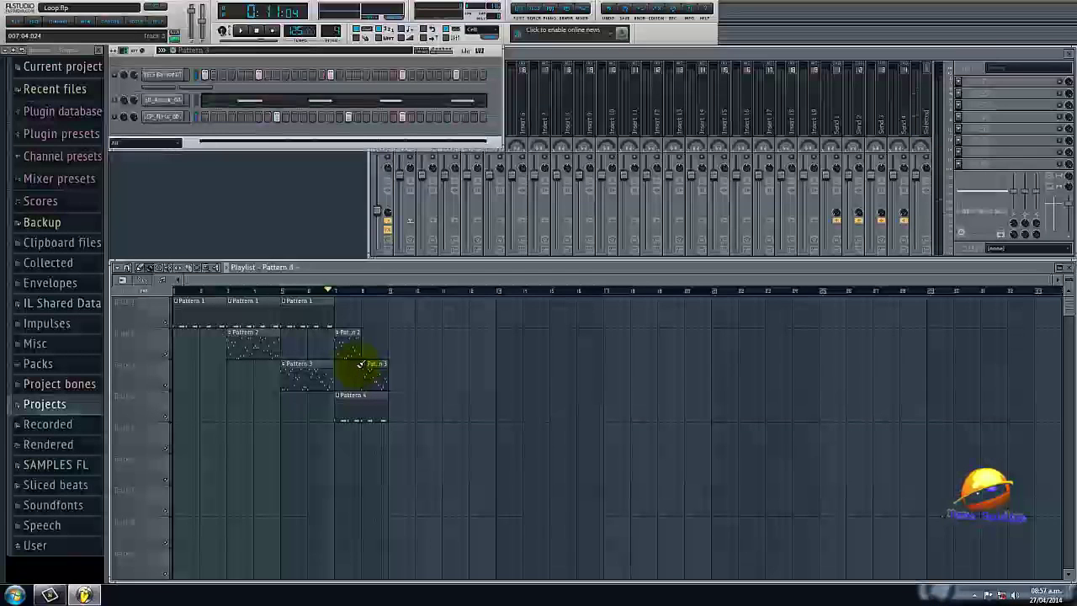
click(187, 101)
click(172, 98)
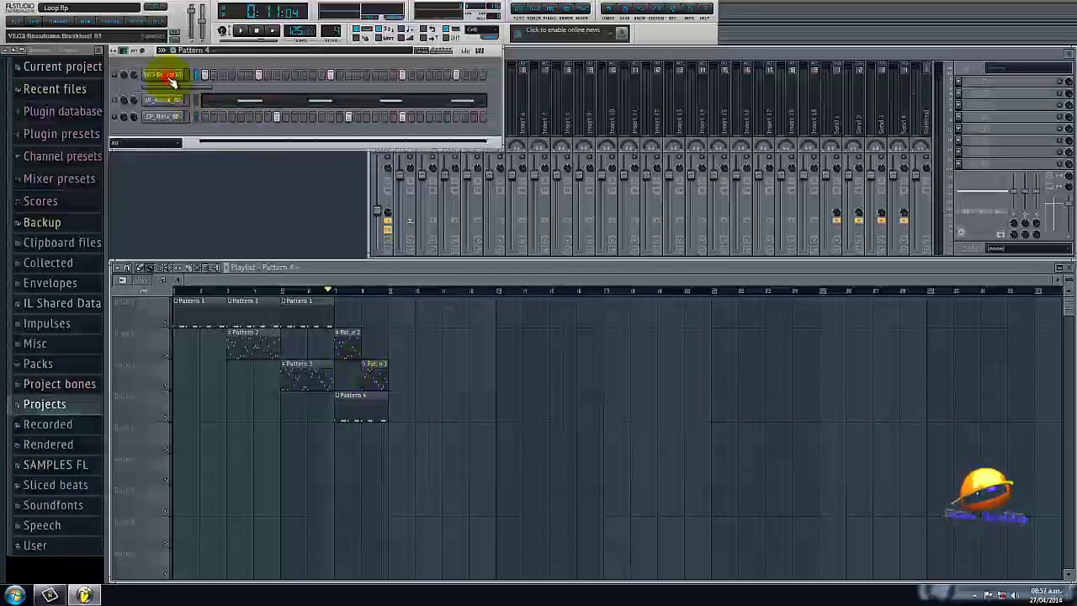
click(470, 53)
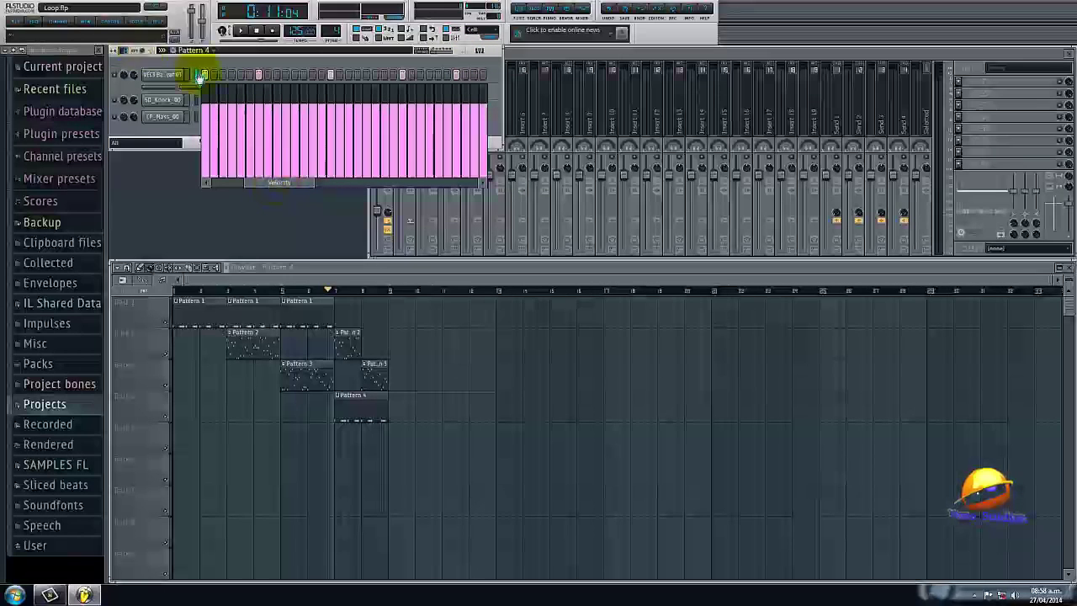
In Pattern 4, raise the first bass drum hit's velocity slightly and lower the velocities on steps 7, 15, 23 and 29.
drag(207, 101, 207, 97)
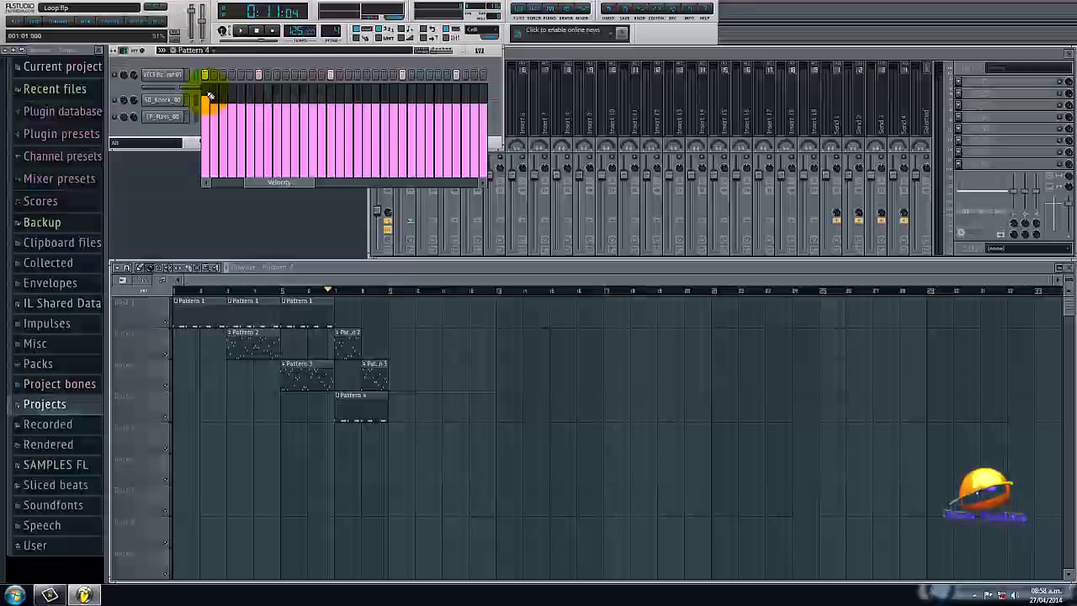
click(258, 114)
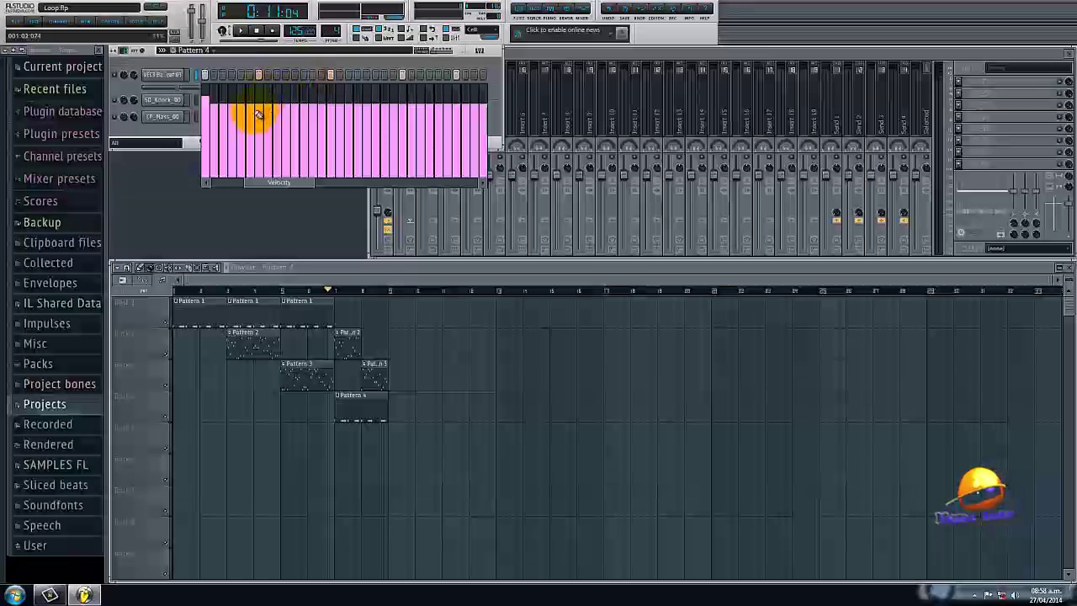
click(330, 109)
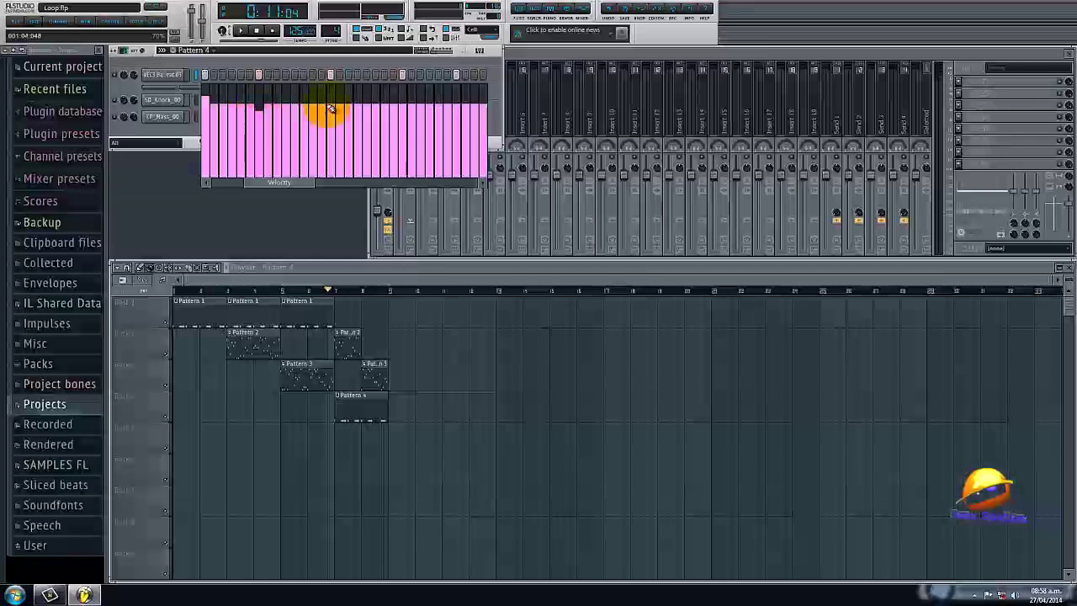
click(401, 114)
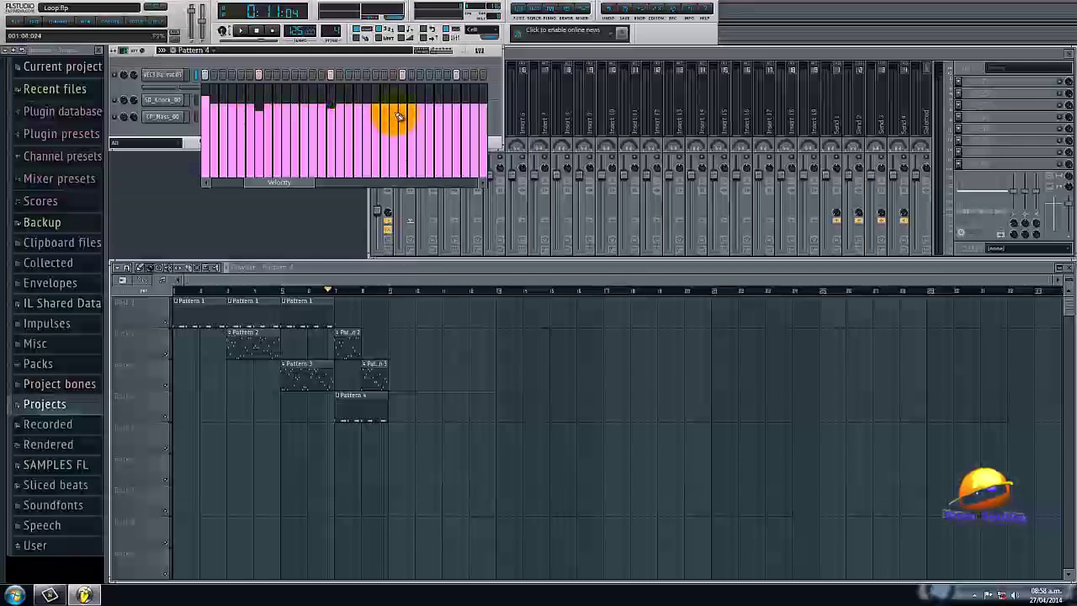
click(456, 114)
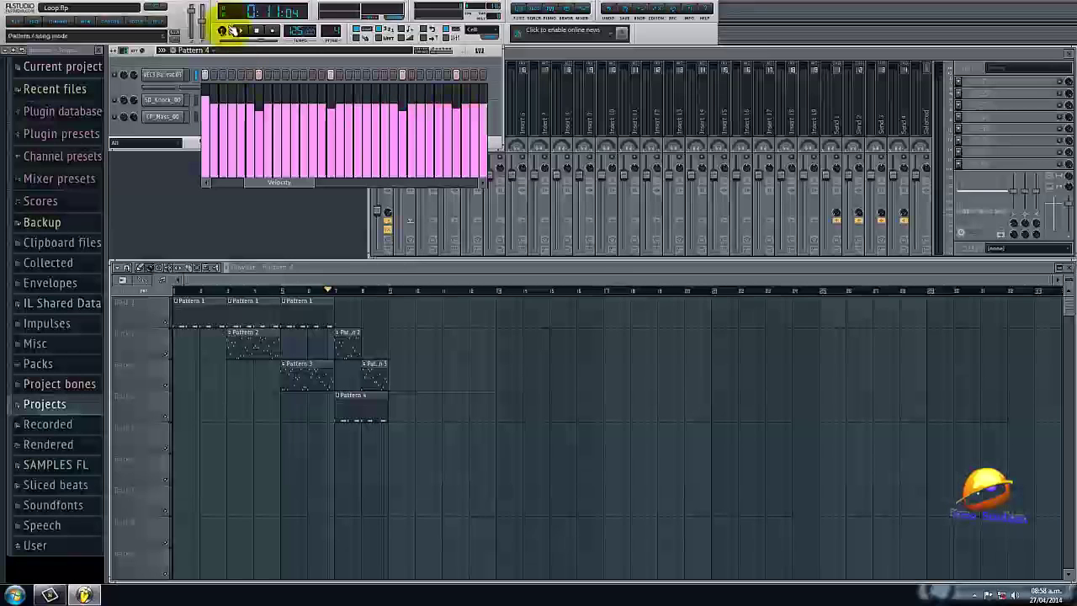
Play Pattern 4, stop it, and hide the bass drum's velocity graph.
key(space)
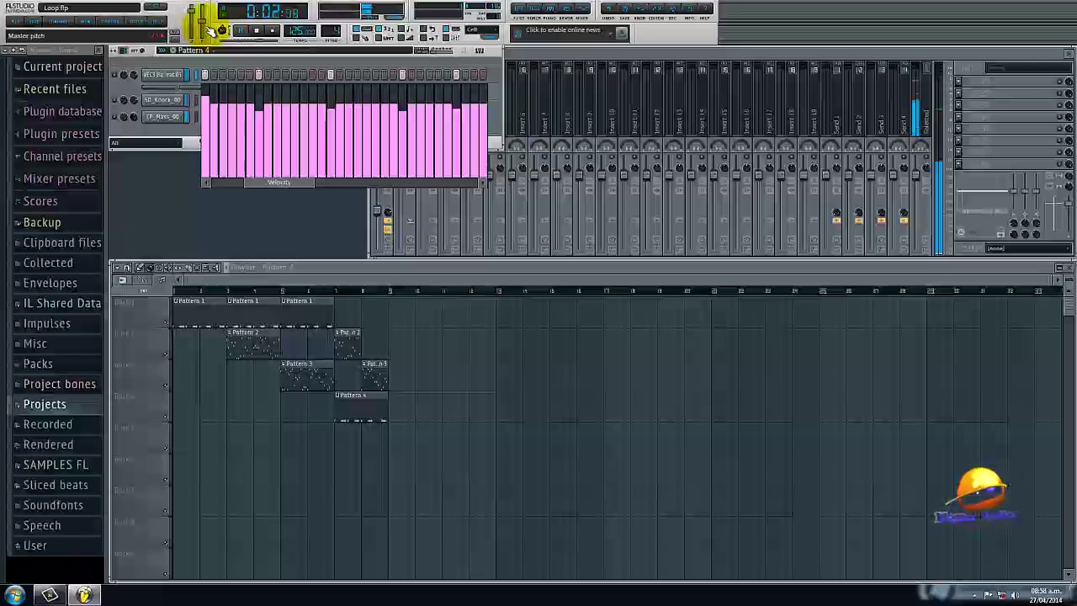
key(space)
click(279, 145)
click(468, 52)
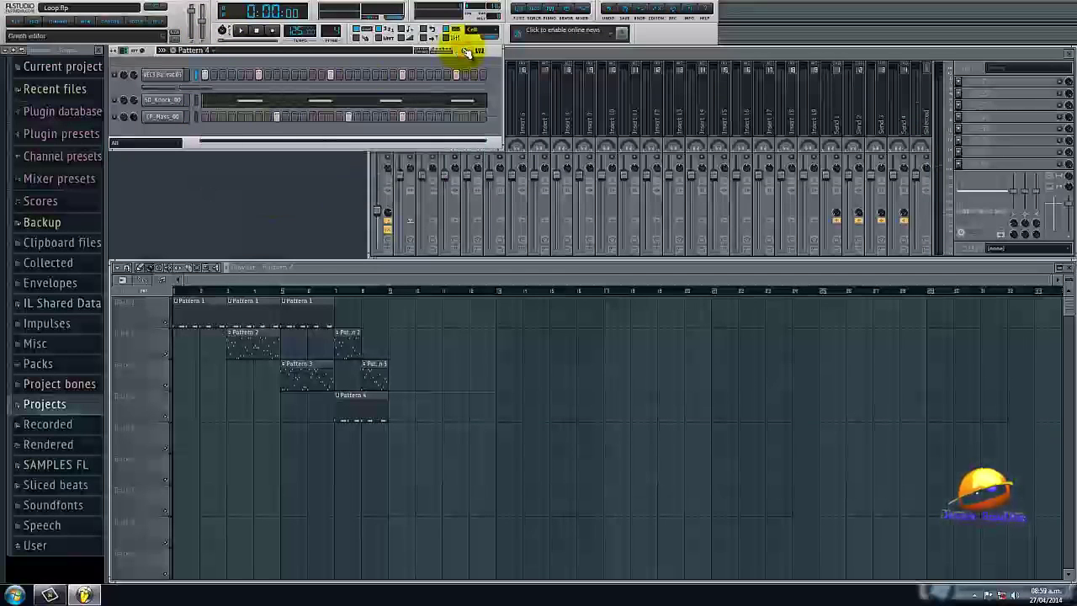
Select the SD_Knock_00 snare channel and open its channel settings.
click(158, 100)
click(162, 102)
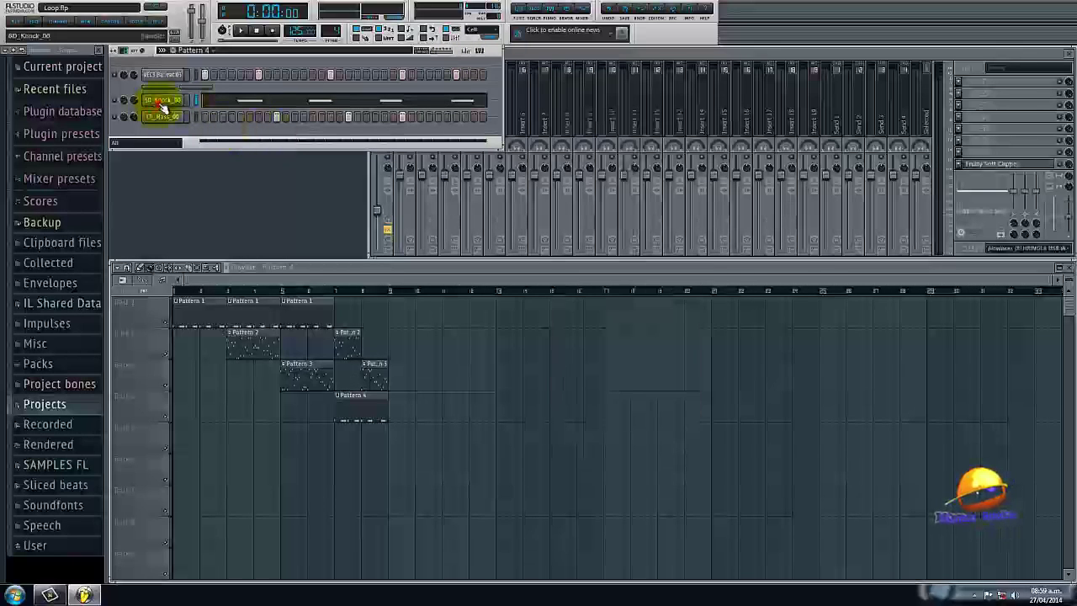
click(162, 103)
click(167, 101)
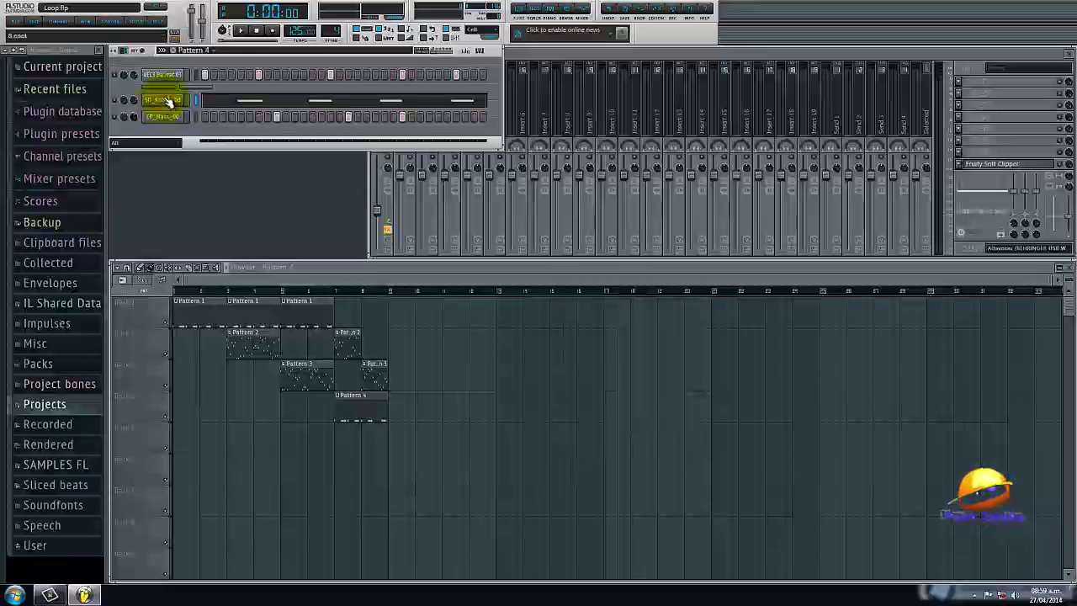
click(168, 100)
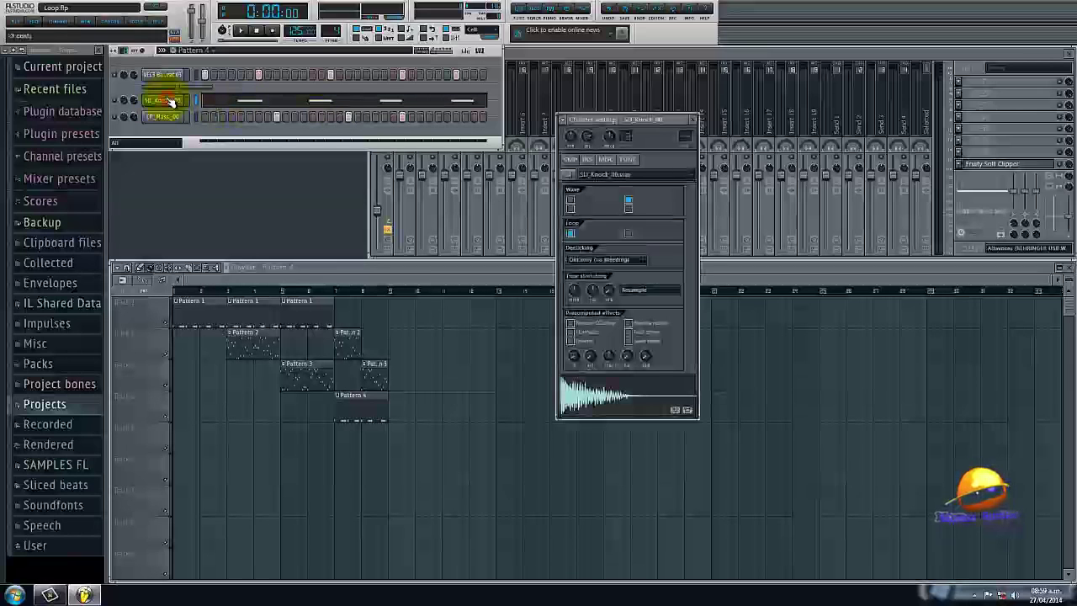
Show the velocity graph for Pattern 4's CP_Mass_00 clap and lower the hits on steps 9 and 17.
click(464, 50)
click(377, 212)
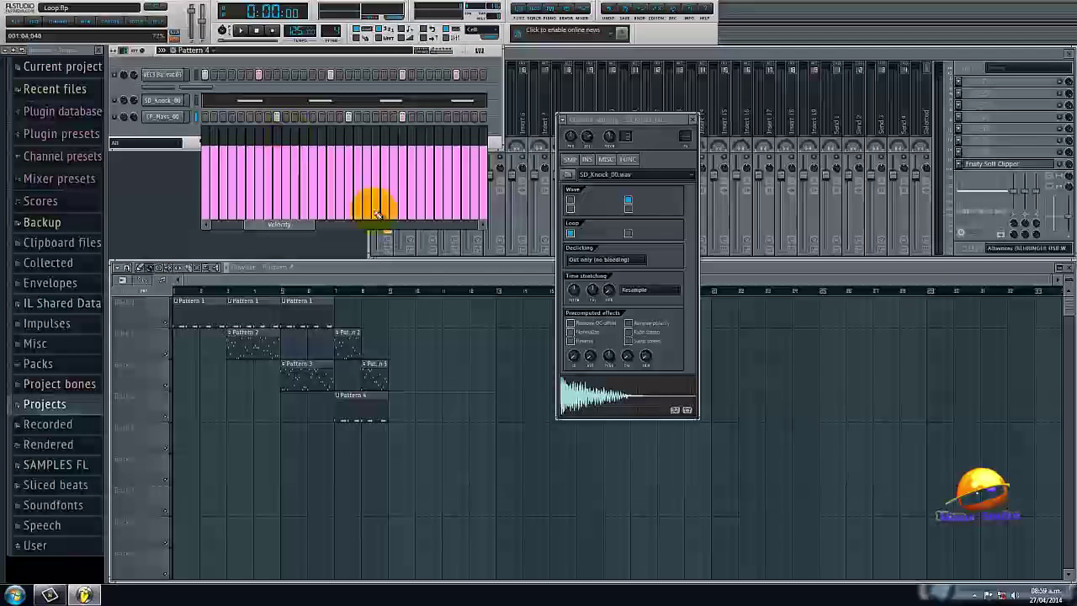
click(278, 154)
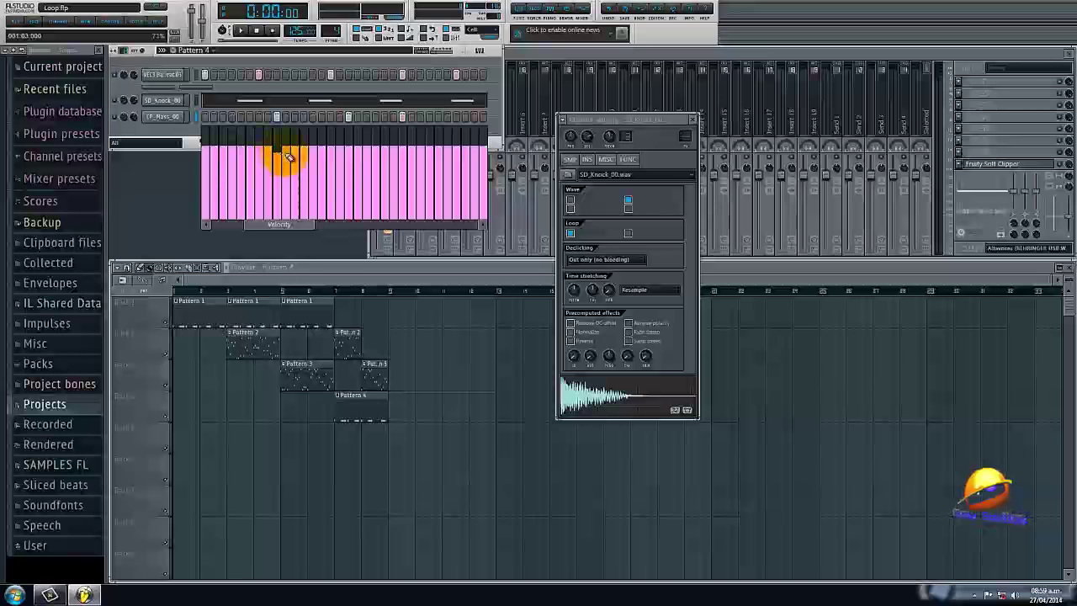
click(349, 157)
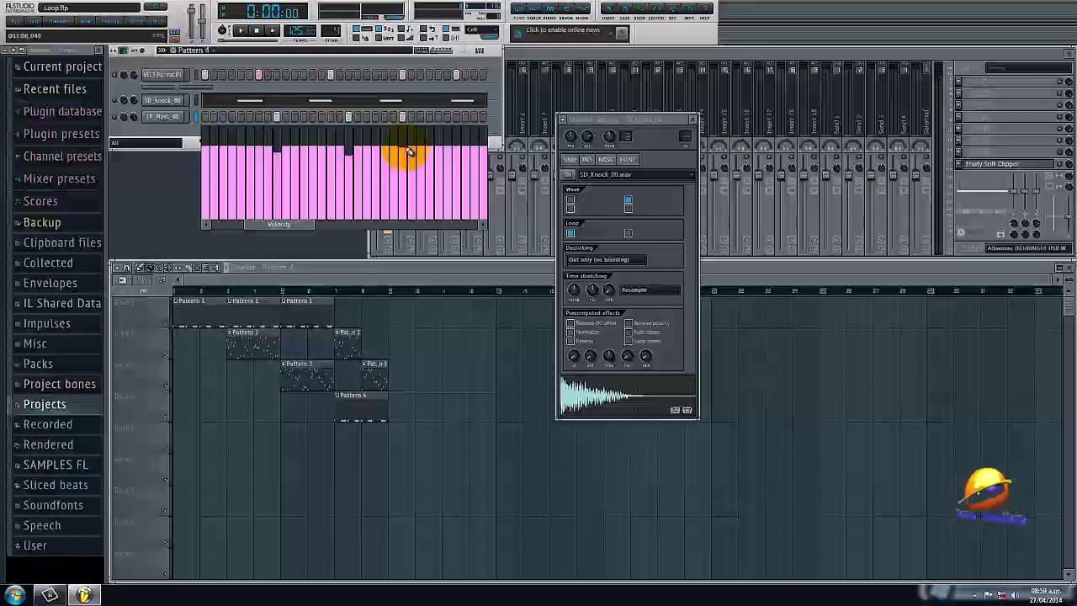
Switch the clap's graph to Fine pitch, adjust the hits on steps 17 and 23, and hide the graph.
drag(300, 220, 383, 223)
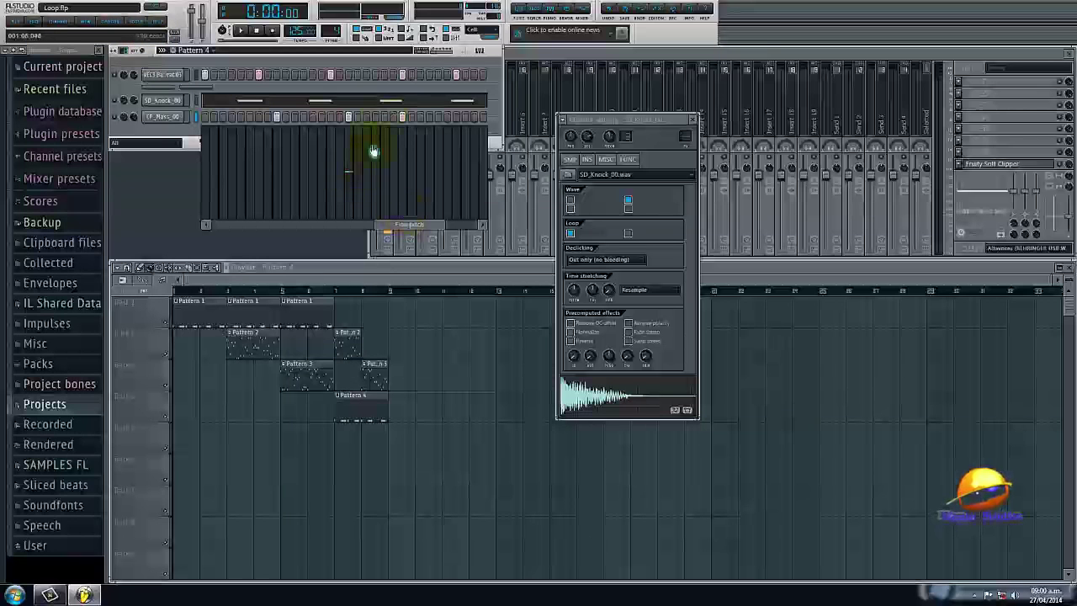
click(404, 176)
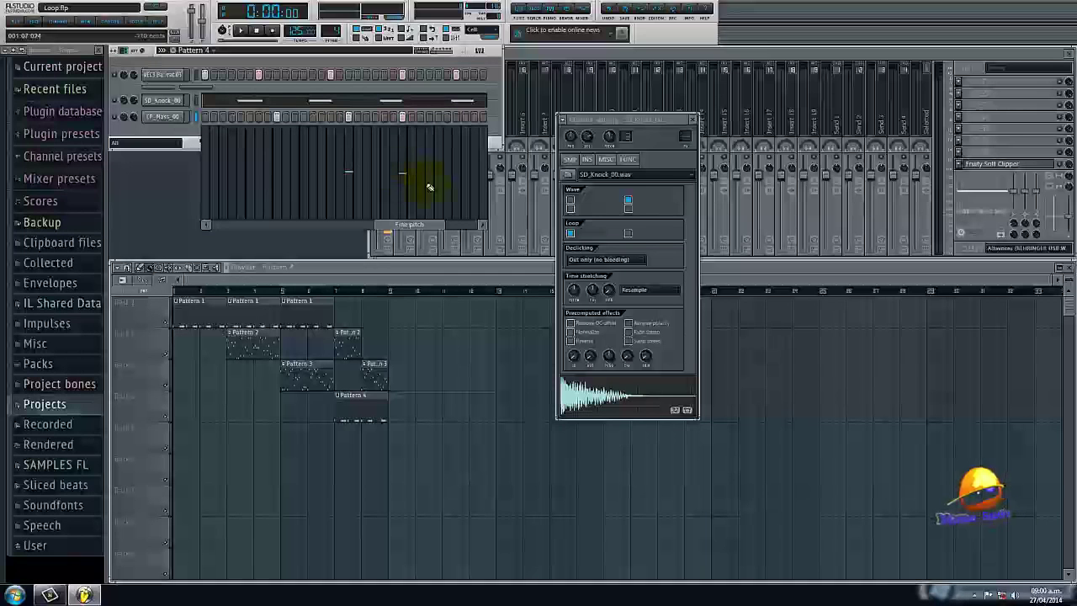
click(168, 100)
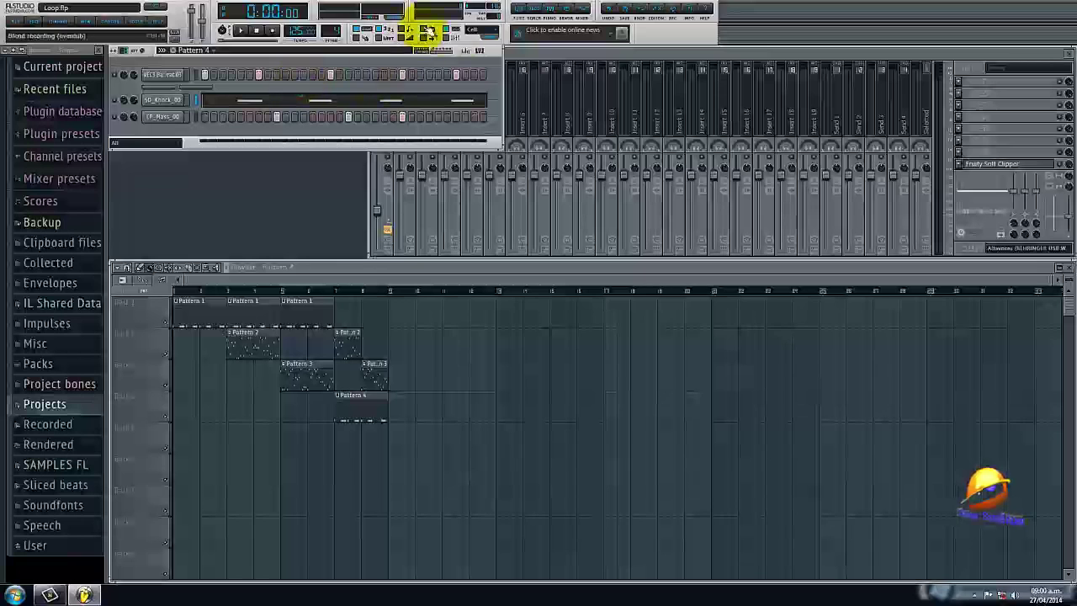
Play and stop Pattern 4, and open the channel settings of the CP_Mass_00 clap.
key(space)
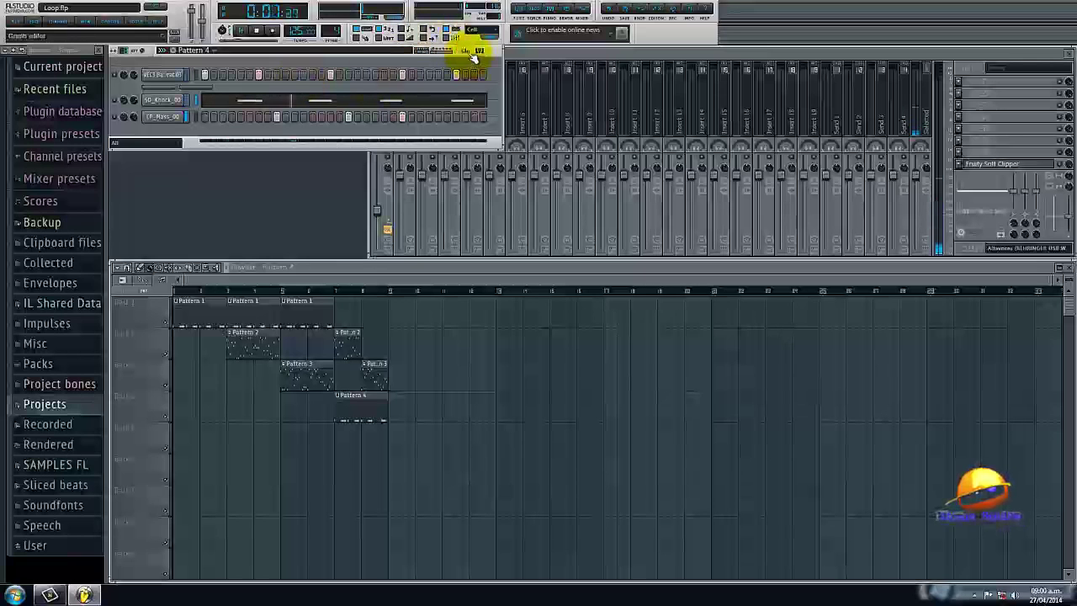
click(165, 103)
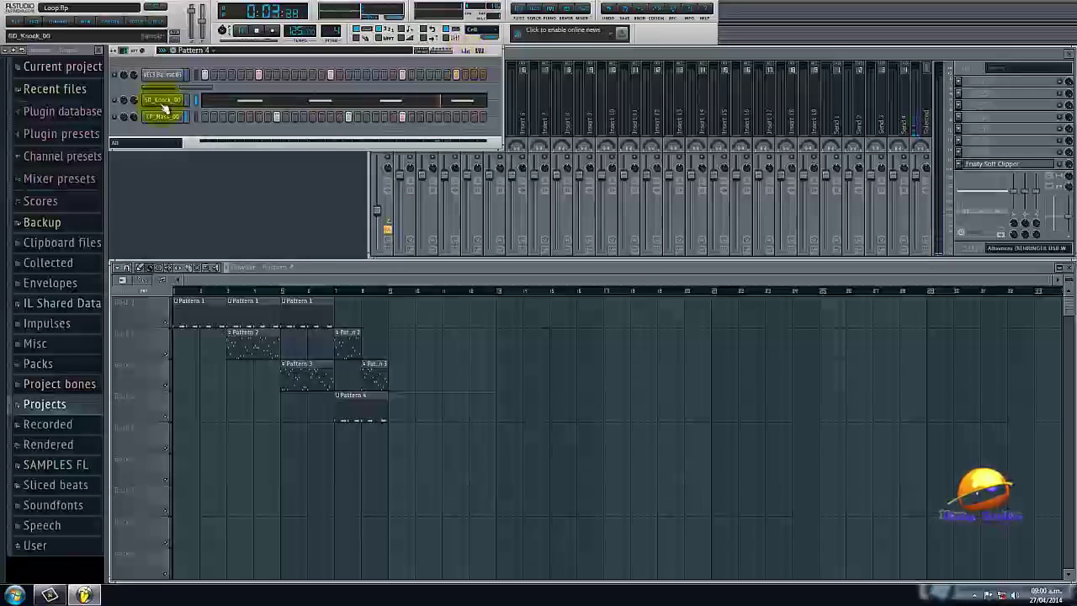
click(166, 102)
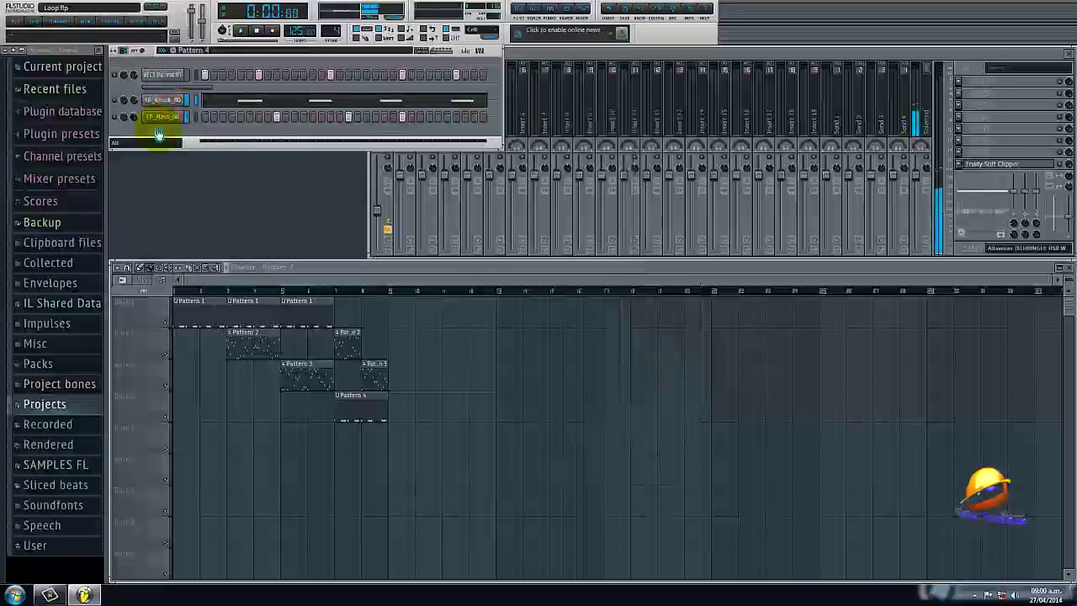
click(164, 118)
click(162, 118)
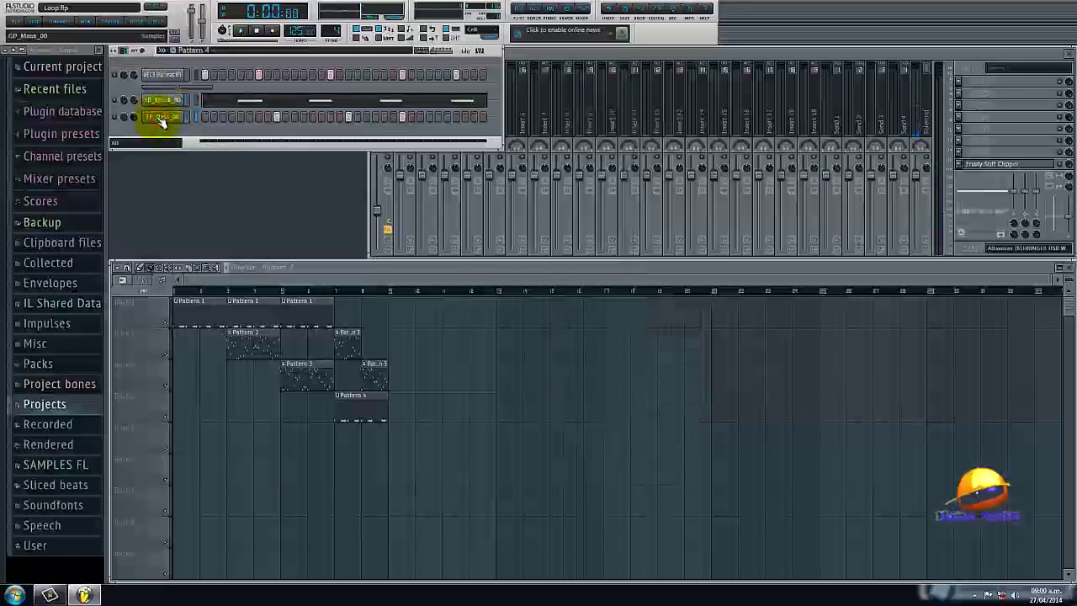
click(162, 118)
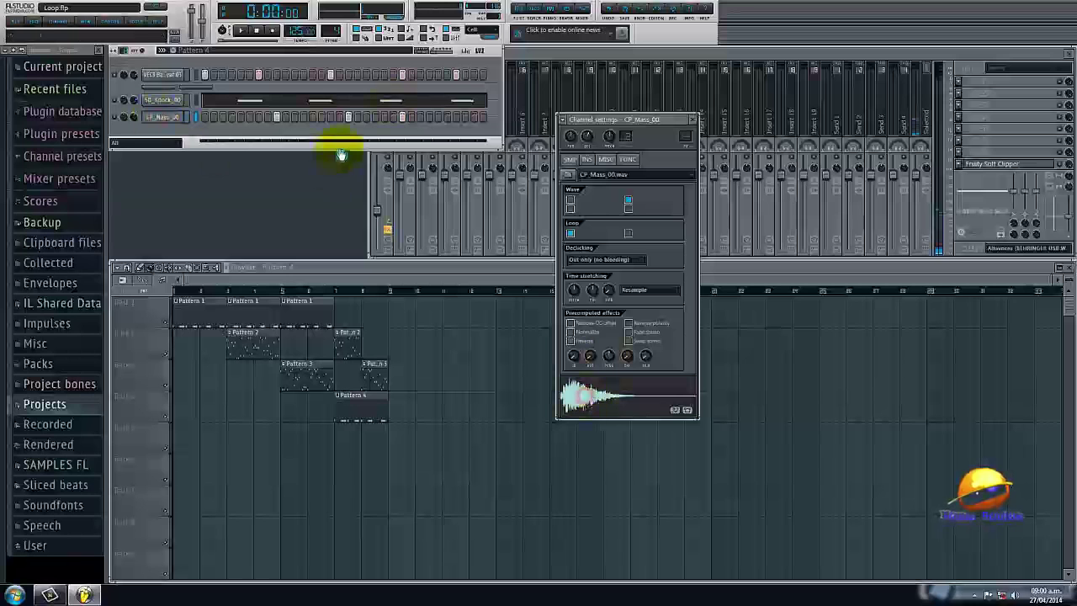
Check the clap's fine pitch graph, open the SD_Knock_00 snare's channel settings, and hide the graph editor.
click(469, 48)
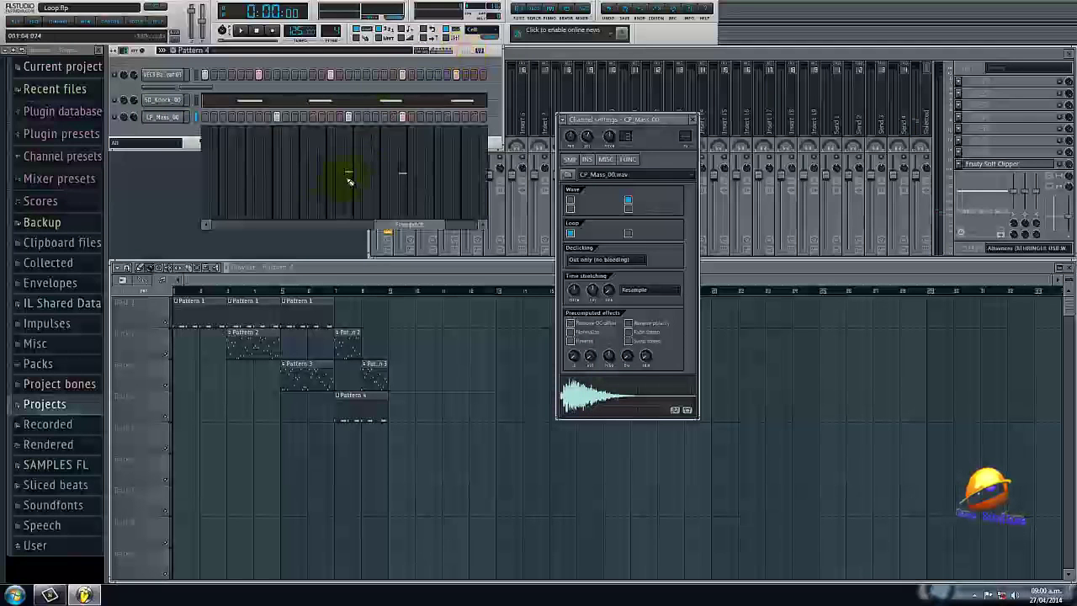
click(468, 47)
click(162, 100)
click(471, 50)
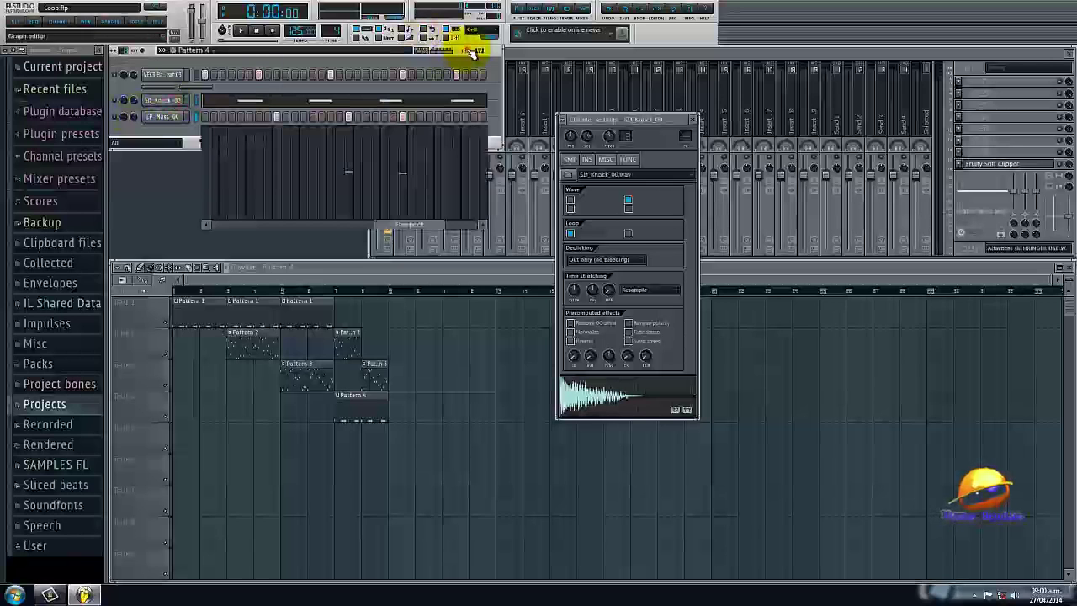
click(468, 48)
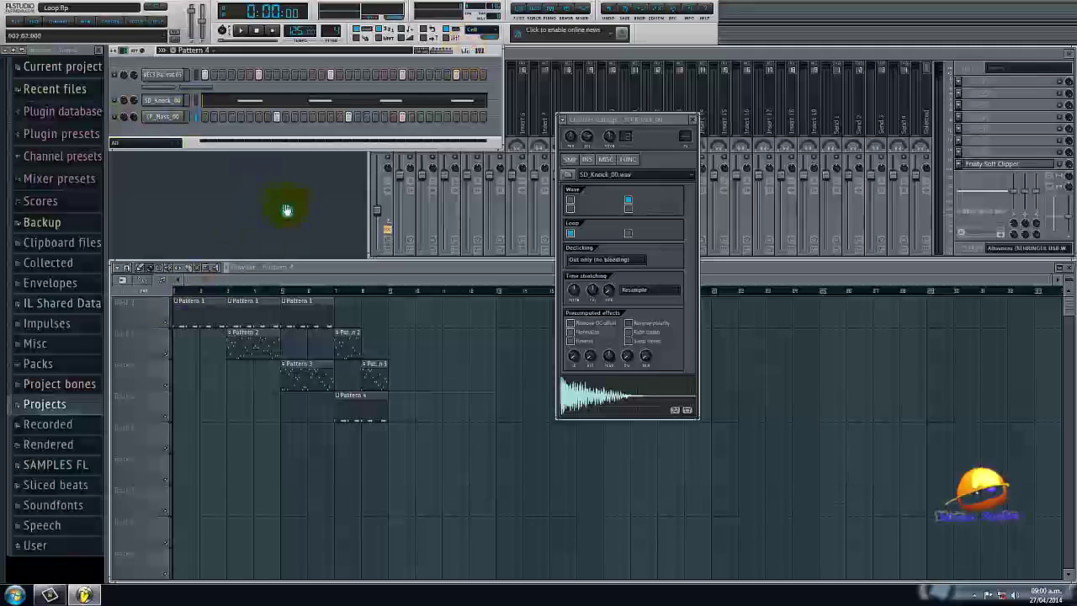
In Pattern 1, raise the bass drum velocities on steps 1 and 7 and lower those on steps 15, 23 and 29.
key(1)
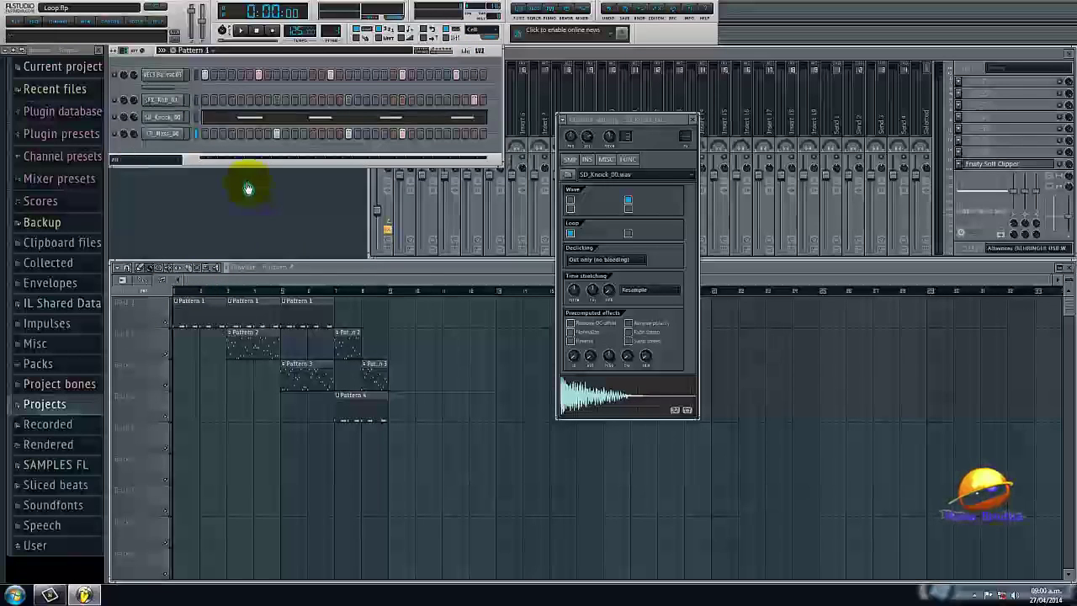
click(169, 75)
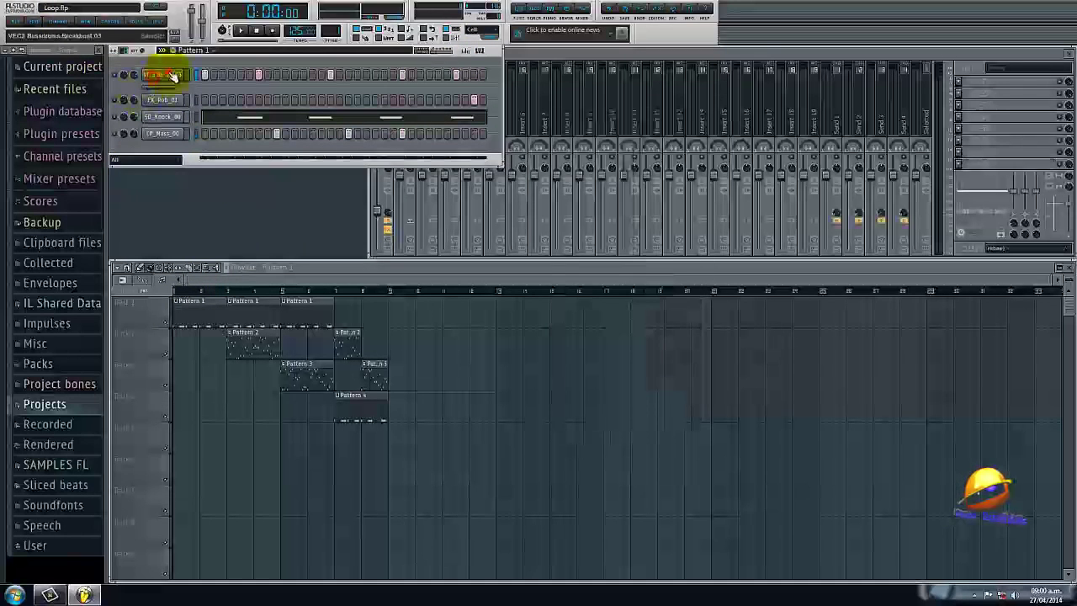
click(459, 52)
drag(422, 183, 286, 195)
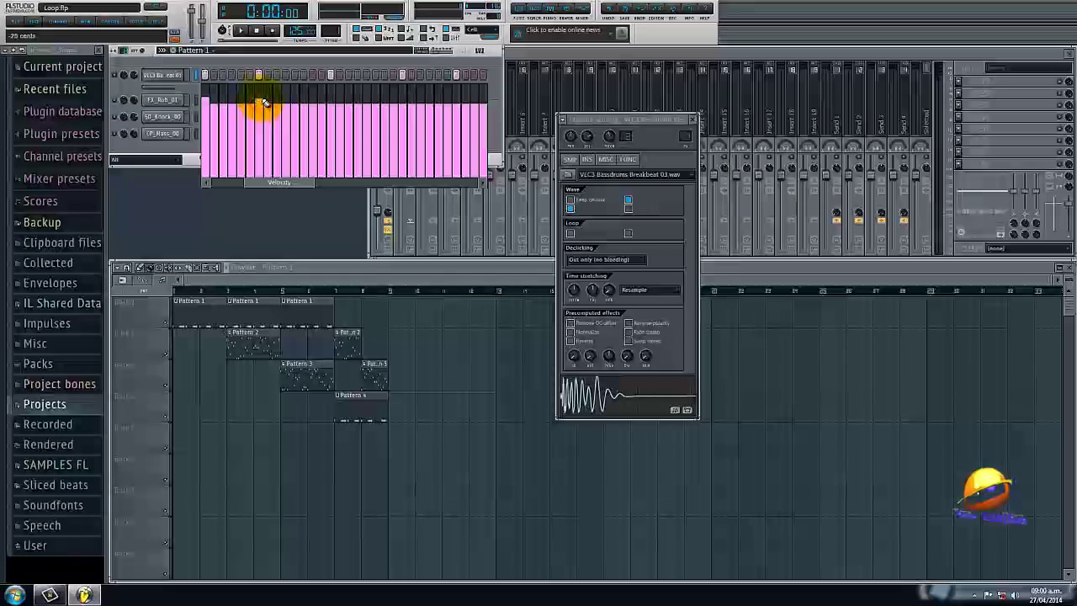
click(332, 117)
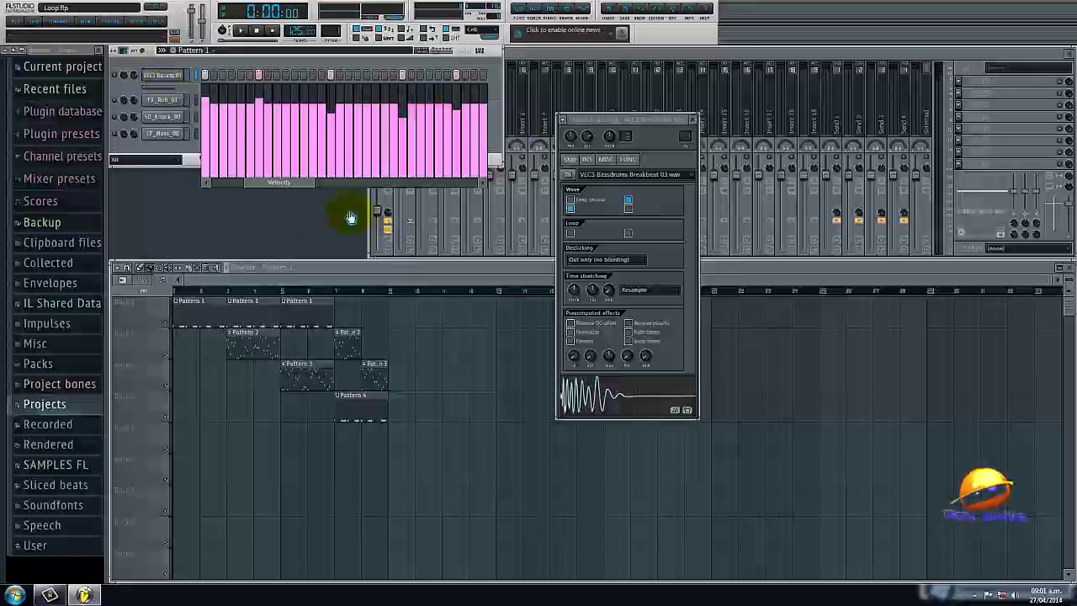
click(177, 77)
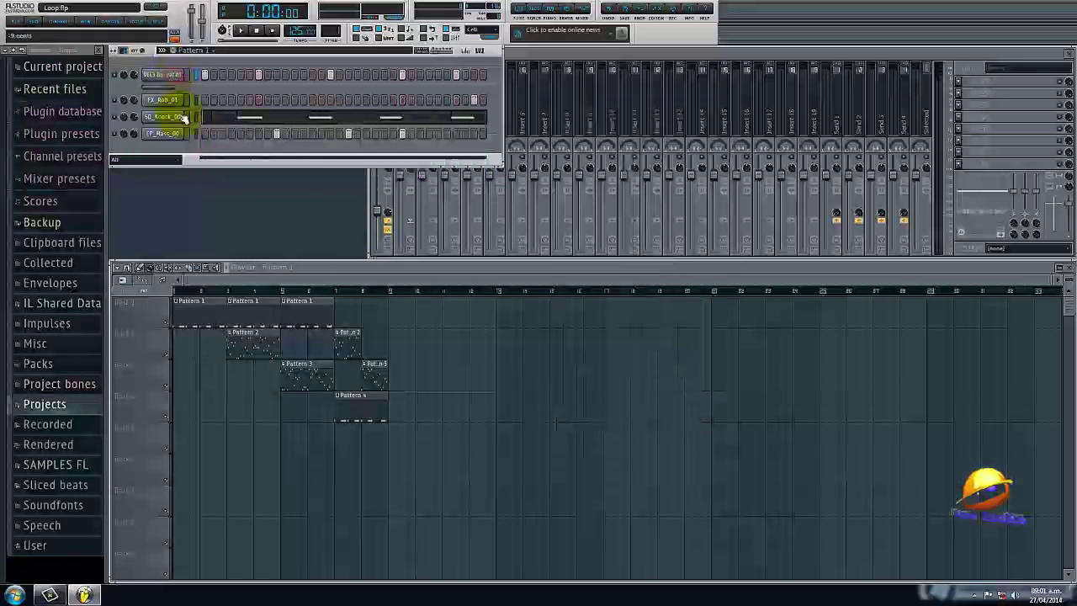
Lower the velocities of Pattern 1's CP_Mass_00 clap hits on steps 9 and 23.
click(172, 120)
click(155, 120)
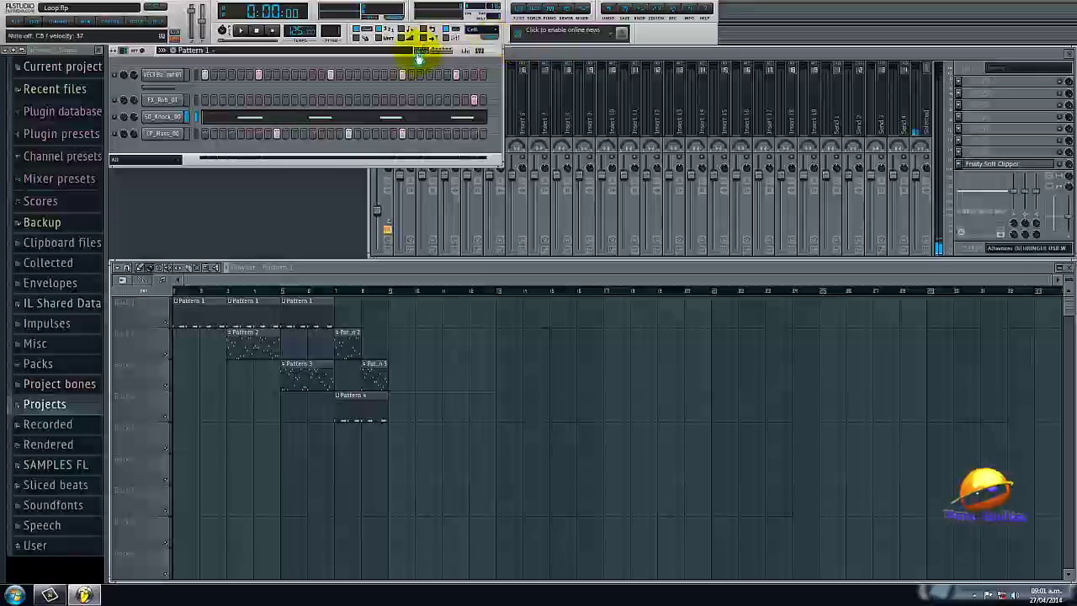
click(474, 51)
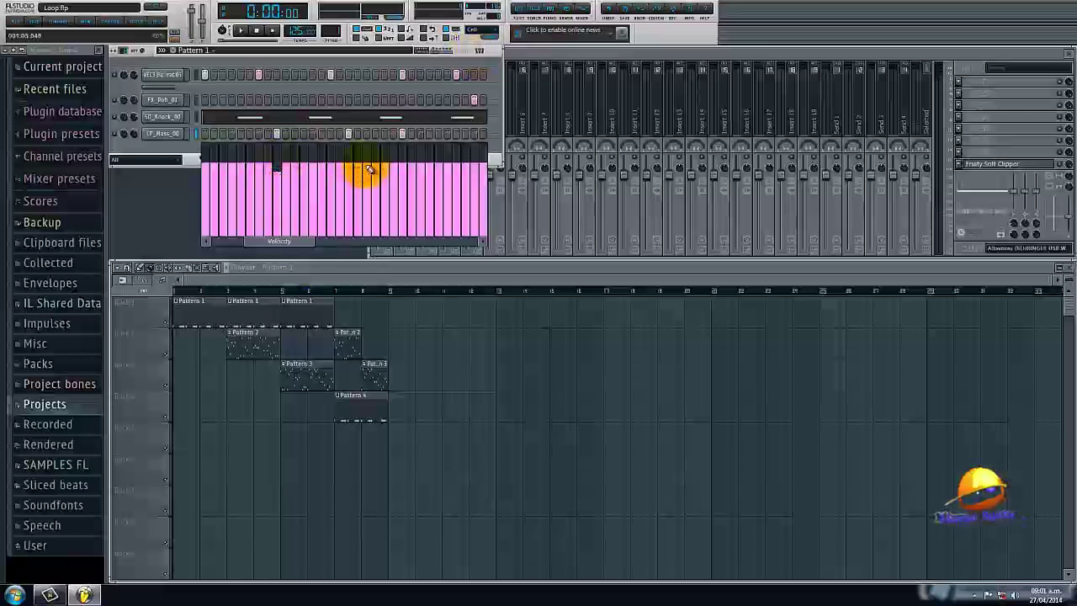
click(403, 174)
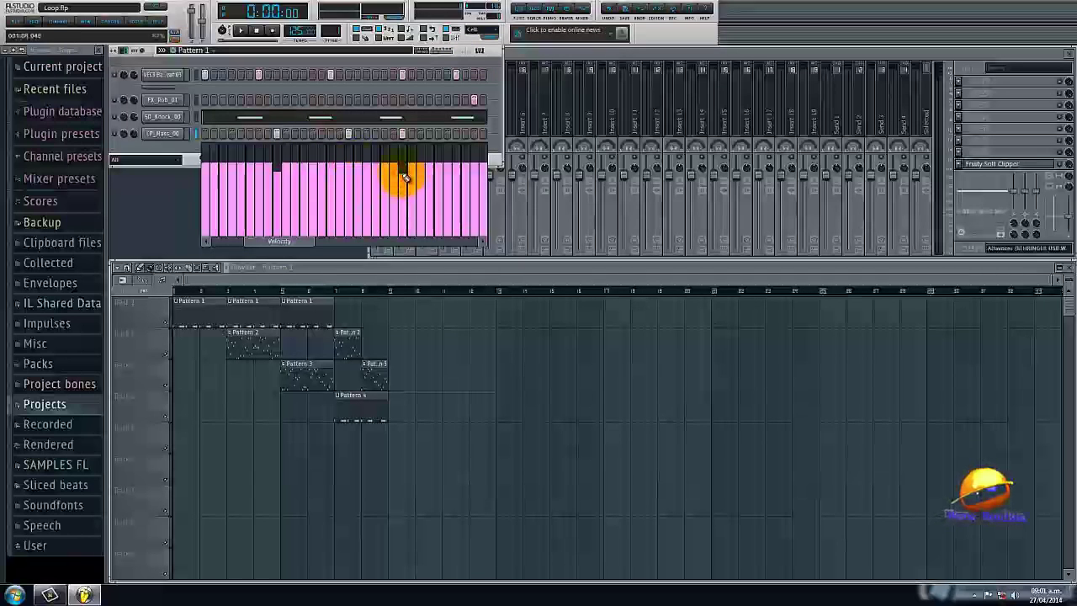
Switch the clap's graph to Fine pitch and adjust Pattern 1's hits on steps 9, 17 and 23.
drag(294, 242, 422, 246)
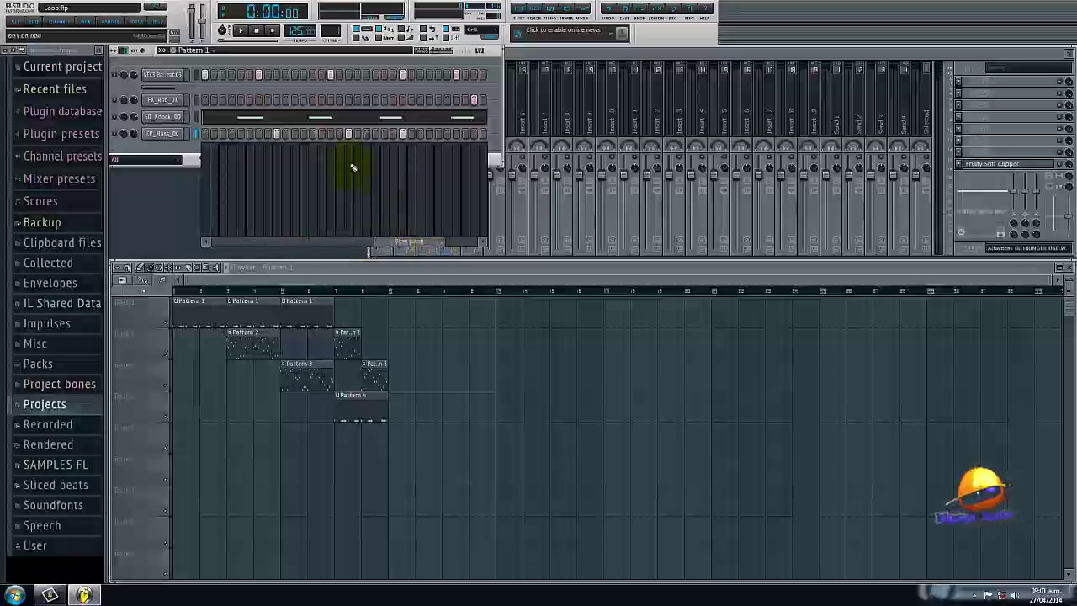
click(350, 192)
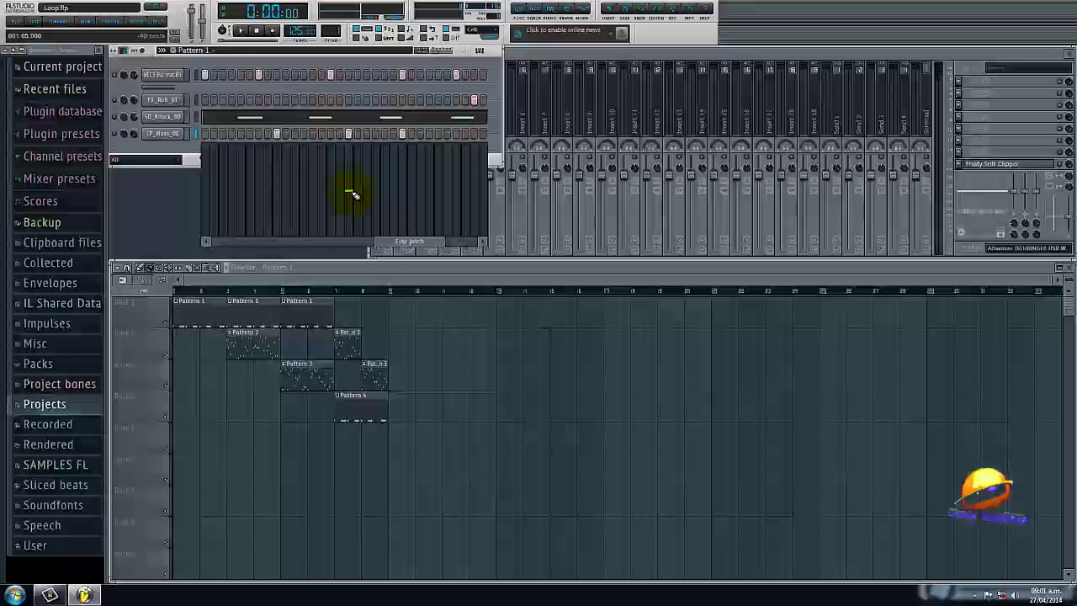
click(277, 190)
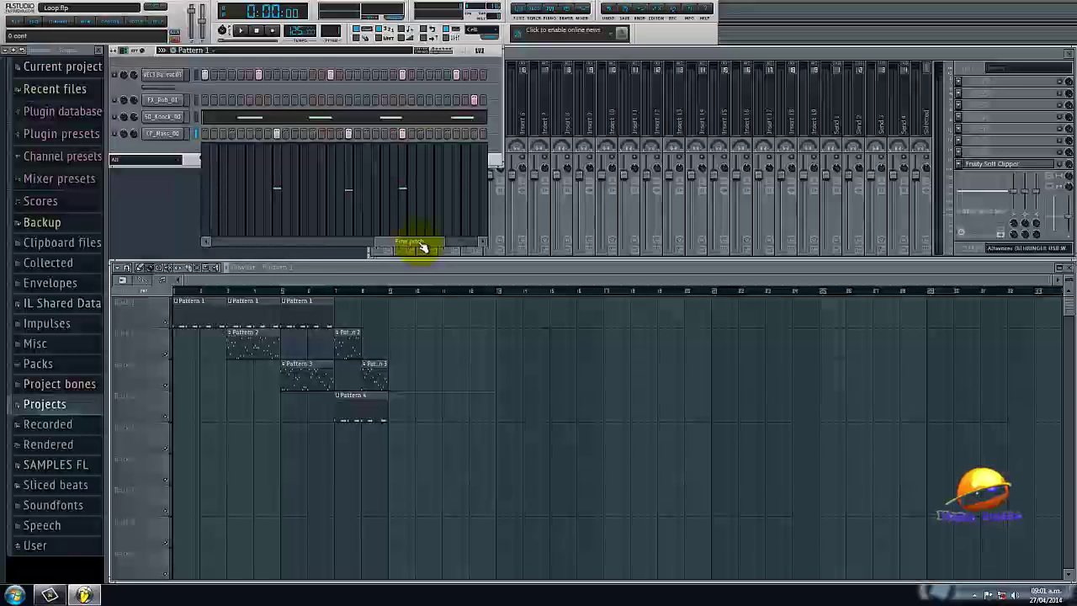
Hide the clap's graph editor and audition the CP_Mass_00 clap sound.
click(465, 50)
click(164, 135)
click(165, 136)
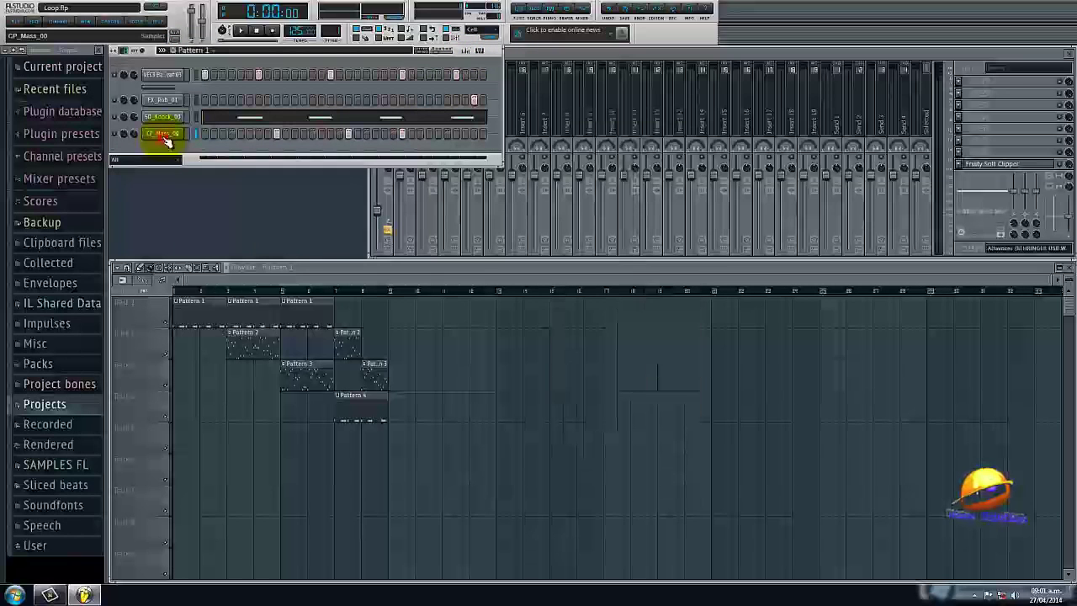
click(165, 137)
click(165, 137)
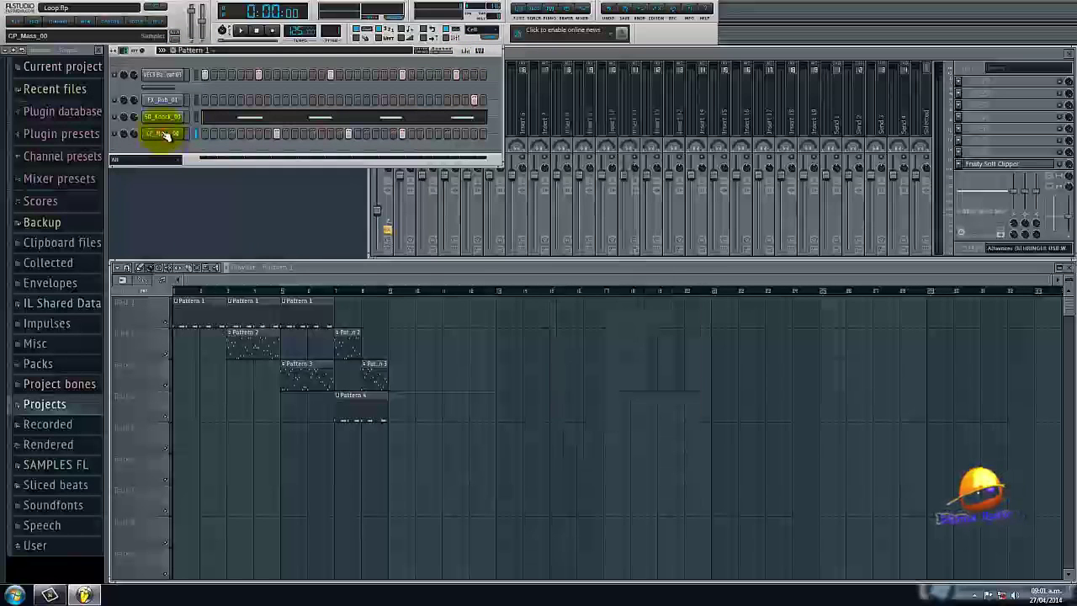
Play back Pattern 1 and toggle between pattern and song playback modes.
click(242, 31)
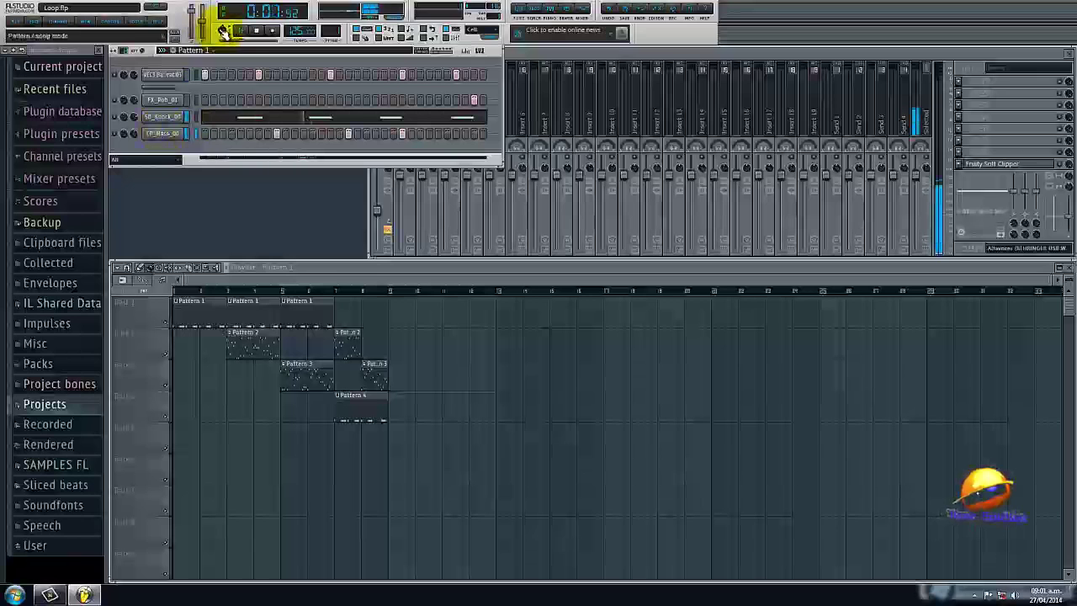
click(222, 30)
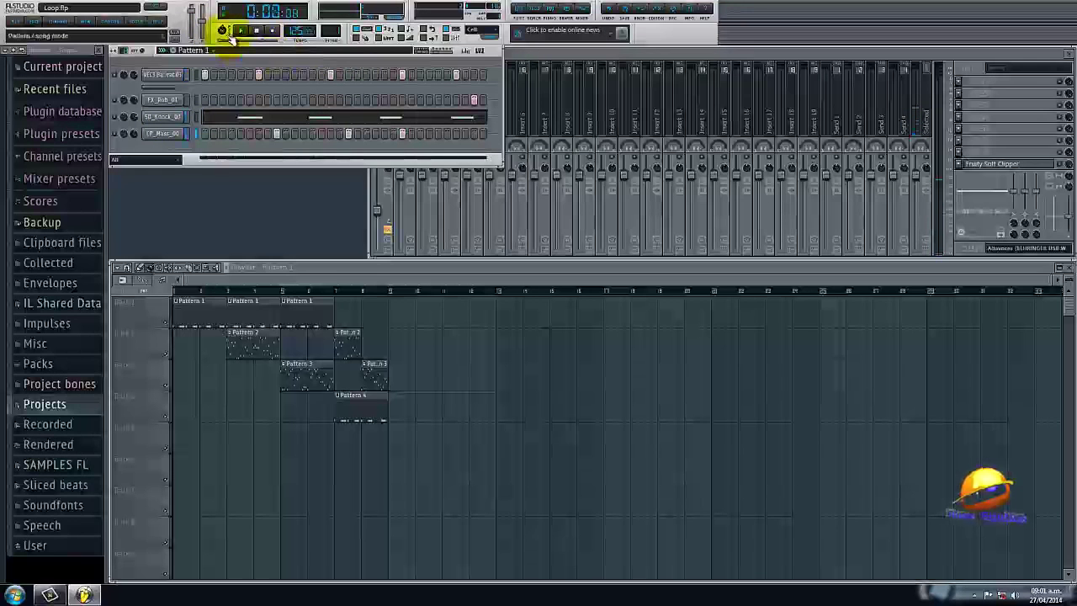
key(space)
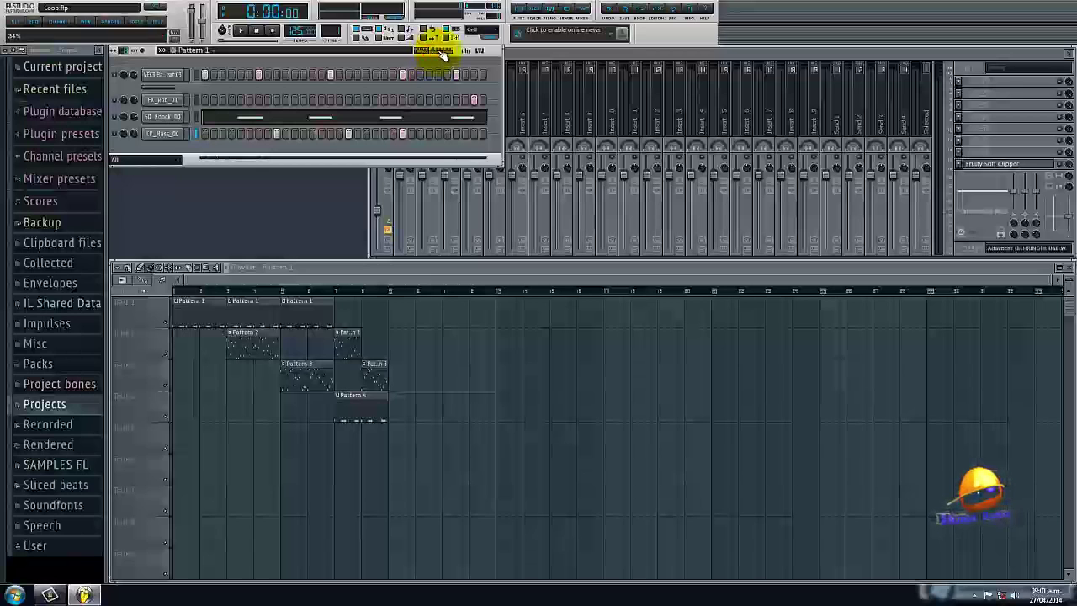
click(239, 32)
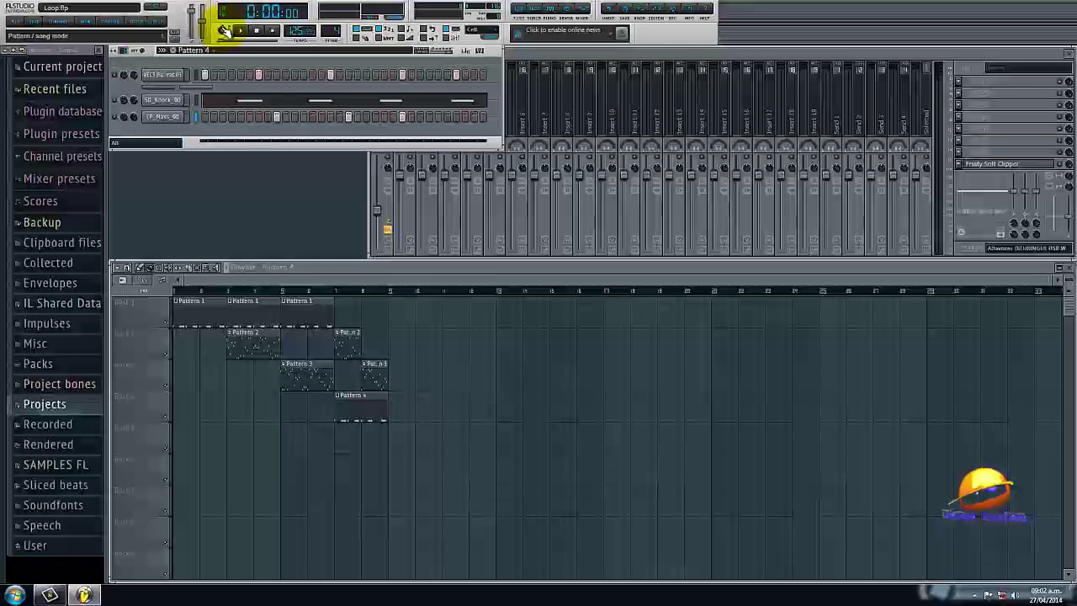
Play the playlist arrangement in song mode and raise the Master track's volume fader slightly.
click(410, 270)
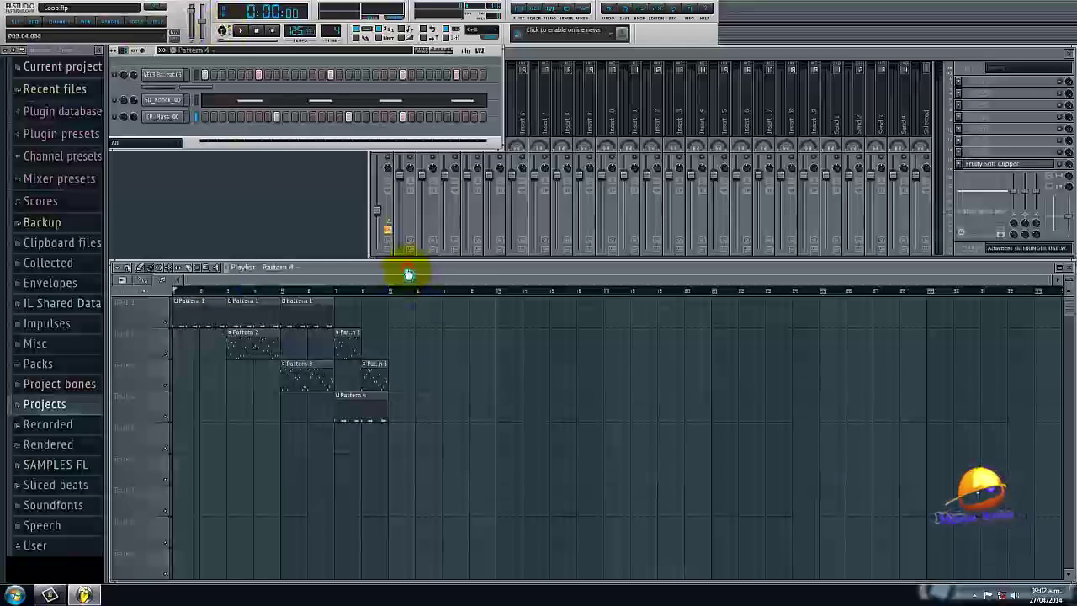
key(space)
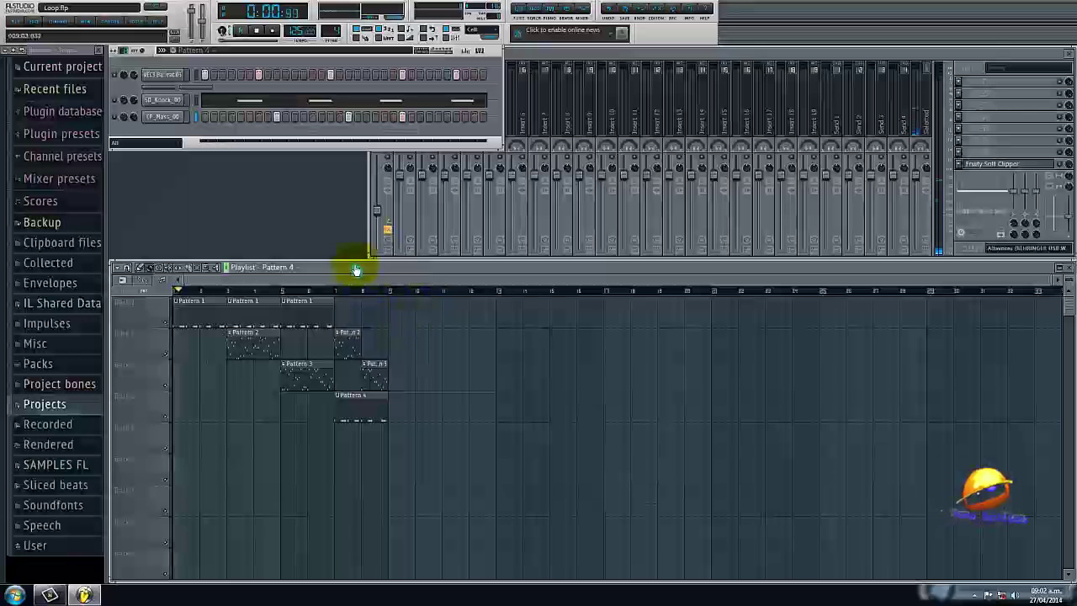
click(378, 214)
click(385, 193)
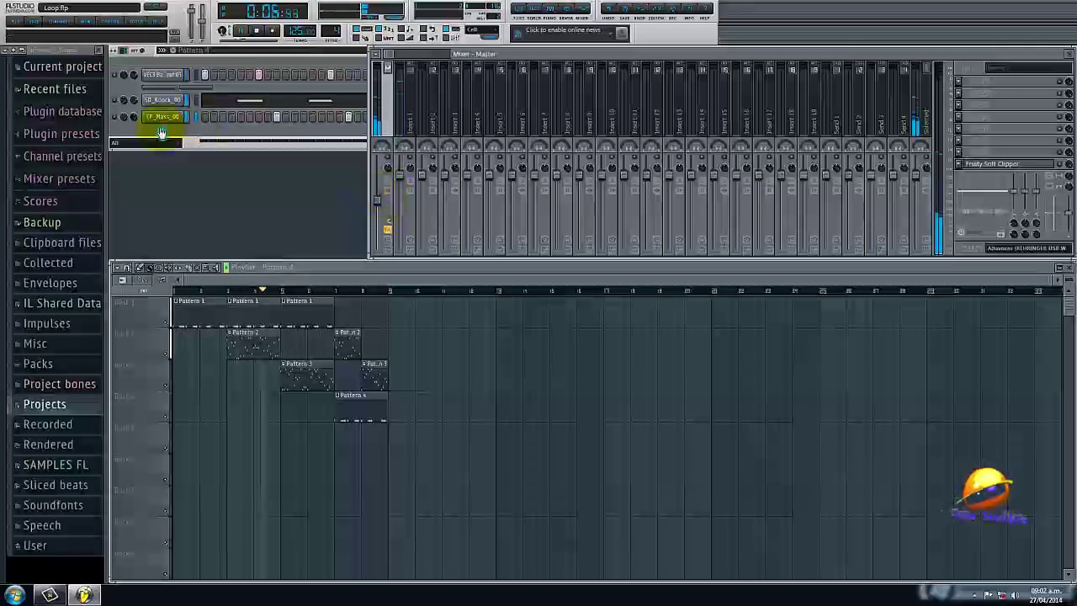
click(379, 201)
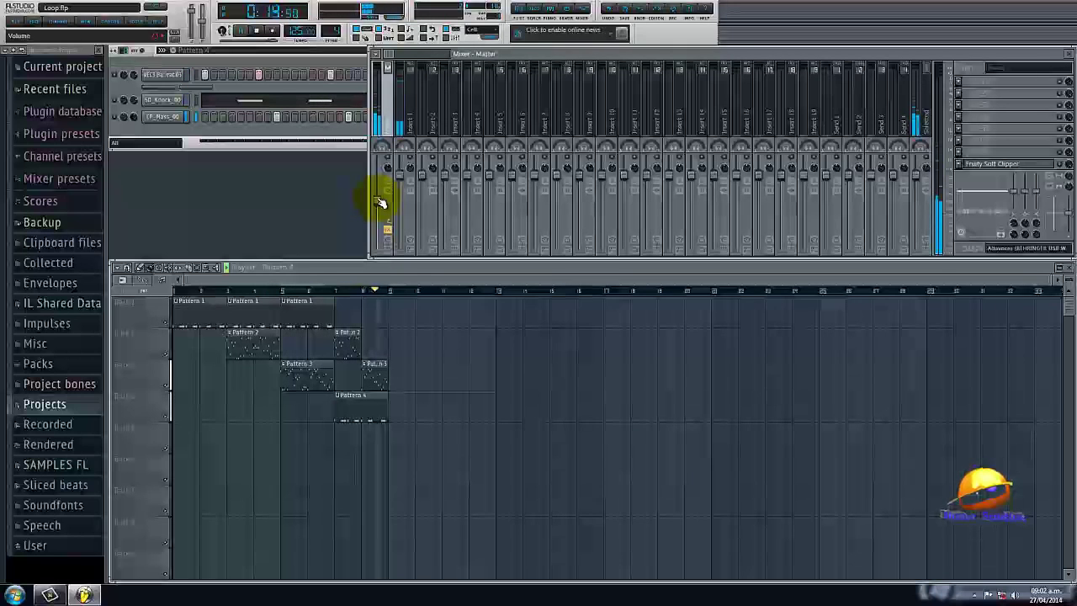
key(space)
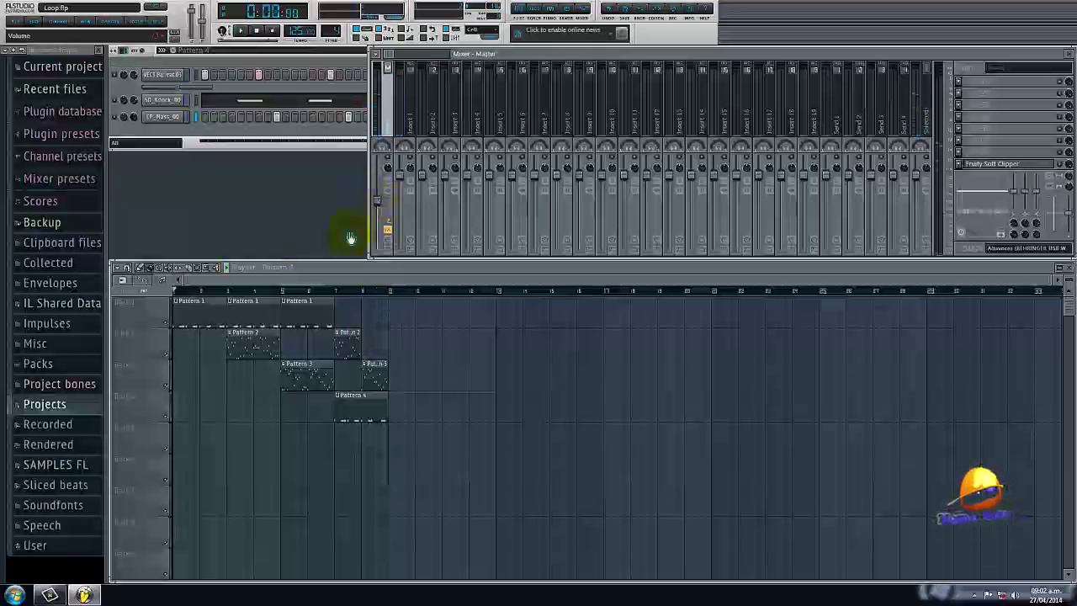
Move the song position to late in bar 2 and select Pattern 3 to show its closed hi-hat channel.
click(220, 290)
click(167, 86)
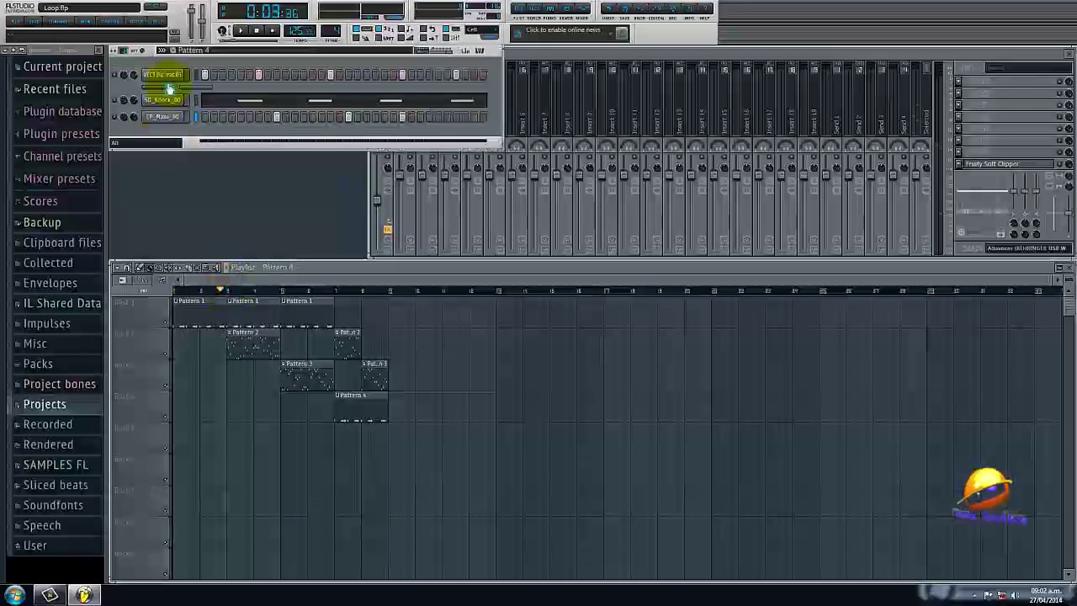
click(154, 106)
click(187, 124)
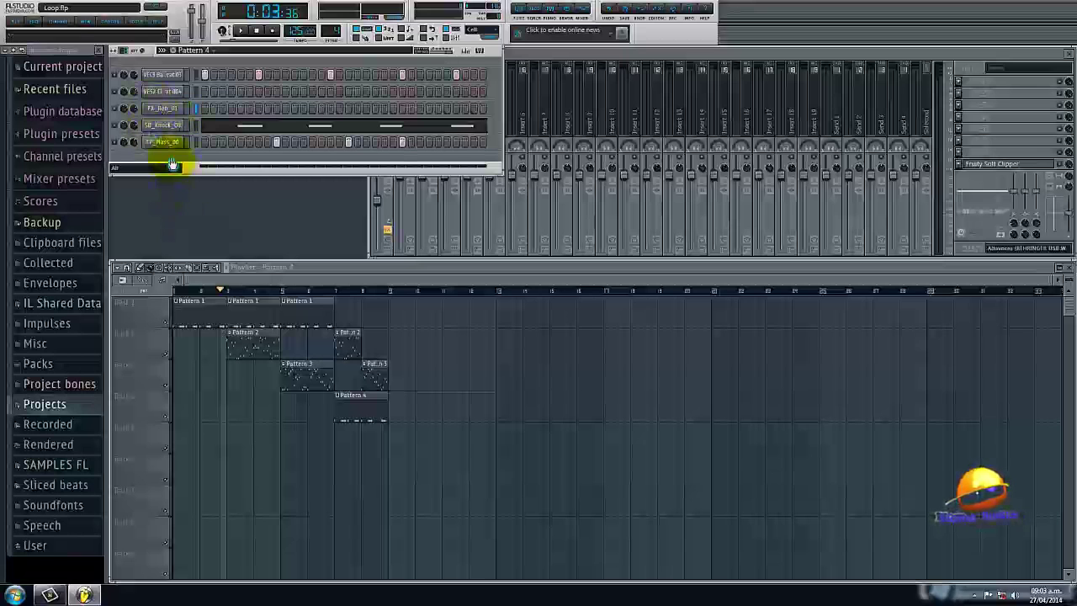
key(Left)
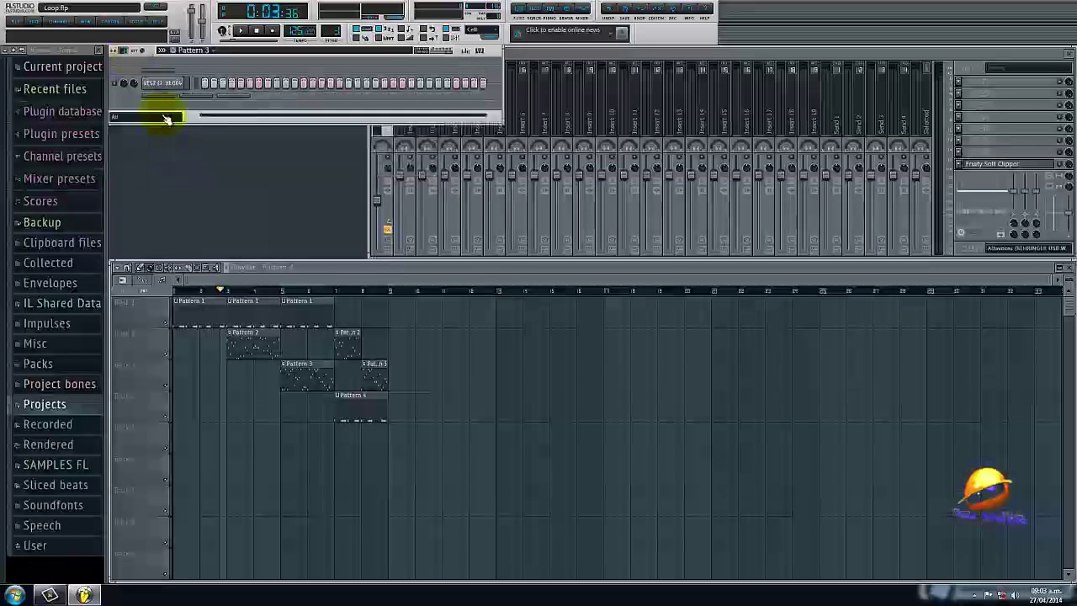
Add Fruity Reeverb to effect slot 5 of the Master mixer track, load The Venue preset, and close its editor.
drag(135, 90, 145, 117)
drag(597, 121, 389, 133)
click(957, 135)
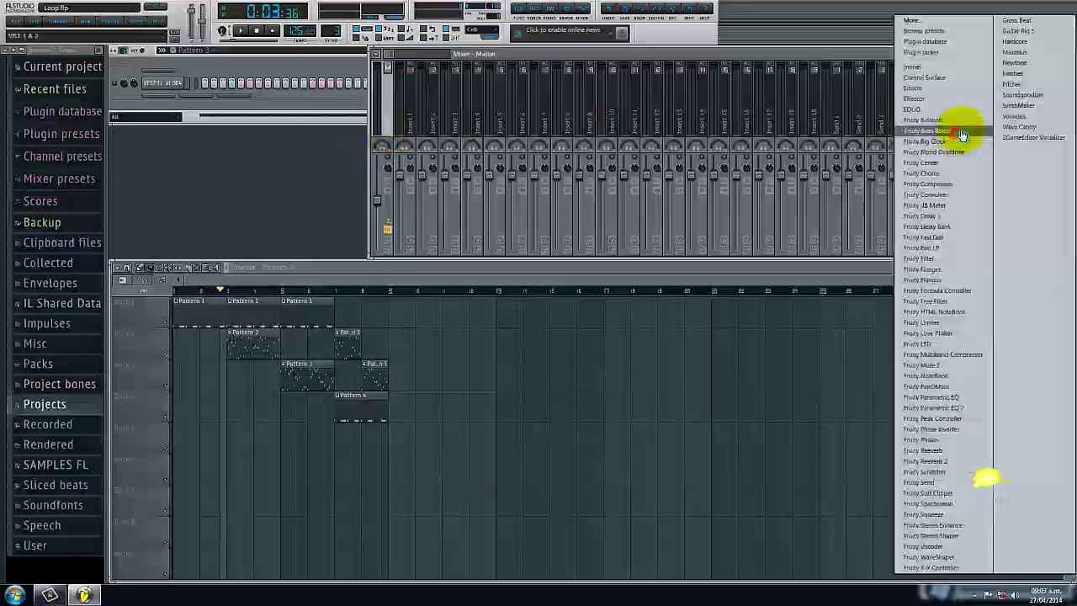
click(942, 461)
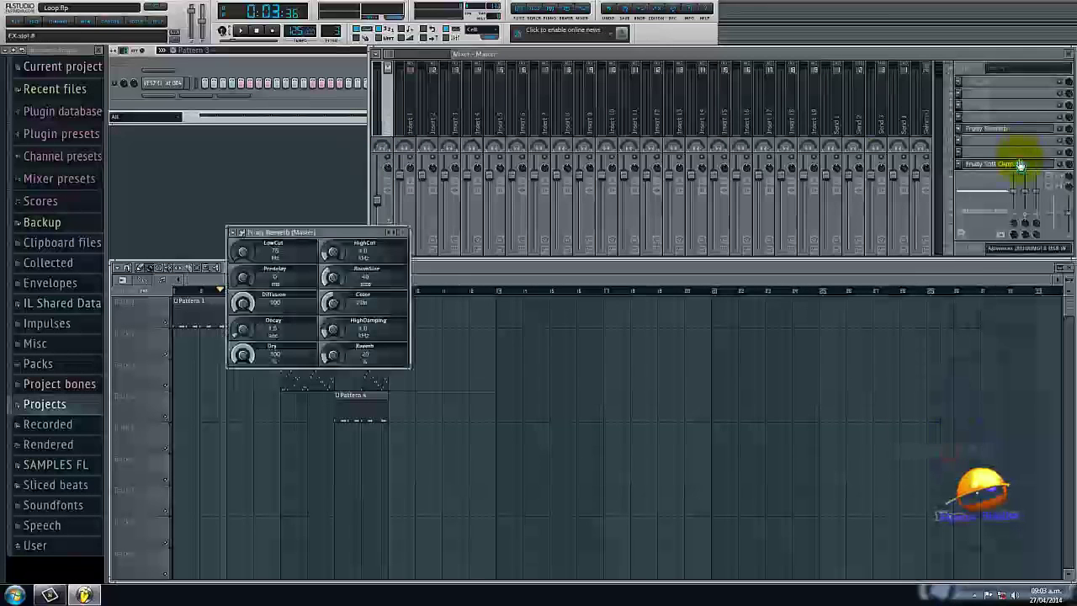
click(958, 128)
mouse_move(973, 160)
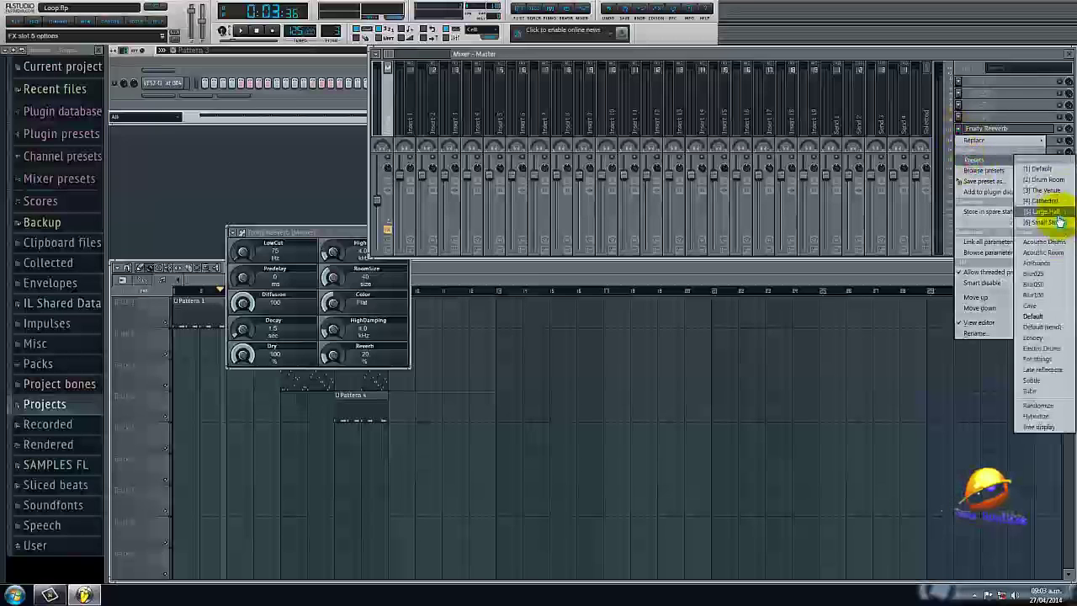
click(1055, 190)
click(1052, 133)
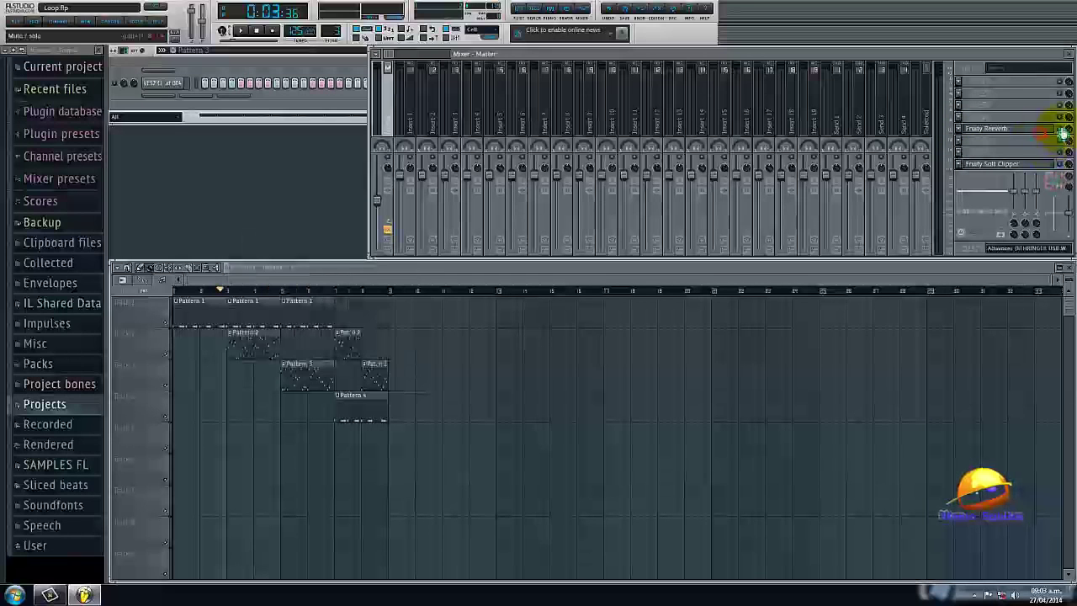
Play the arrangement with the reverb, and open the step sequencer randomizer for Pattern 3's closed hi-hat.
key(space)
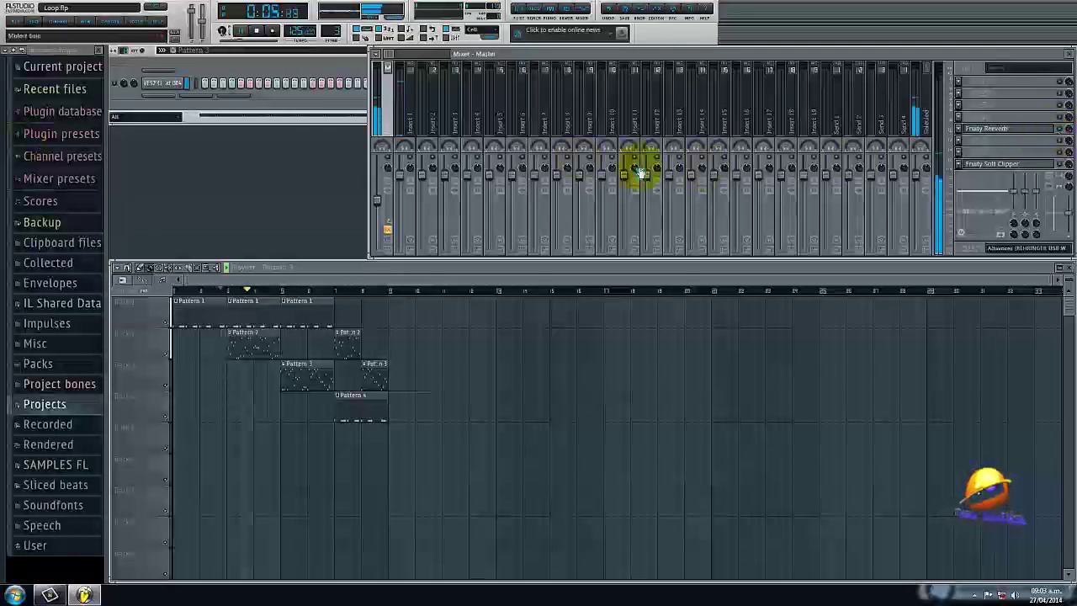
click(134, 89)
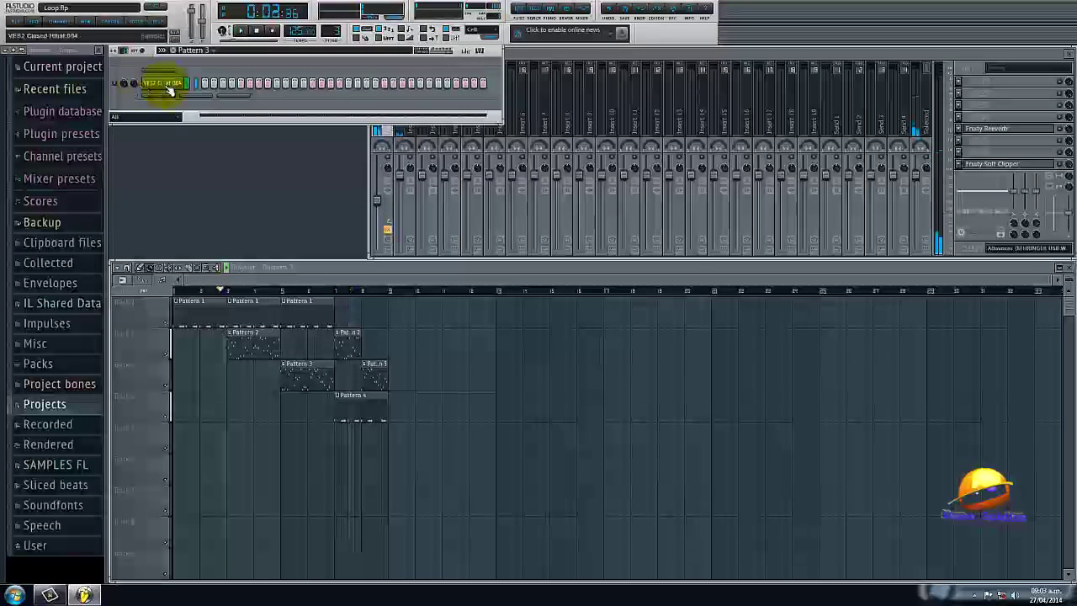
click(164, 84)
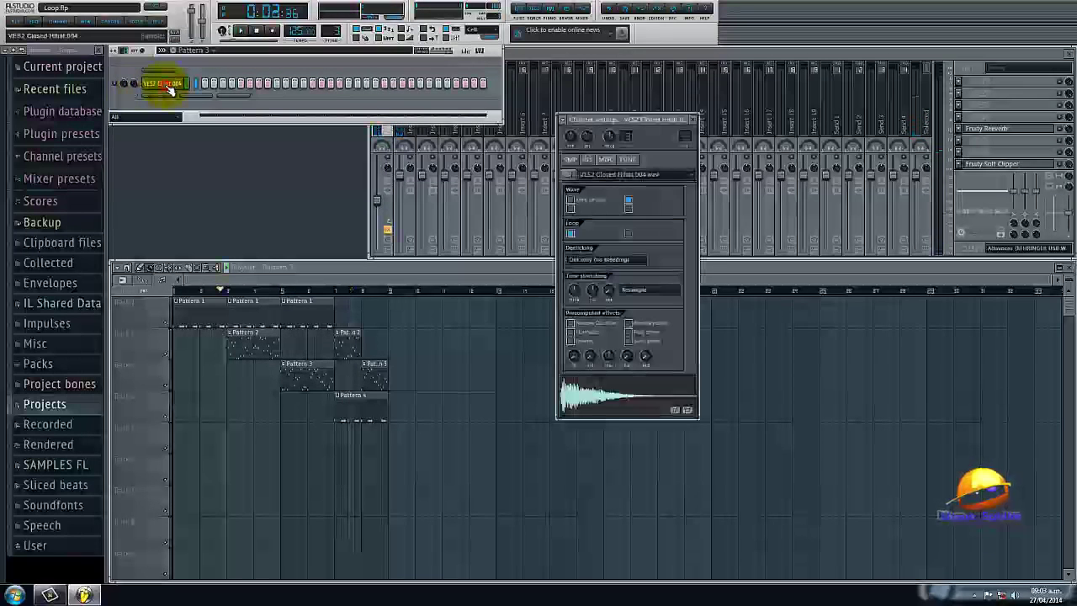
right_click(164, 84)
mouse_move(206, 148)
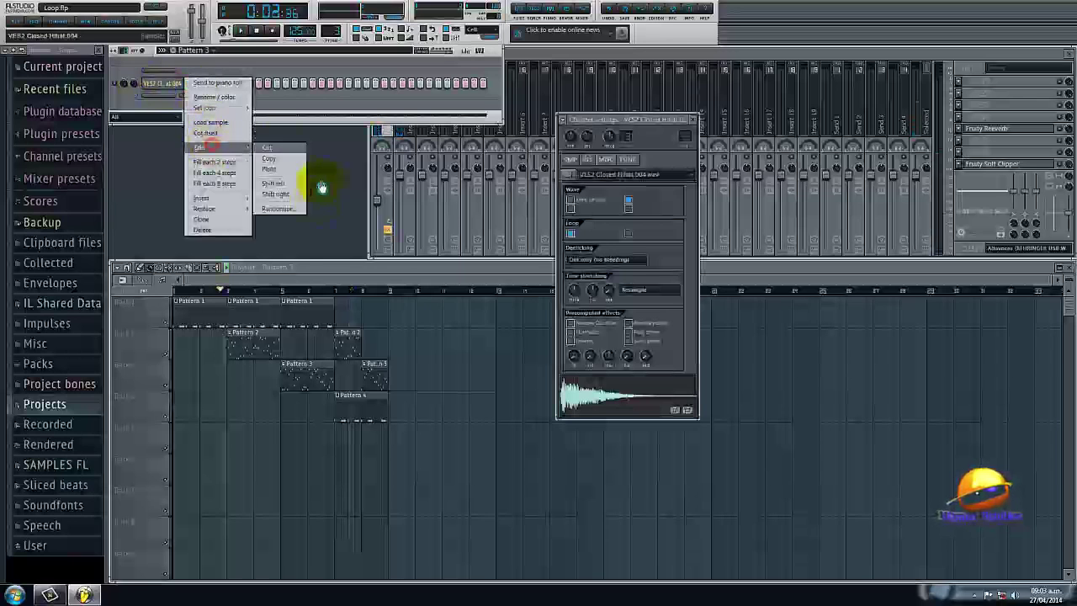
click(288, 210)
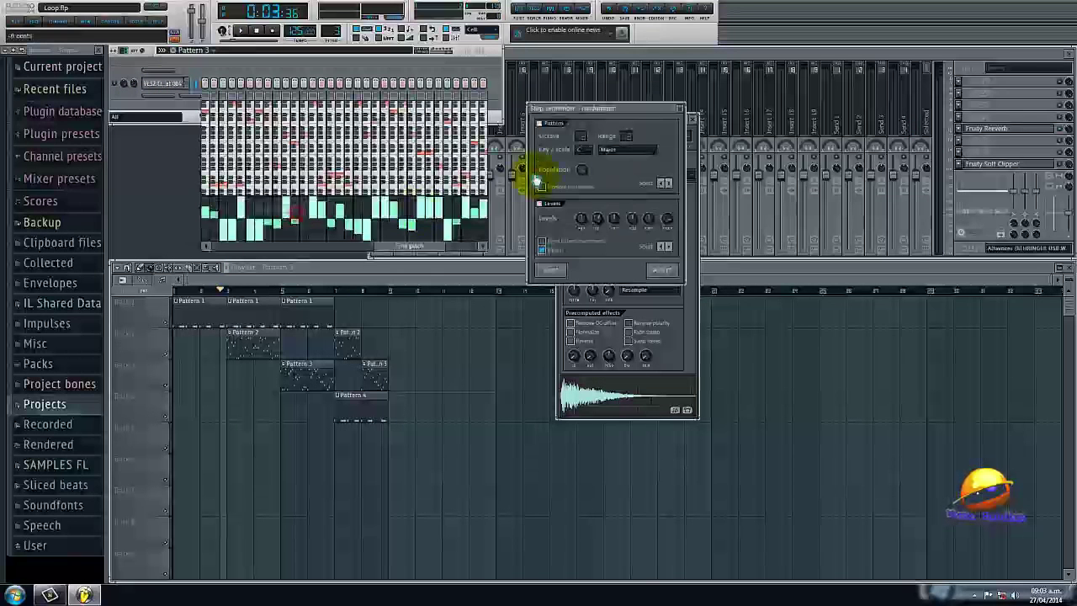
Pick new random seeds for the hi-hat's notes and levels in Pattern 3, accept the randomization, and play it back.
click(672, 184)
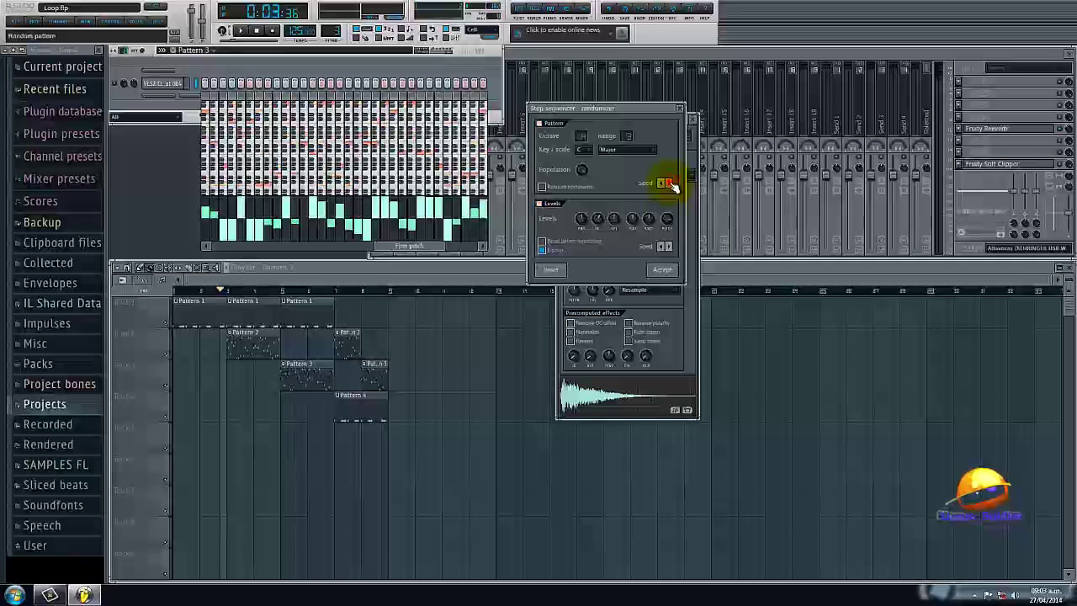
click(663, 246)
click(662, 246)
click(663, 246)
mouse_move(607, 233)
mouse_down()
mouse_move(605, 250)
mouse_move(606, 241)
mouse_up()
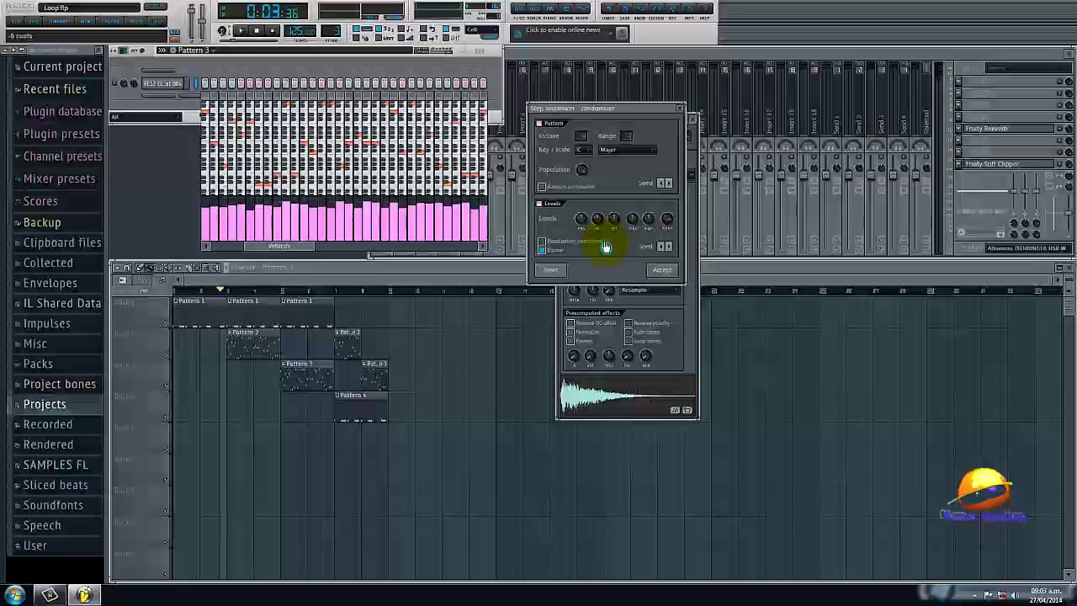
click(664, 271)
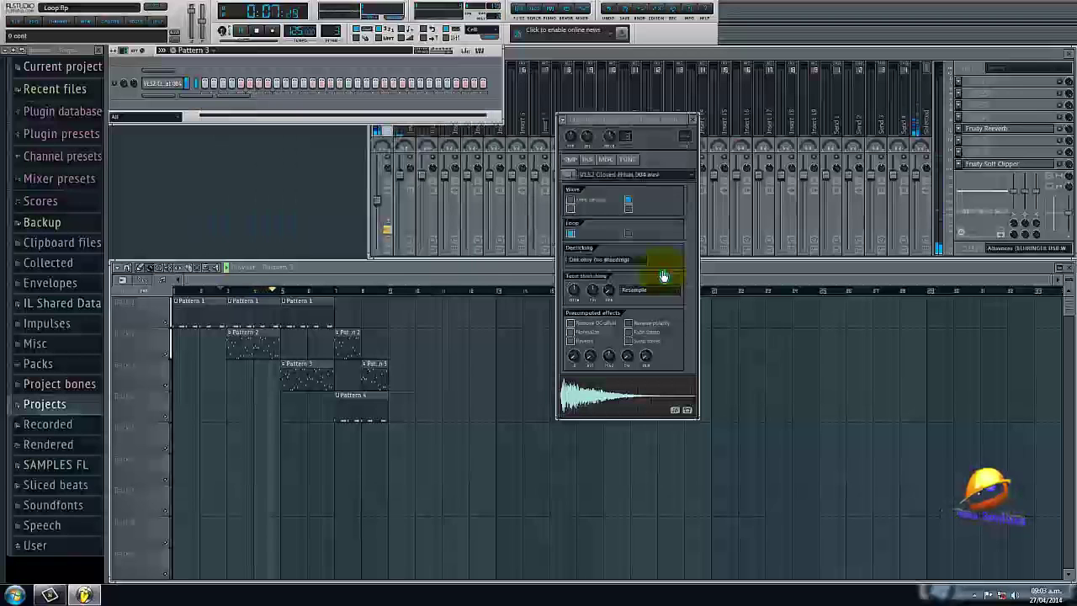
click(165, 86)
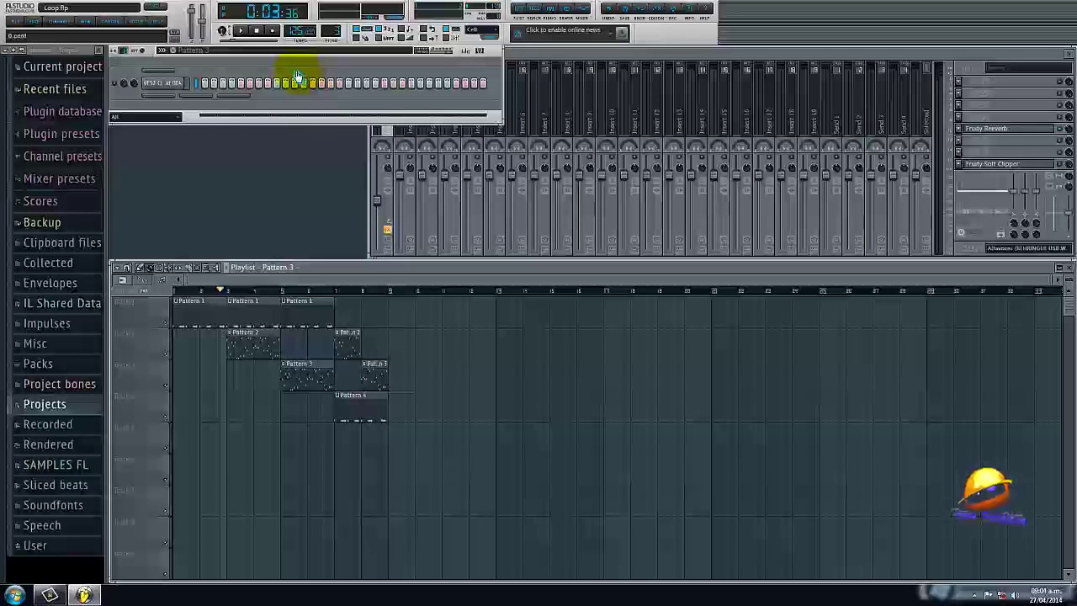
Switch to Pattern 1, open the VEC3 Bassdrums Breakbeat 03 channel's settings, and audition the bass drum.
key(1)
click(172, 77)
click(170, 76)
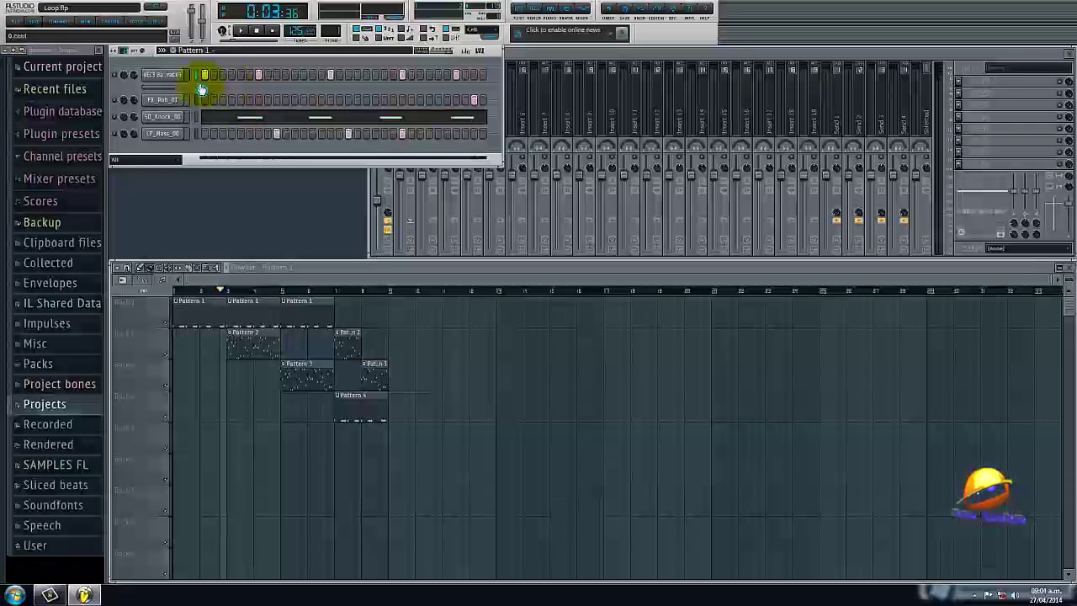
click(151, 76)
key(q)
key(q)
key(q)
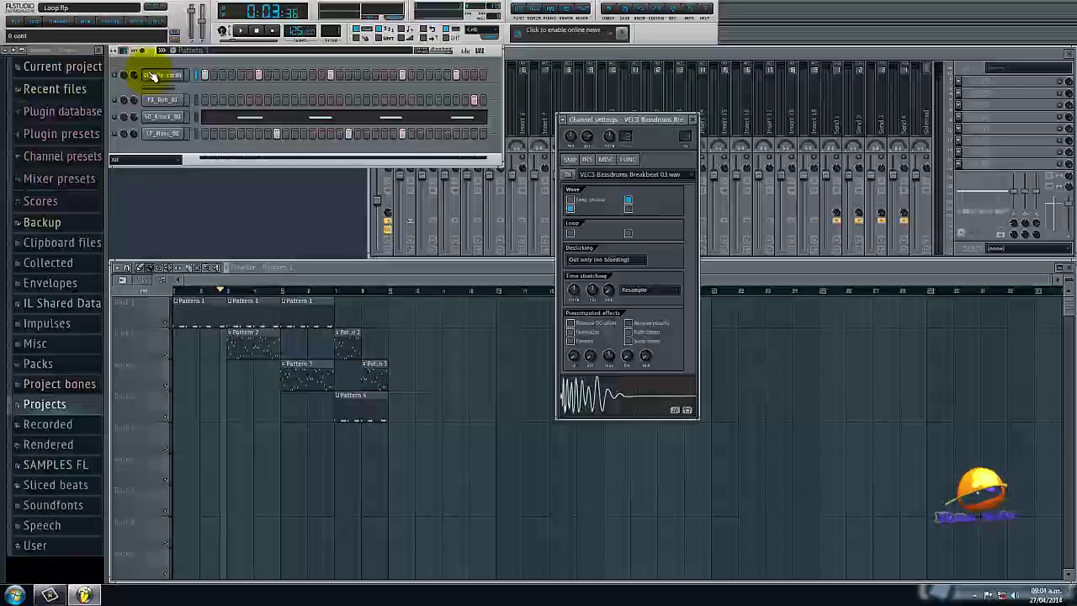
click(153, 76)
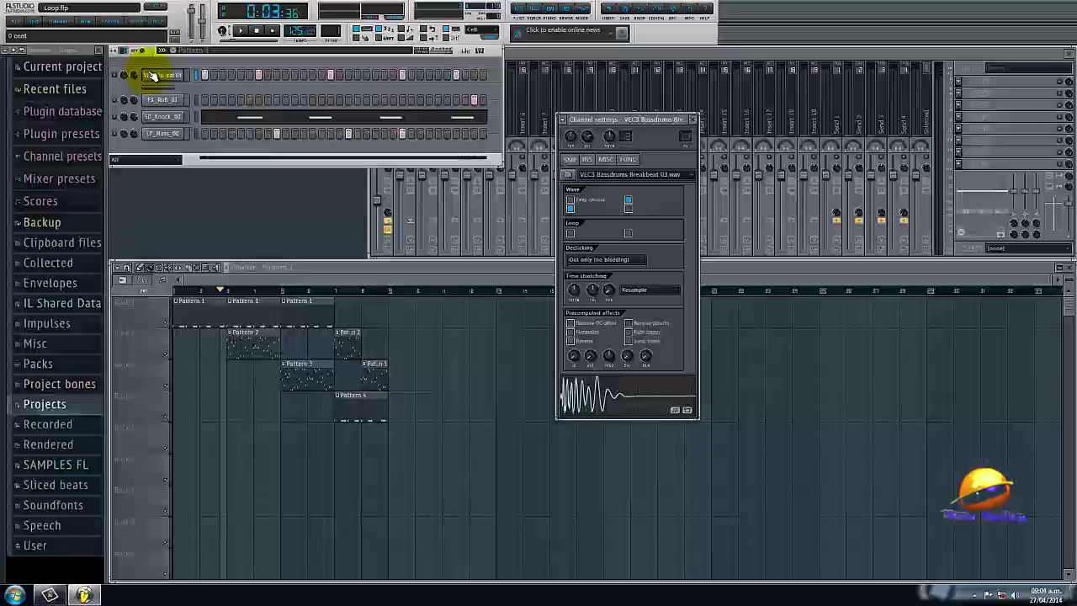
click(153, 75)
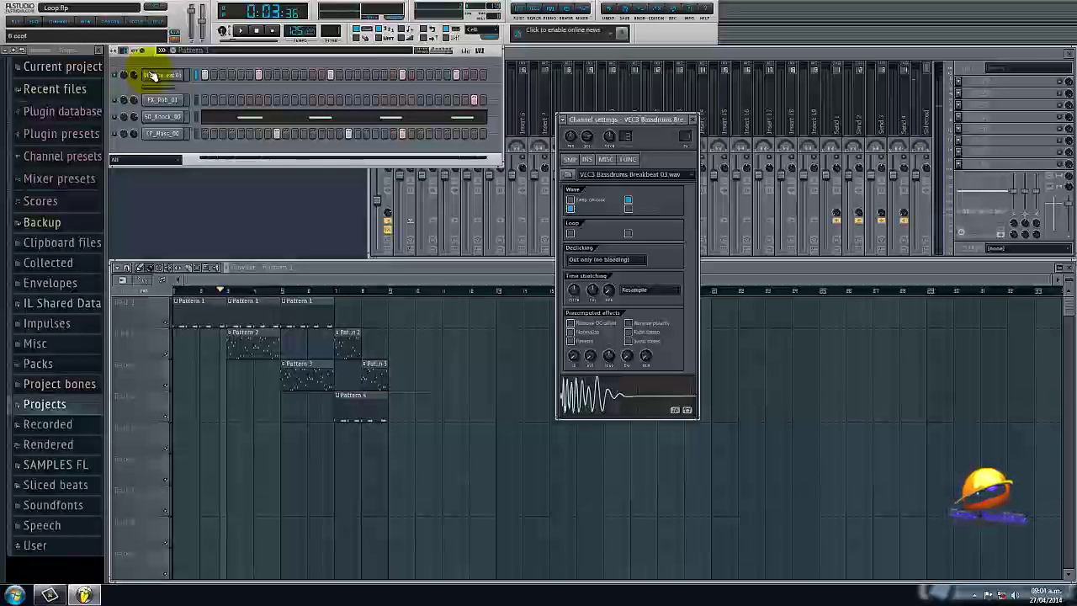